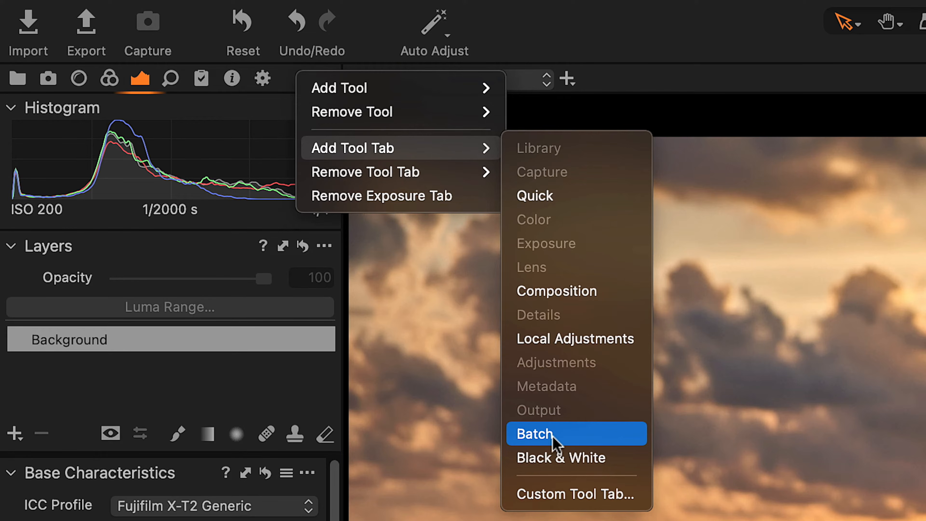
Step: Add the Batch tool tab to the tool tabs and show the Output tools
{"action": "left_click", "coordinate": [552, 436]}
{"action": "left_click", "coordinate": [262, 83]}
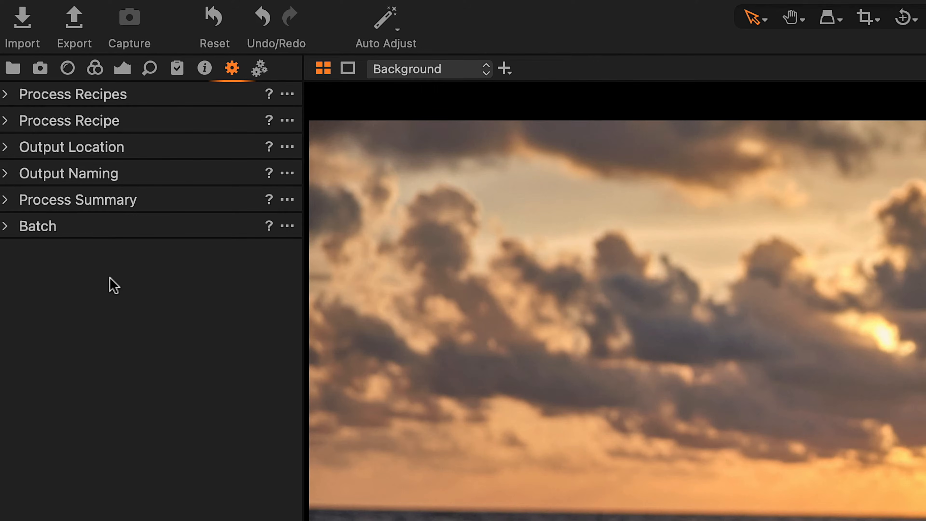
{"action": "right_click", "coordinate": [114, 285]}
{"action": "mouse_move", "coordinate": [187, 293]}
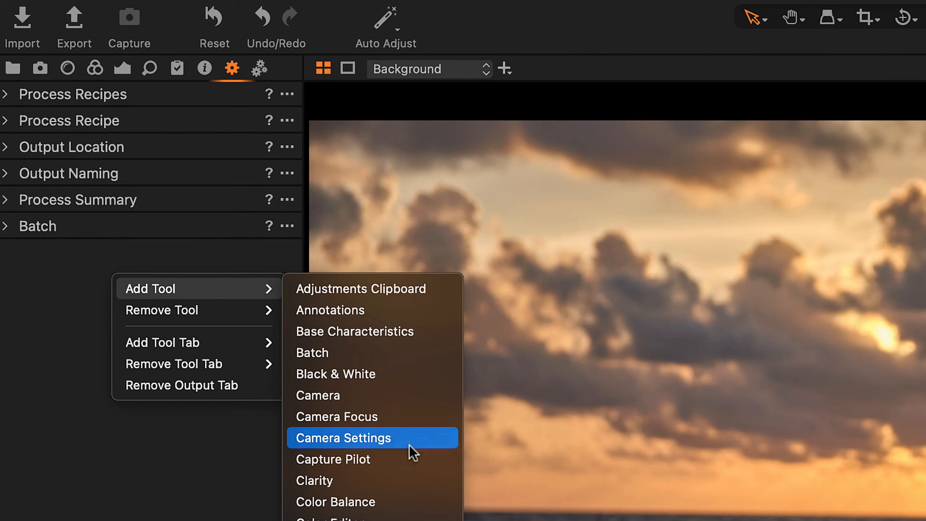
{"action": "left_click", "coordinate": [57, 286]}
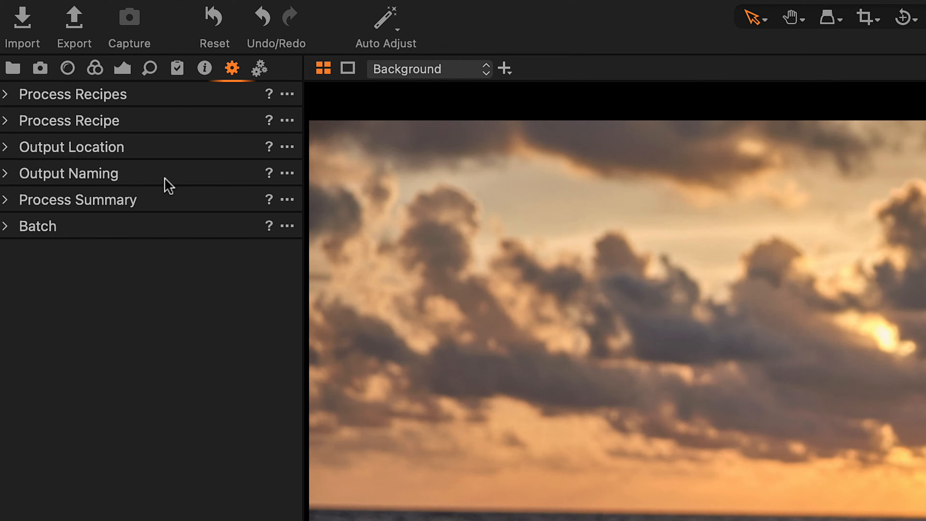
{"action": "mouse_move", "coordinate": [160, 185]}
{"action": "left_mouse_down"}
{"action": "mouse_move", "coordinate": [153, 114]}
{"action": "mouse_move", "coordinate": [149, 214]}
{"action": "mouse_move", "coordinate": [153, 180]}
{"action": "left_mouse_up"}
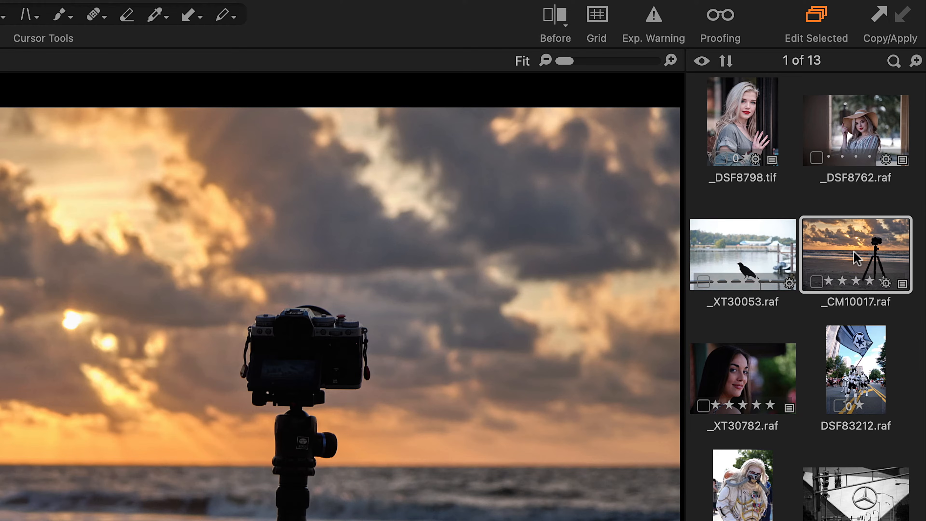
Step: Export the original of _CM10017.raf to the Desktop without adjustments, using Image Name as the naming format
{"action": "right_click", "coordinate": [856, 259]}
{"action": "mouse_move", "coordinate": [769, 430]}
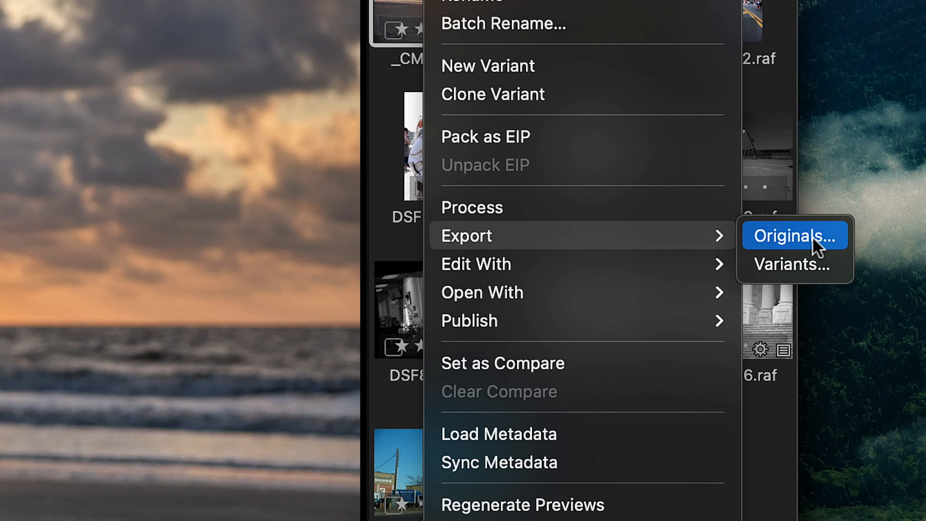
{"action": "left_click", "coordinate": [814, 241]}
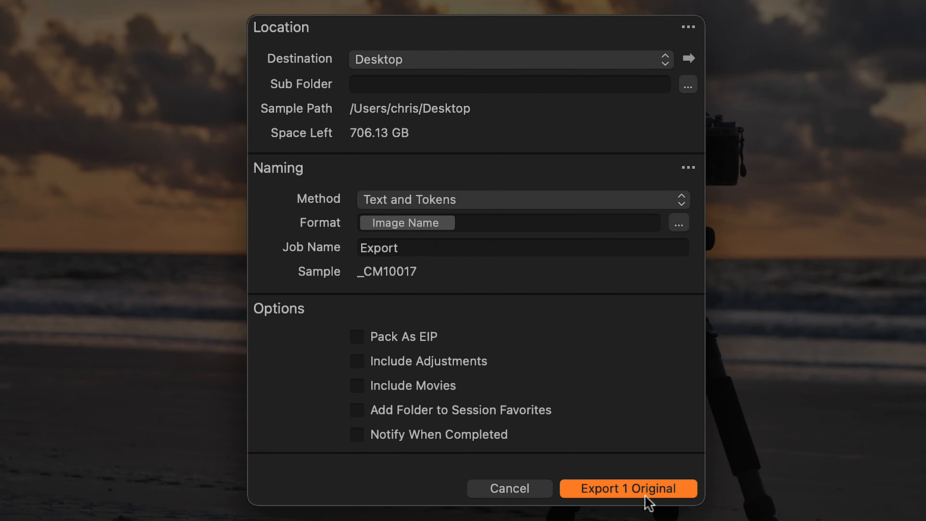
{"action": "left_click", "coordinate": [620, 489]}
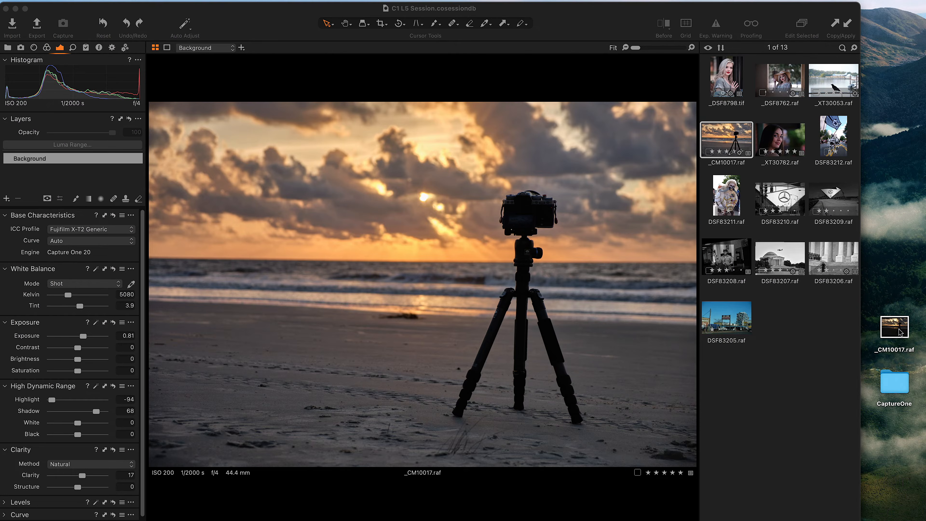
Step: View which applications can open the exported _CM10017.raf on the desktop
{"action": "left_click", "coordinate": [899, 330]}
{"action": "right_click", "coordinate": [899, 328]}
{"action": "mouse_move", "coordinate": [889, 345]}
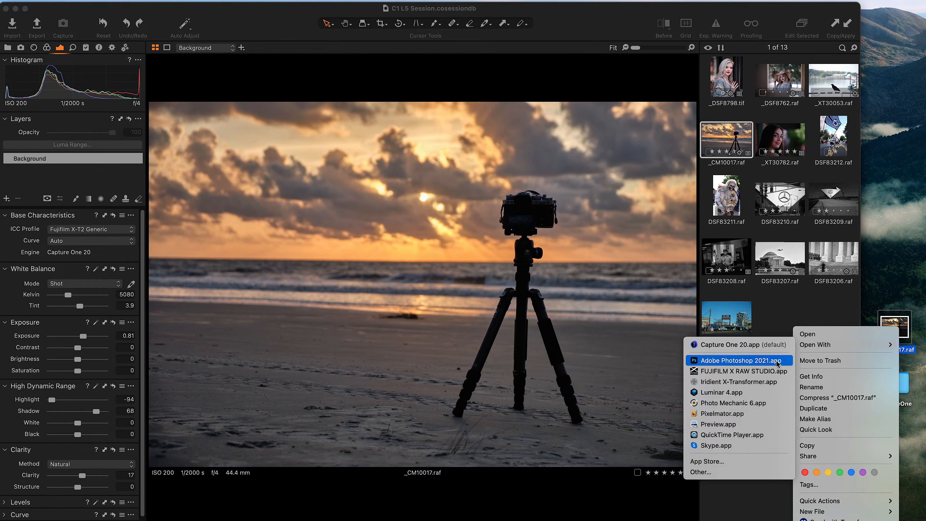
{"action": "left_click", "coordinate": [766, 394]}
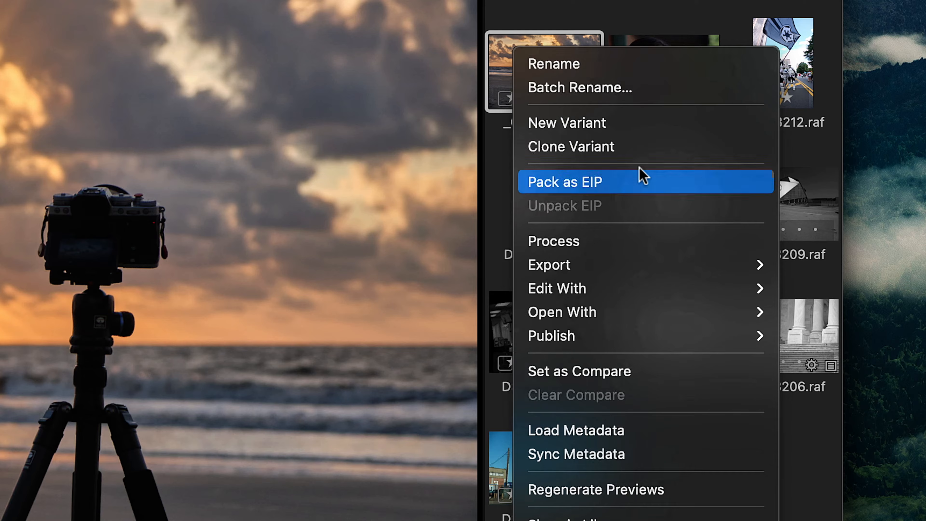
{"action": "mouse_move", "coordinate": [640, 264]}
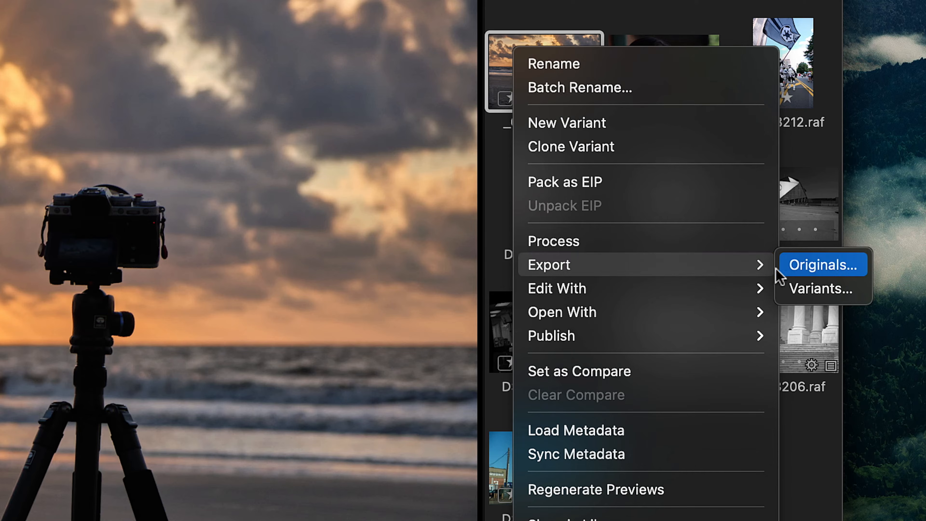
{"action": "left_click", "coordinate": [791, 270]}
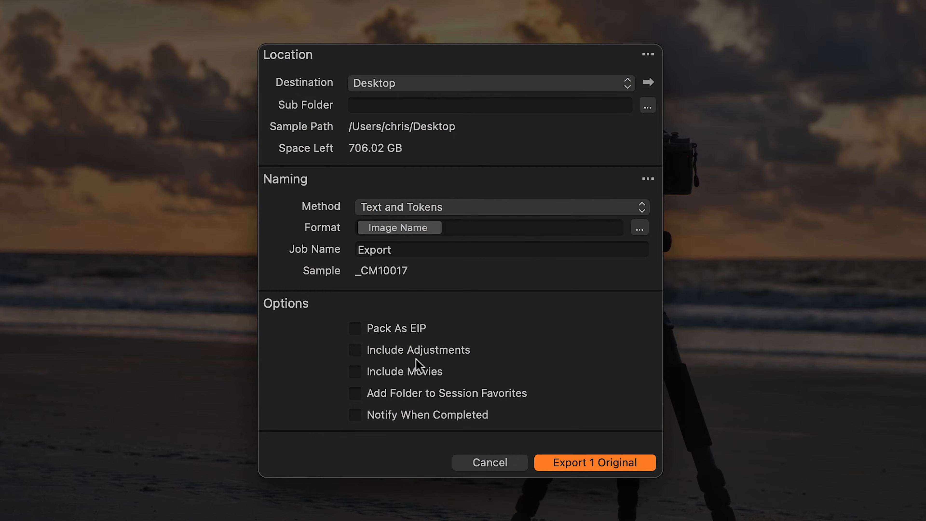
{"action": "left_click", "coordinate": [394, 351]}
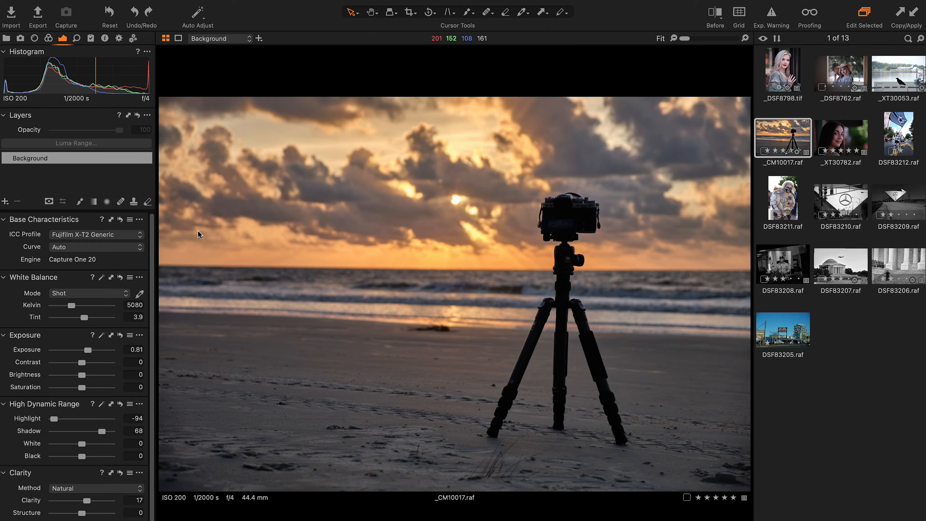
Step: Set the photo's curve to Fujifilm ACROS +G FILTER and export its original to the Desktop with Include Adjustments enabled
{"action": "left_click", "coordinate": [76, 248]}
{"action": "left_click", "coordinate": [89, 304]}
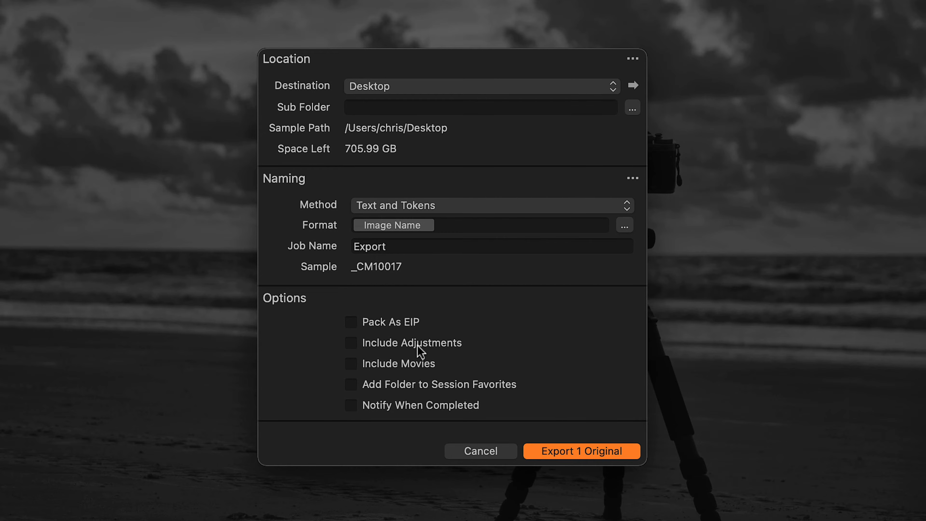
{"action": "left_click", "coordinate": [417, 344]}
{"action": "left_click", "coordinate": [583, 451]}
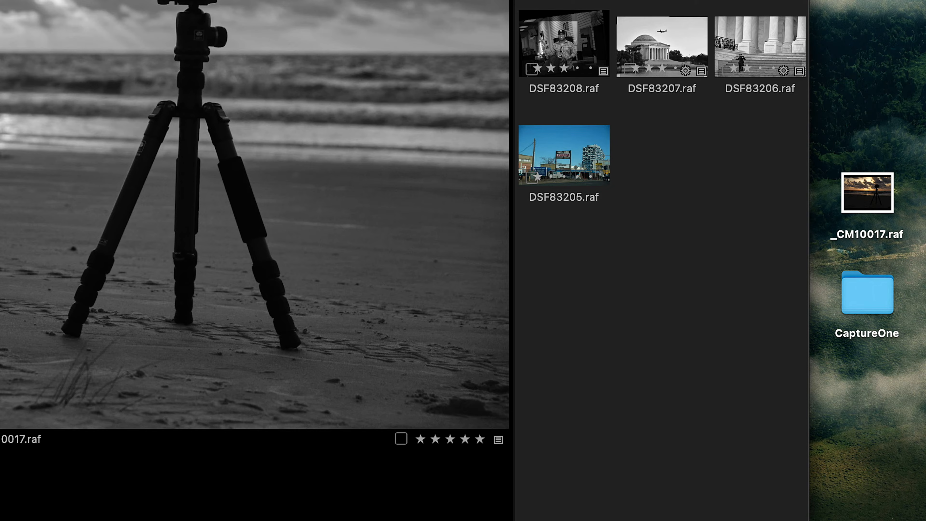
Step: Examine the exported _CM10017.raf and the Settings131 folder inside the CaptureOne folder on the desktop
{"action": "left_click", "coordinate": [889, 210]}
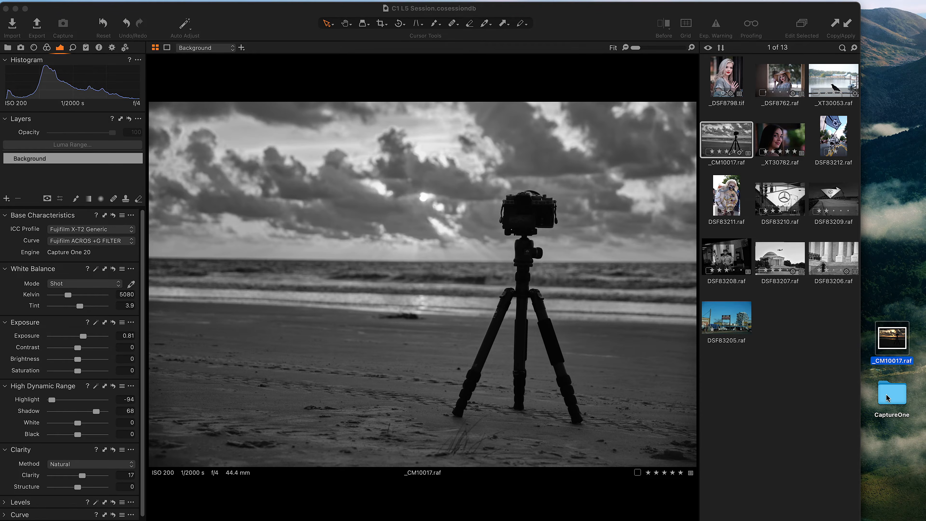
{"action": "double_click", "coordinate": [887, 397]}
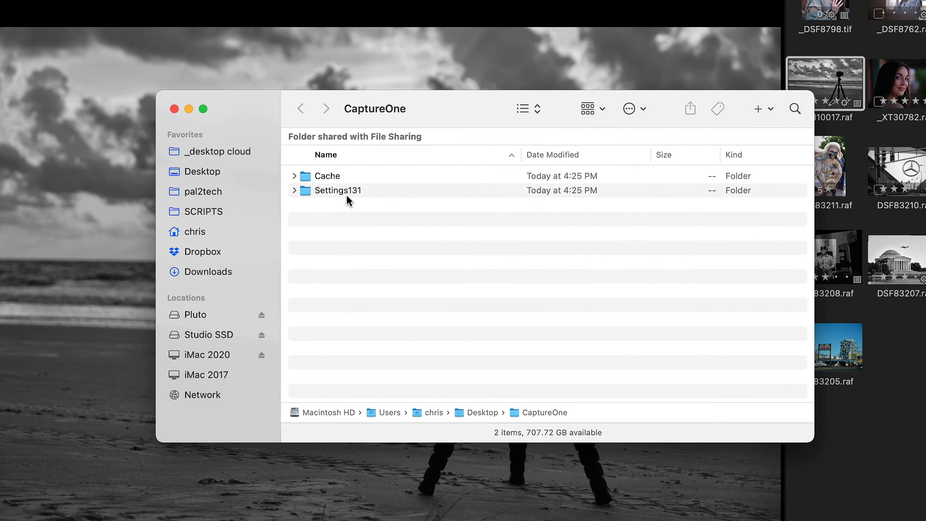
{"action": "left_click", "coordinate": [341, 193]}
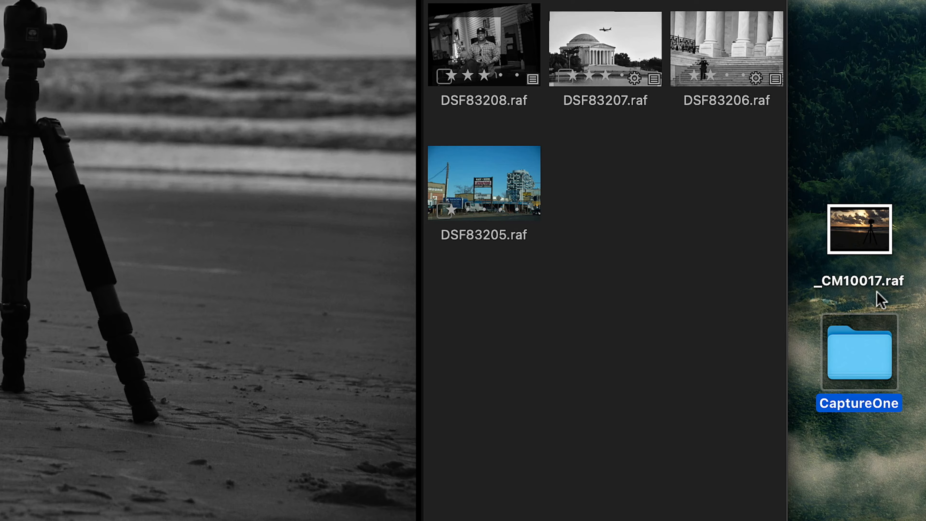
{"action": "left_click", "coordinate": [849, 185]}
{"action": "left_click", "coordinate": [869, 240]}
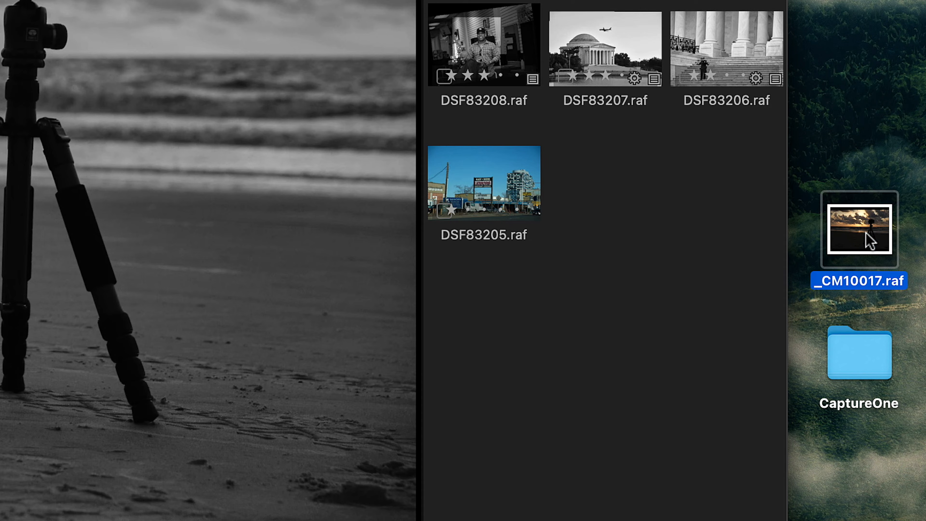
{"action": "left_click", "coordinate": [873, 356]}
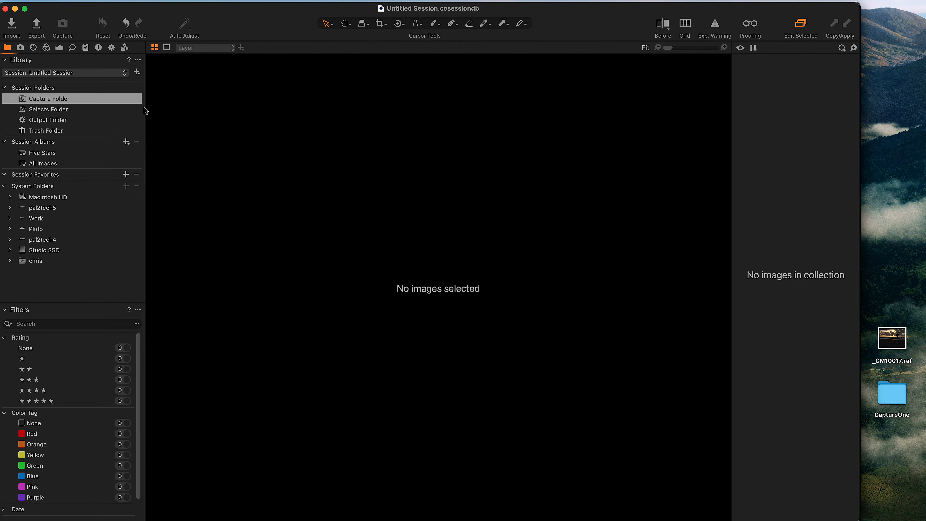
Step: Import _CM10017.raf from the Desktop into the Untitled Session's Capture Folder with existing adjustments included, and select it for viewing
{"action": "left_click", "coordinate": [11, 26]}
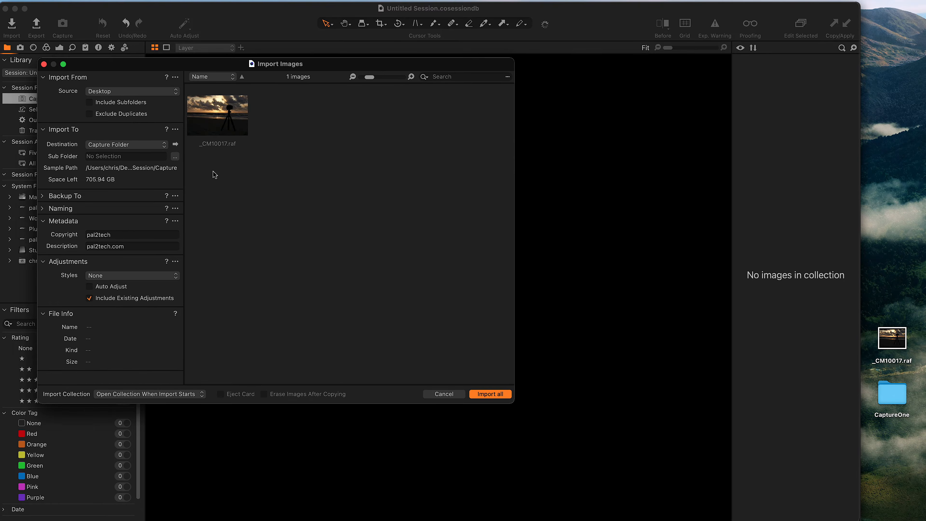
{"action": "left_click", "coordinate": [218, 117]}
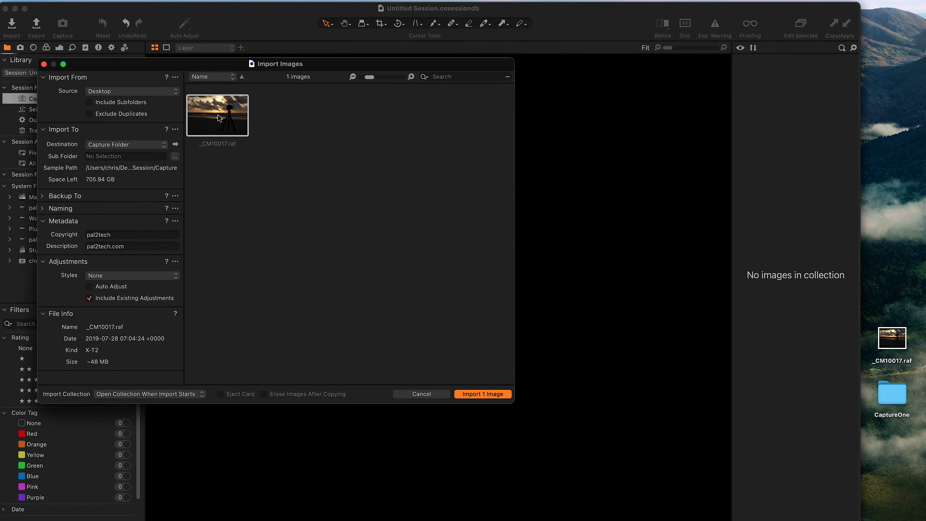
{"action": "left_click", "coordinate": [484, 394]}
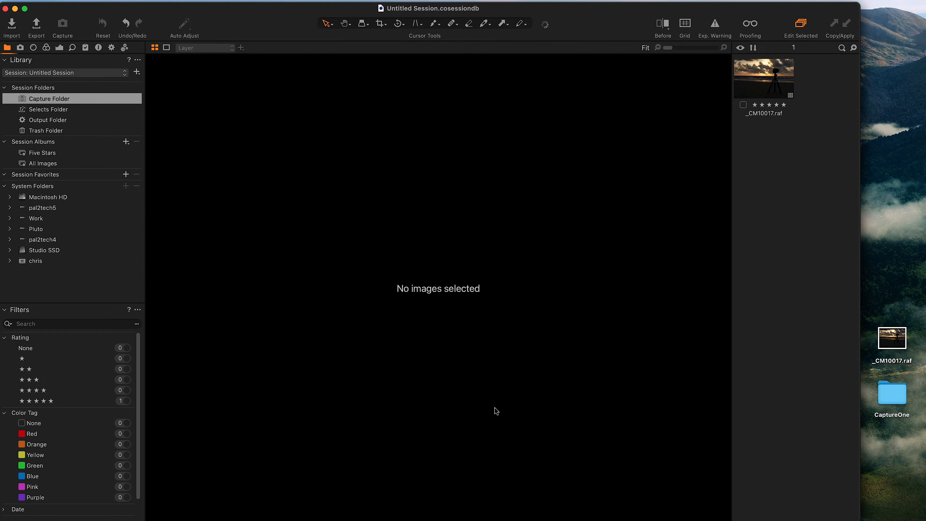
{"action": "left_click", "coordinate": [763, 85]}
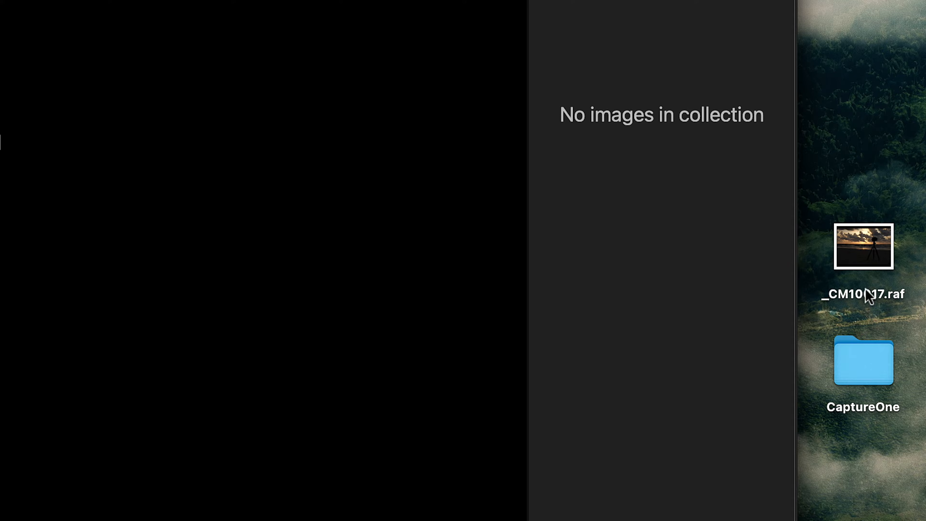
Step: Rename the desktop raw file to dsfgsdfgsdfdf.raf, import it into the Capture Folder and select it
{"action": "left_click", "coordinate": [861, 295]}
{"action": "left_click", "coordinate": [861, 295]}
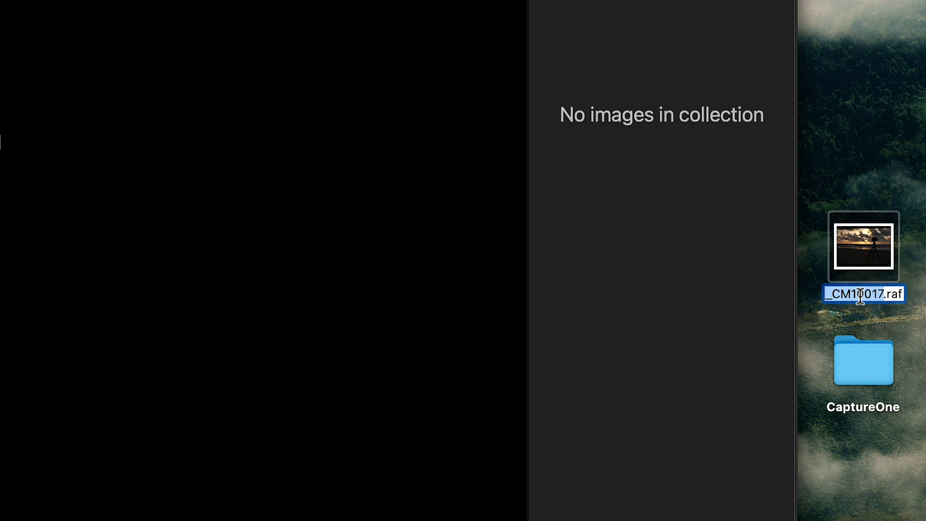
{"action": "left_click", "coordinate": [870, 113]}
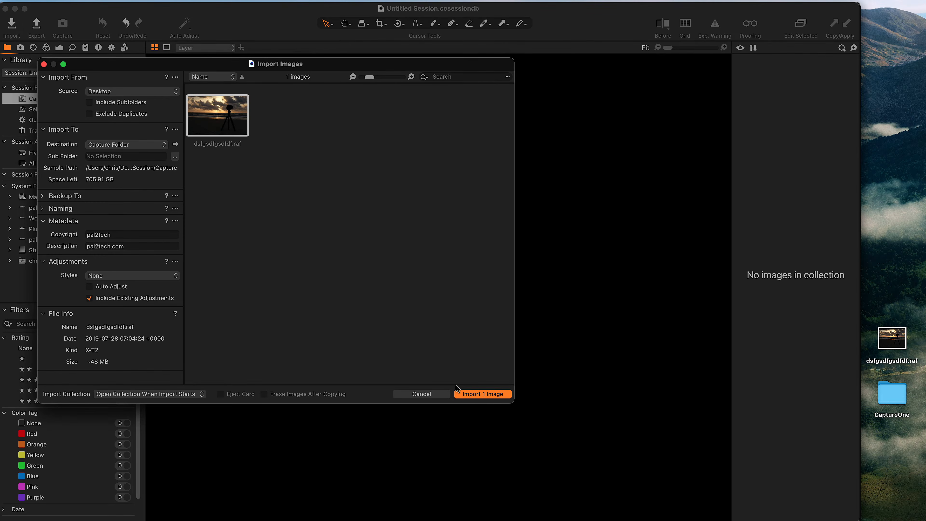
{"action": "left_click", "coordinate": [482, 393]}
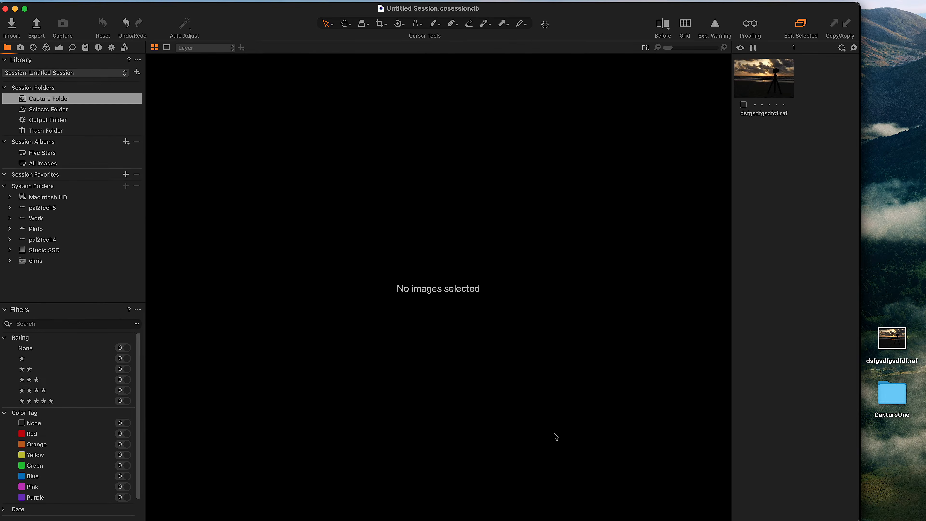
{"action": "left_click", "coordinate": [756, 92]}
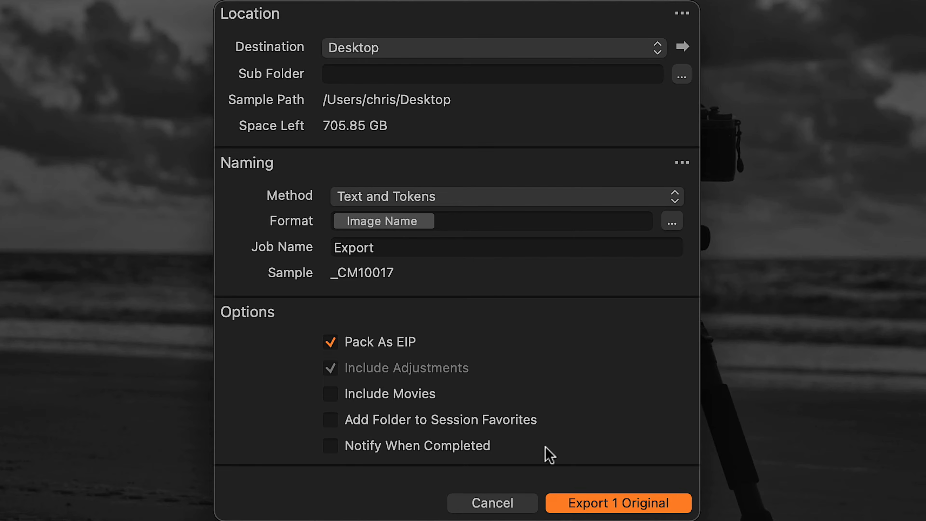
Step: Export the original of _CM10017 to the Desktop packed as EIP and reposition the exported file on the desktop
{"action": "left_click", "coordinate": [608, 497]}
{"action": "left_click", "coordinate": [850, 251]}
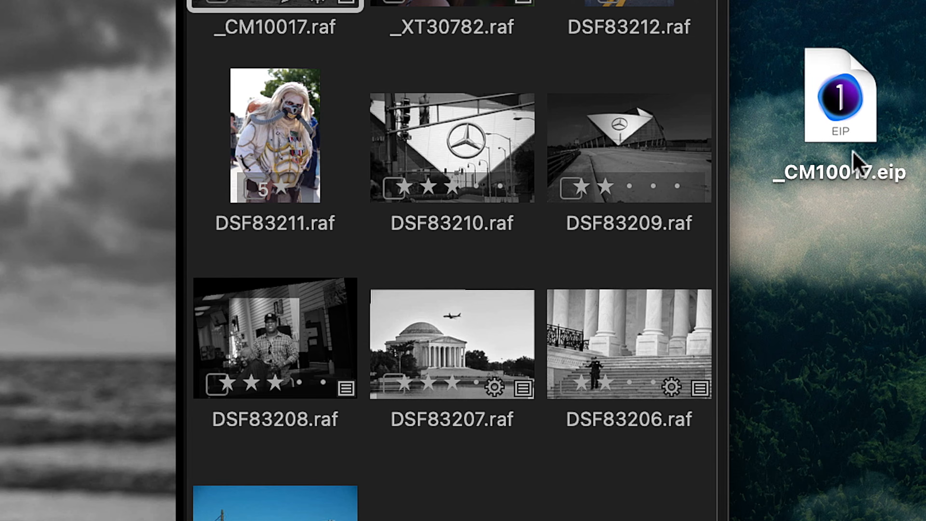
{"action": "left_click_drag", "start_coordinate": [842, 135], "coordinate": [816, 91]}
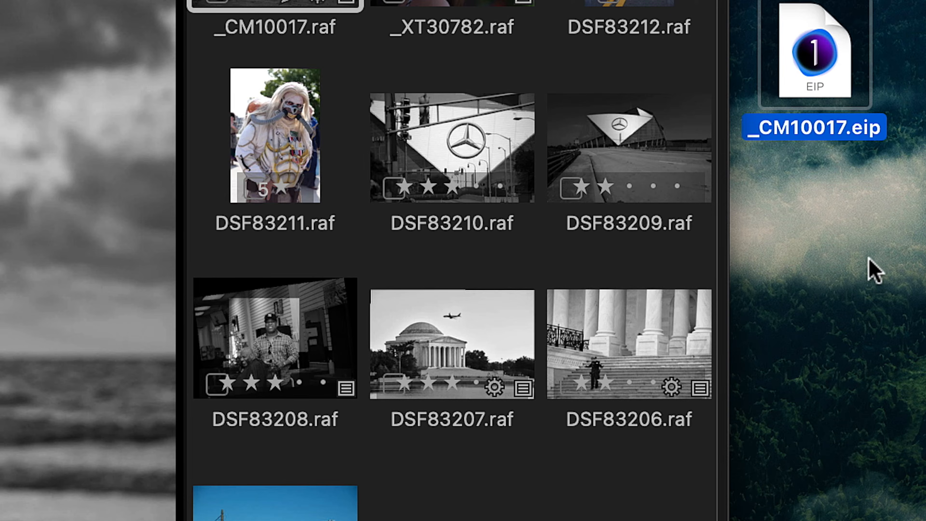
{"action": "left_click_drag", "start_coordinate": [811, 55], "coordinate": [820, 276]}
{"action": "left_click", "coordinate": [874, 456]}
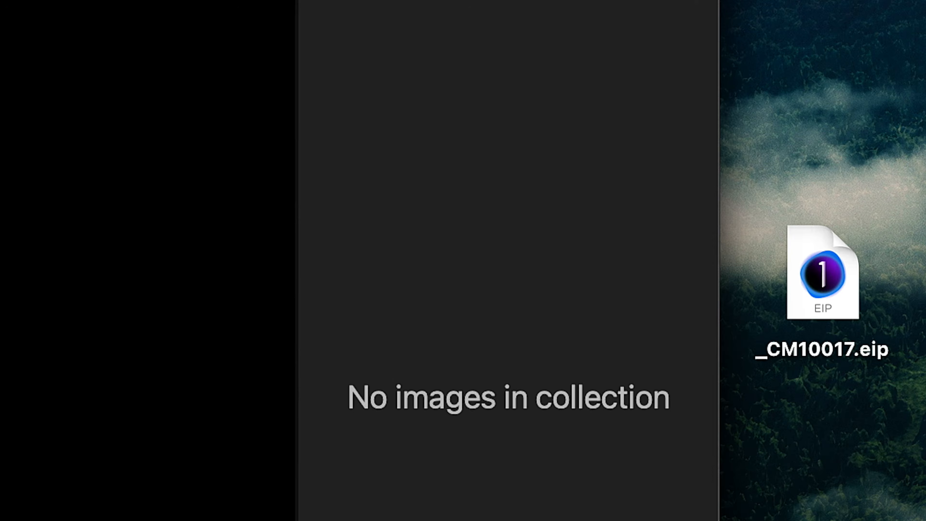
Step: Rename the exported EIP file on the desktop to asdfasdsadf.eip
{"action": "left_click", "coordinate": [797, 357]}
{"action": "key", "text": "Return"}
{"action": "type", "text": "asdfasdsadf"}
{"action": "left_click", "coordinate": [828, 465]}
Step: Add asdfasdsadf.eip from the desktop to the empty session and unpack the EIP
{"action": "left_click_drag", "start_coordinate": [823, 272], "coordinate": [500, 169]}
{"action": "left_click", "coordinate": [754, 88]}
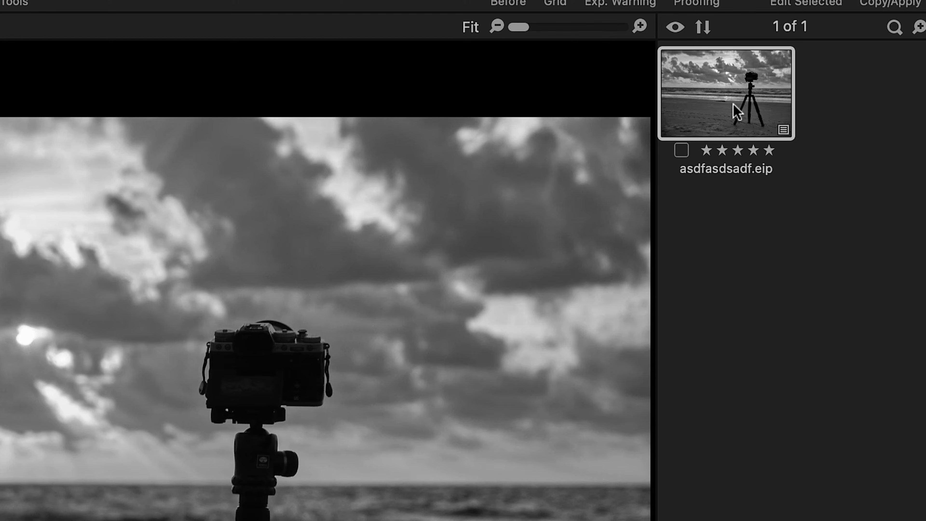
{"action": "right_click", "coordinate": [736, 111]}
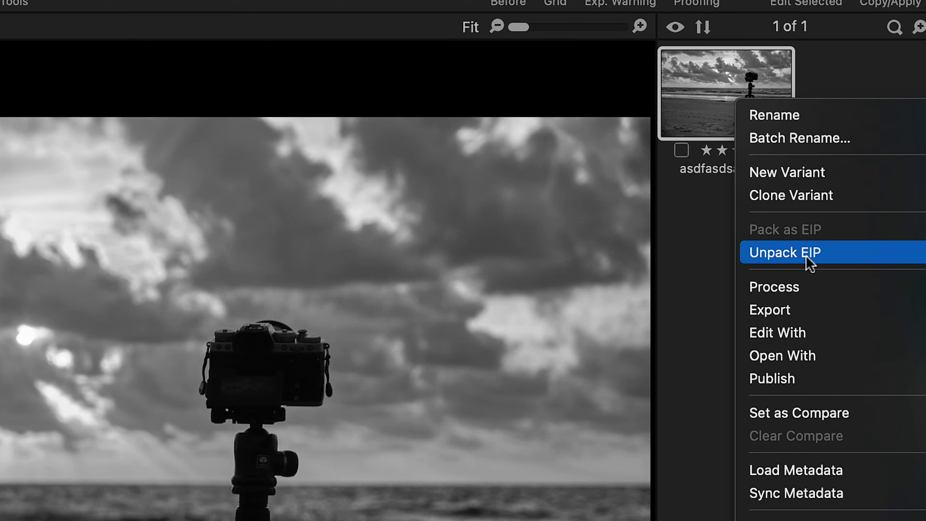
{"action": "left_click", "coordinate": [823, 254]}
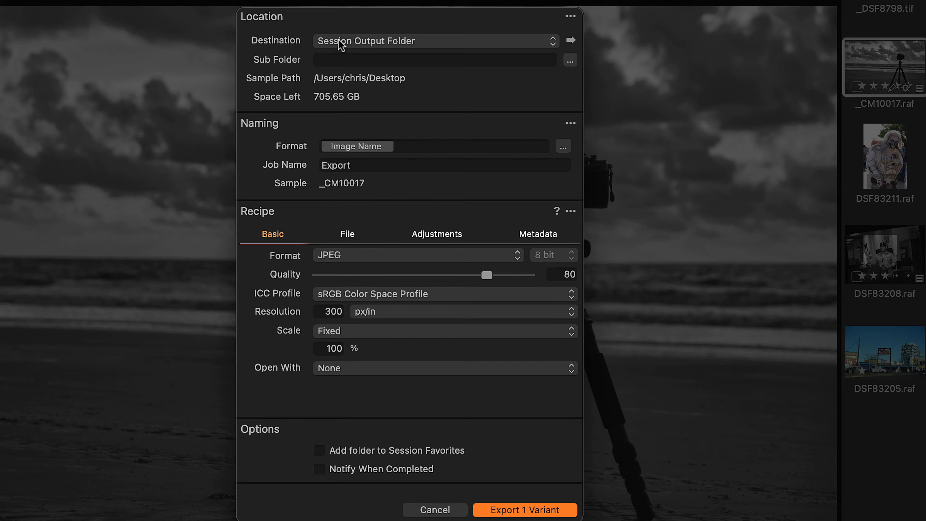
Step: Set the variant export's destination to Desktop
{"action": "left_click", "coordinate": [350, 41]}
{"action": "left_click", "coordinate": [350, 65]}
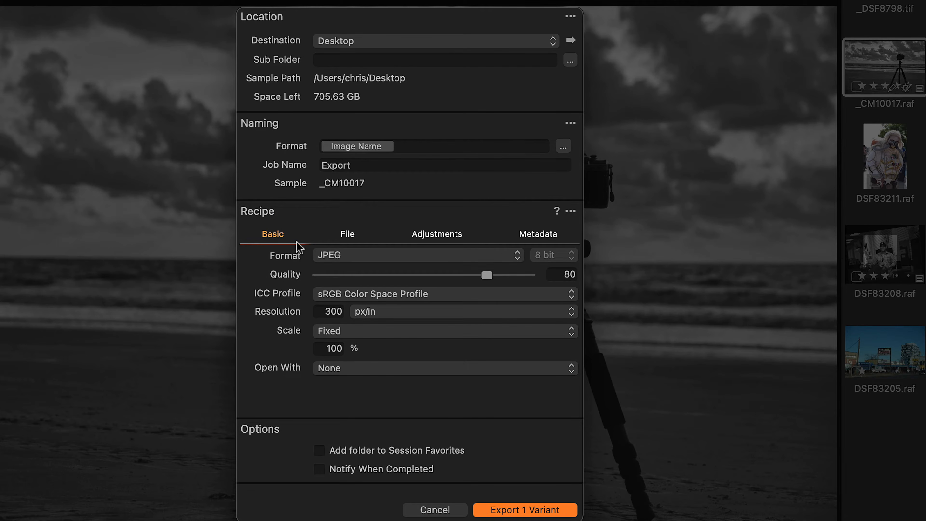
Step: Try the JPEG QuickProof export format, return to JPEG and review the other available formats
{"action": "left_click", "coordinate": [336, 256]}
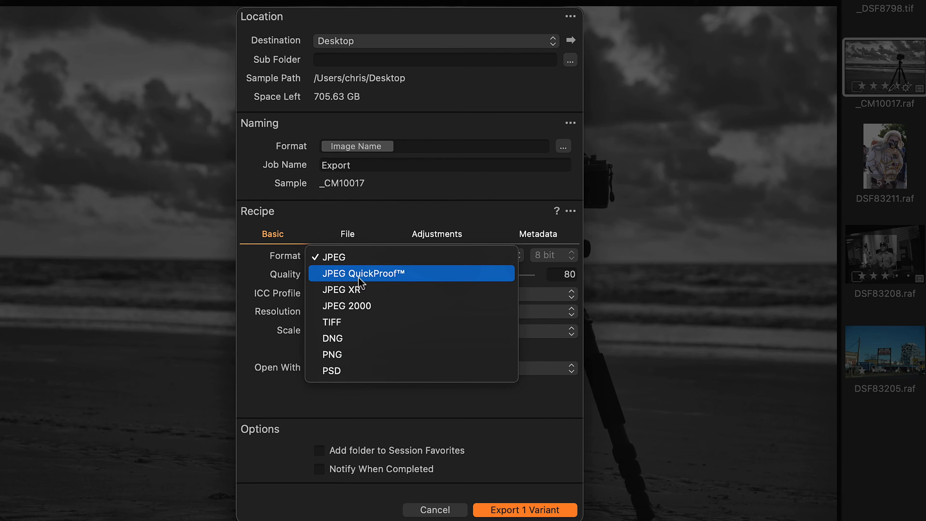
{"action": "left_click", "coordinate": [361, 273]}
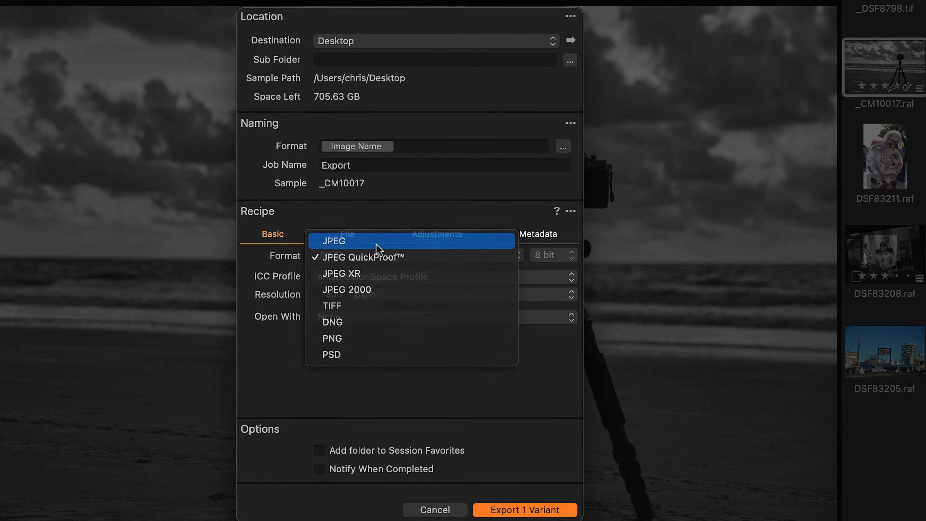
{"action": "left_click", "coordinate": [379, 240]}
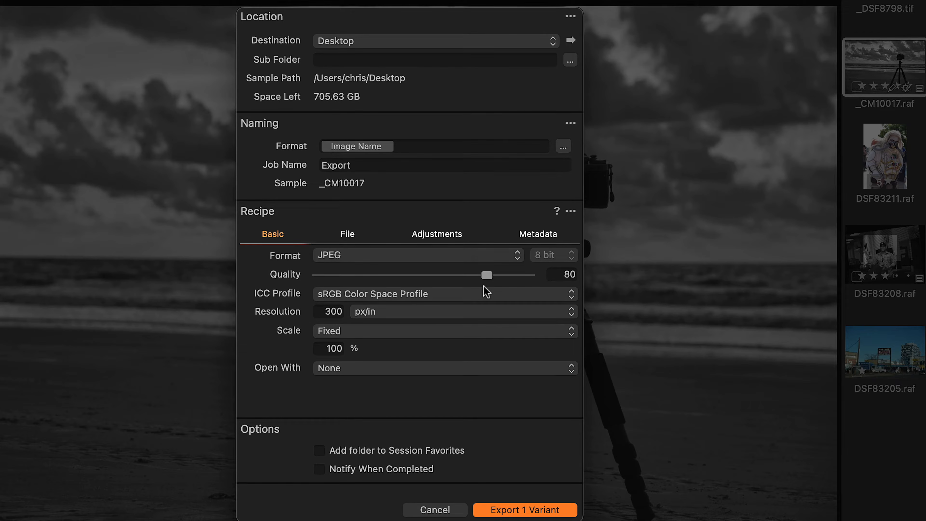
{"action": "left_click", "coordinate": [415, 255]}
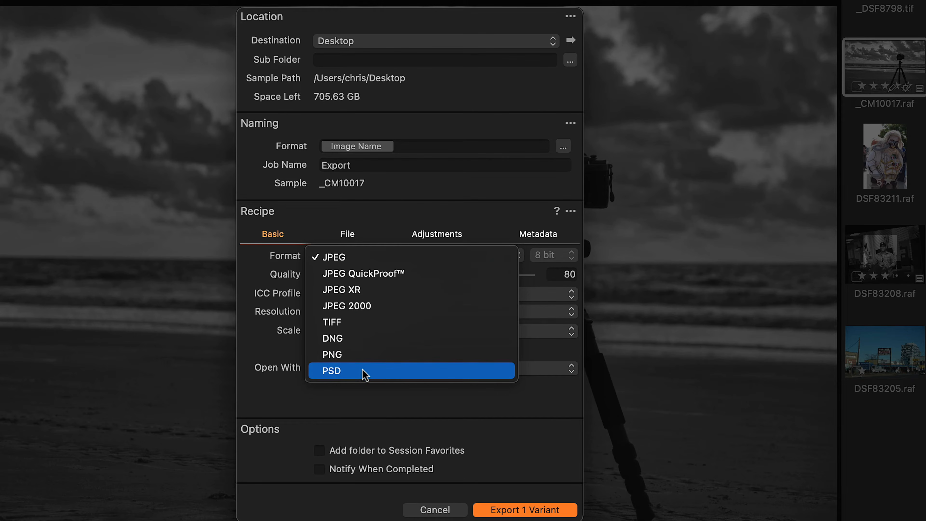
{"action": "left_click", "coordinate": [364, 400]}
Step: Set the variant export format to TIFF at 16 bit and show its compression options
{"action": "left_click", "coordinate": [423, 259]}
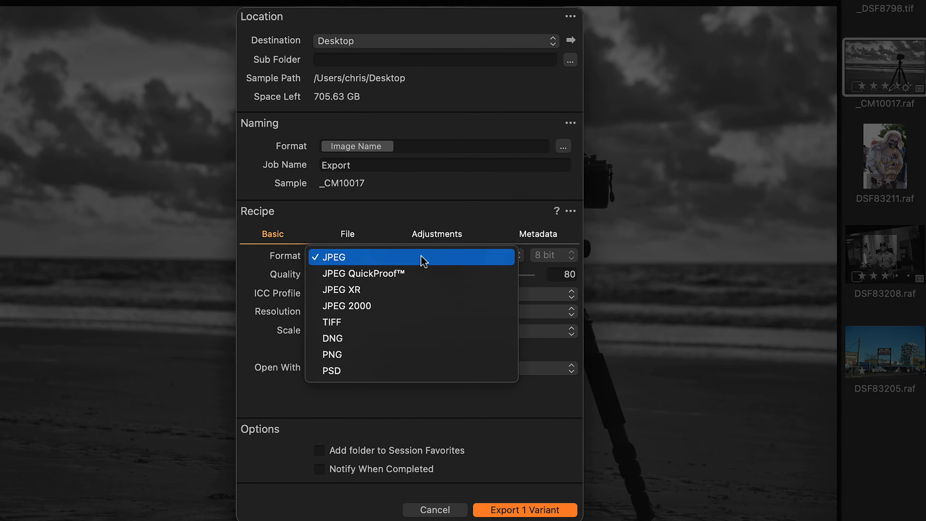
{"action": "left_click", "coordinate": [419, 325]}
{"action": "left_click", "coordinate": [550, 255]}
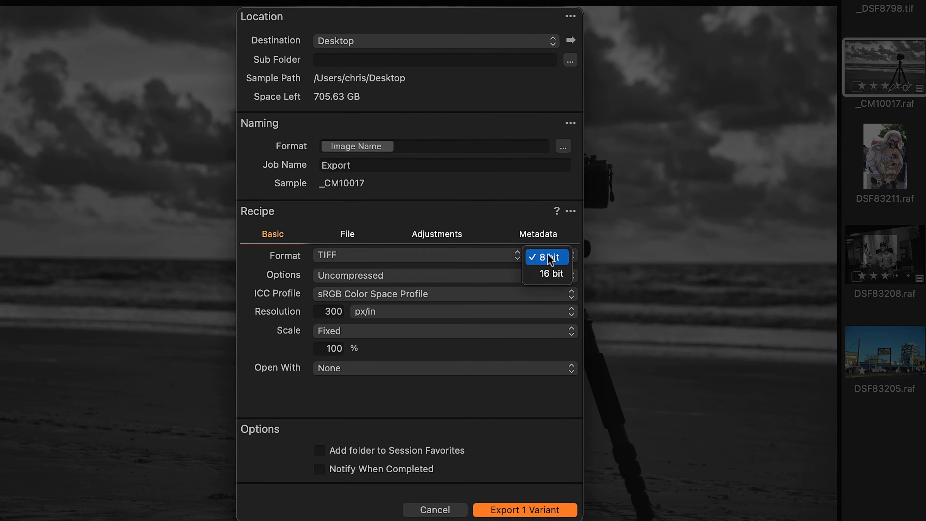
{"action": "left_click", "coordinate": [547, 274]}
{"action": "left_click", "coordinate": [448, 278]}
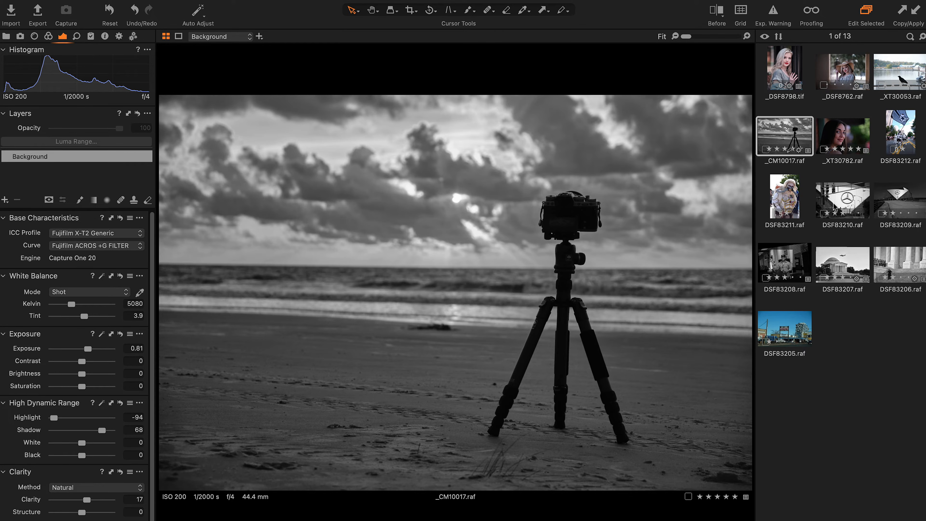
Step: Add DSF83210, DSF83212, _XT30053 and _DSF8762 to the _CM10017 selection and start an export of all five images
{"action": "left_click", "coordinate": [834, 206], "text": "super"}
{"action": "left_click", "coordinate": [892, 124], "text": "super"}
{"action": "left_click", "coordinate": [899, 73], "text": "super"}
{"action": "left_click", "coordinate": [848, 74], "text": "super"}
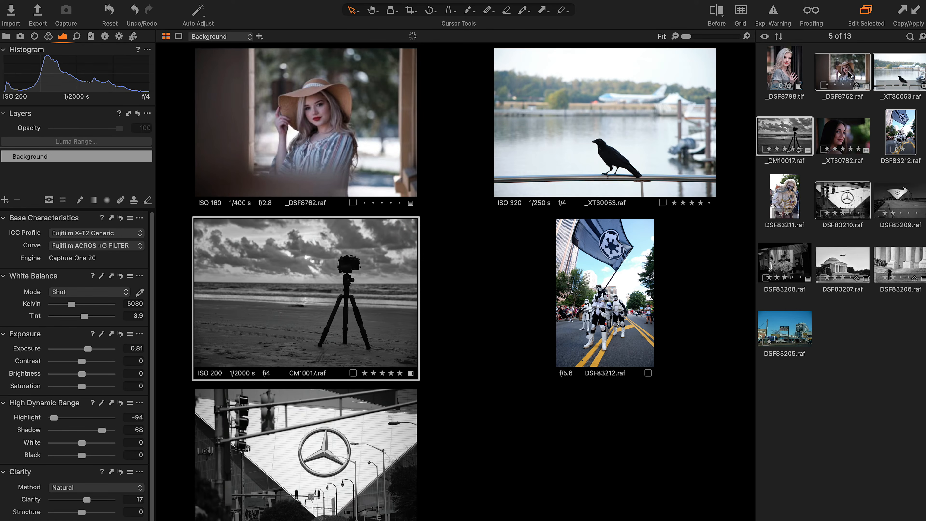
{"action": "right_click", "coordinate": [643, 101]}
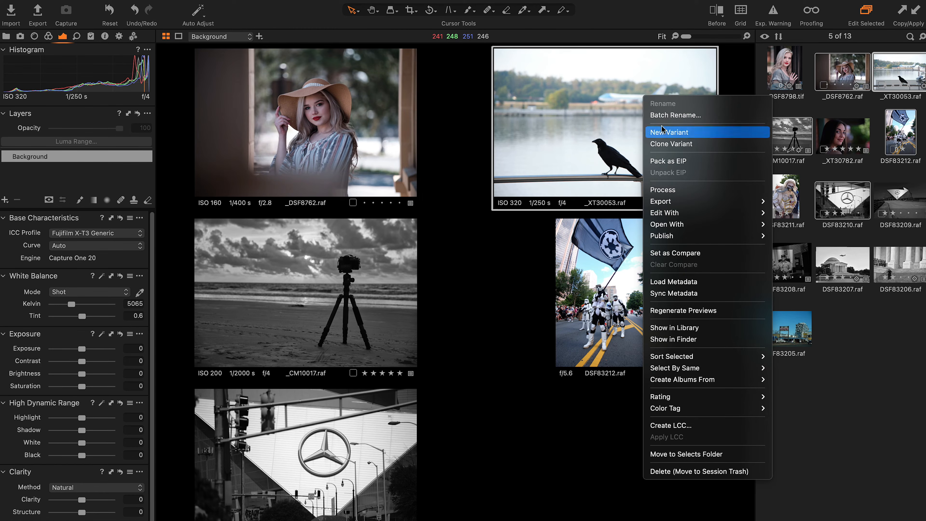
{"action": "mouse_move", "coordinate": [696, 201]}
{"action": "left_click", "coordinate": [787, 201]}
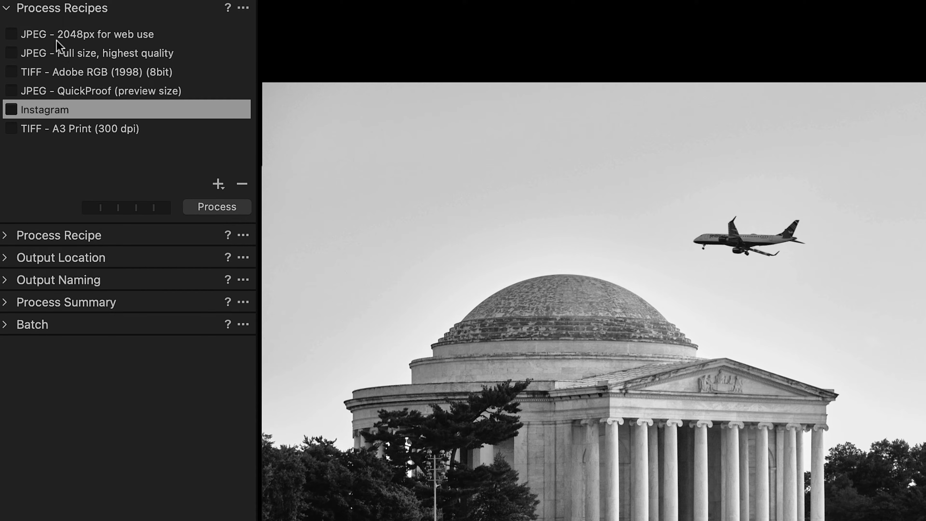
Step: Select the TIFF - Adobe RGB (1998) (8bit) process recipe and display its basic settings
{"action": "left_click", "coordinate": [95, 39]}
{"action": "key", "text": "Down"}
{"action": "key", "text": "Down"}
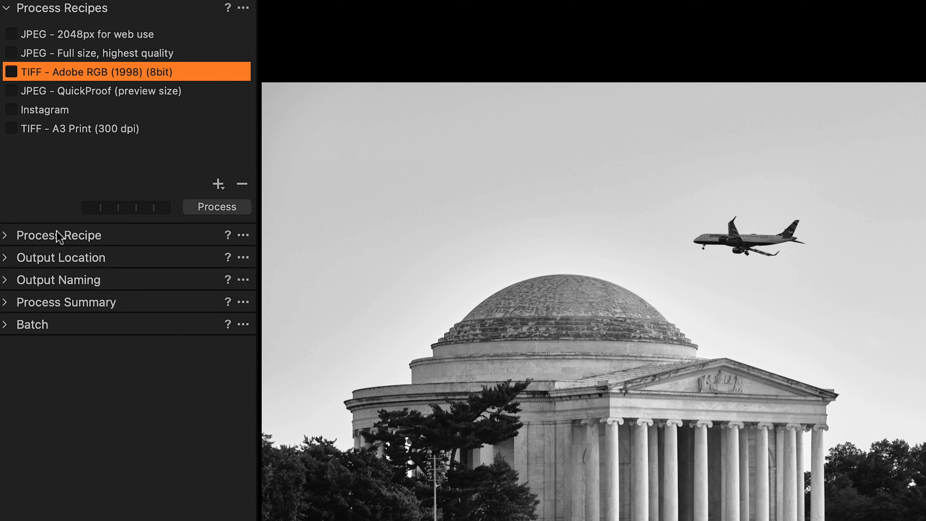
{"action": "left_click", "coordinate": [6, 236]}
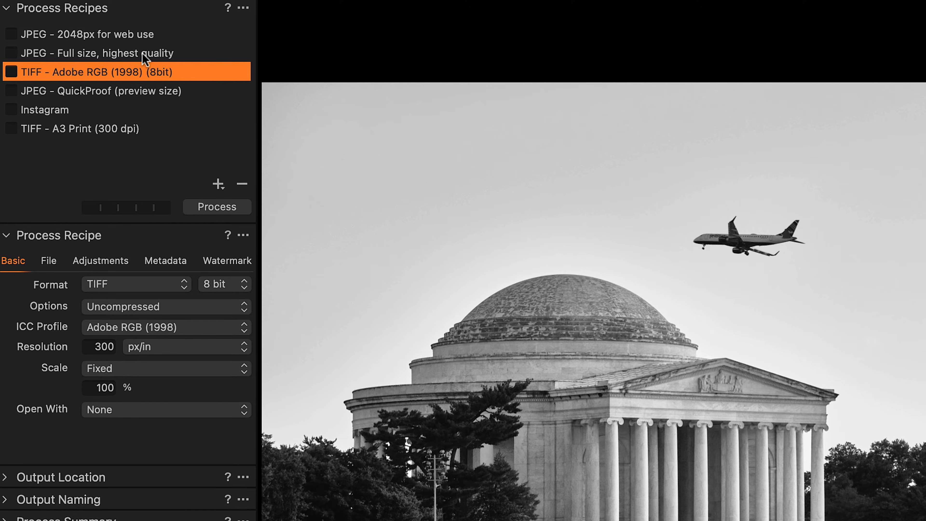
{"action": "mouse_move", "coordinate": [145, 58]}
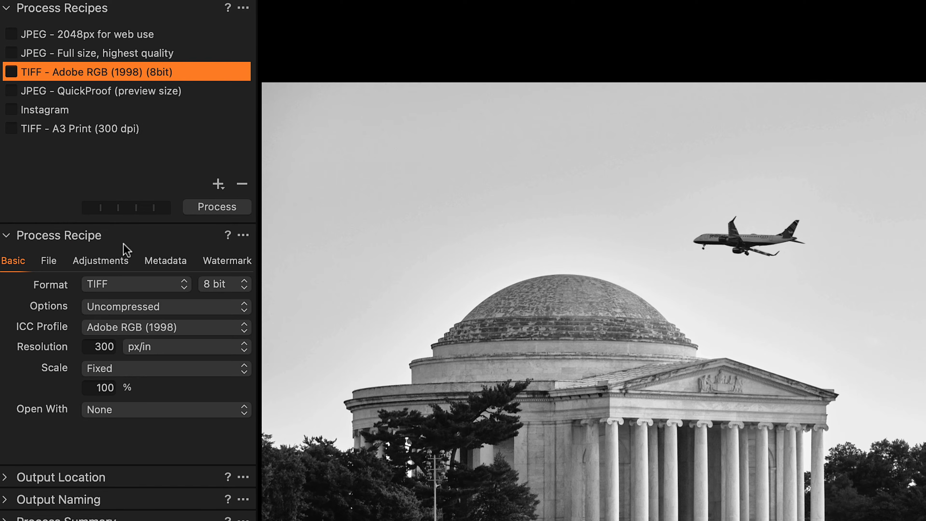
{"action": "left_click", "coordinate": [125, 236]}
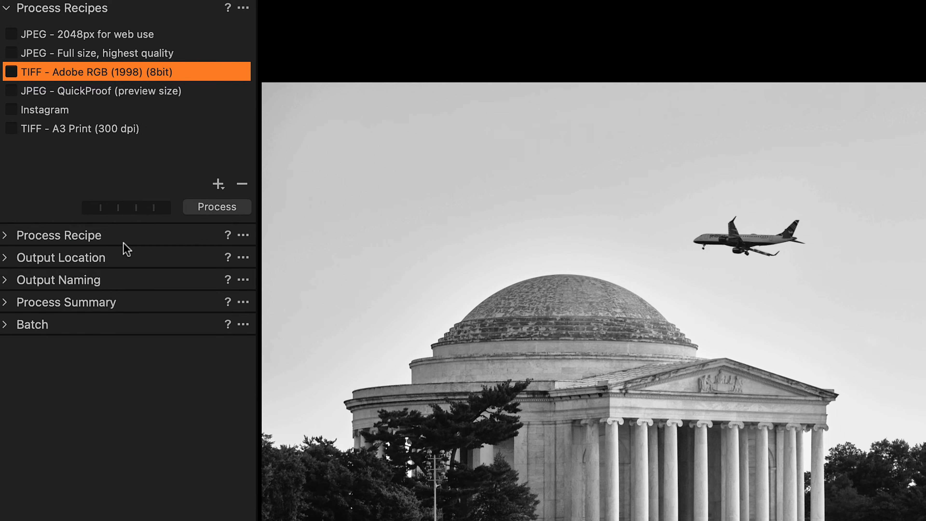
{"action": "left_click", "coordinate": [124, 243]}
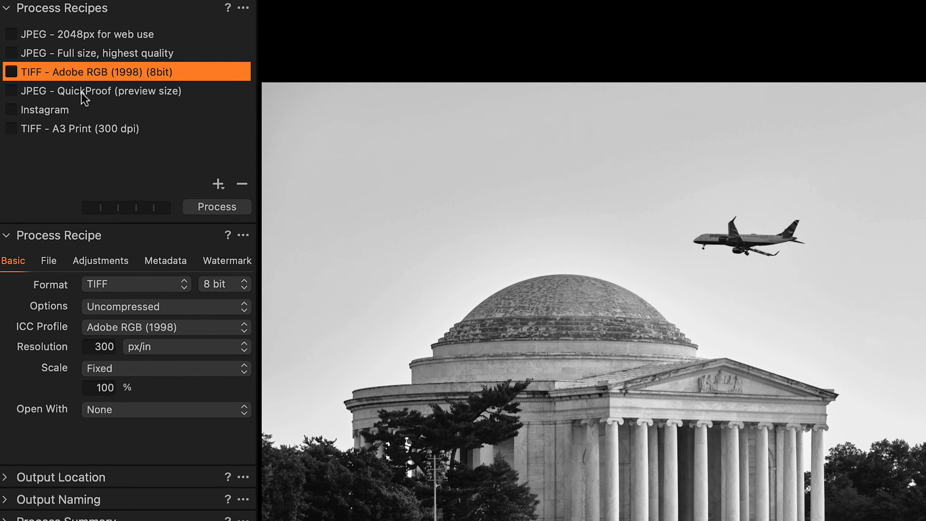
Step: Compare the basic settings of the 2048px, full-size and QuickProof JPEG recipes and the Adobe RGB TIFF recipe
{"action": "left_click", "coordinate": [79, 47]}
{"action": "left_click", "coordinate": [81, 34]}
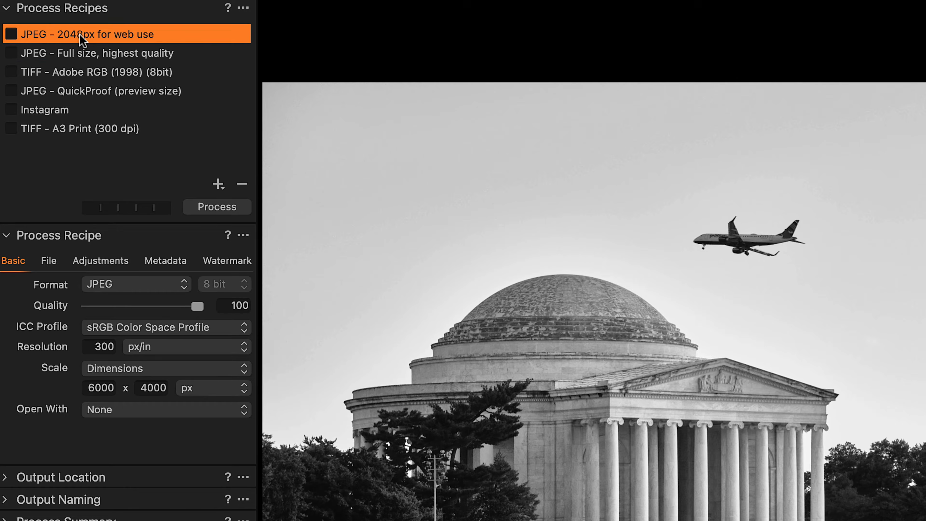
{"action": "left_click", "coordinate": [79, 56]}
{"action": "left_click", "coordinate": [77, 73]}
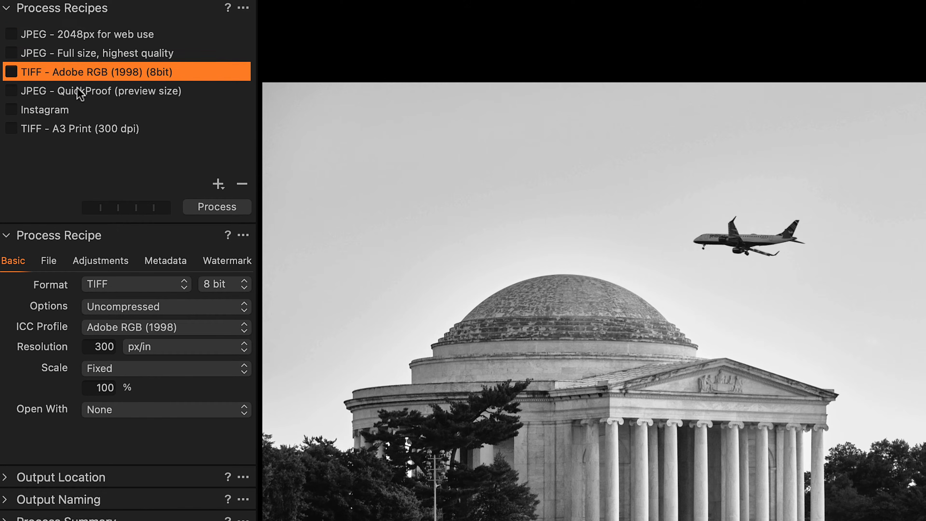
{"action": "left_click", "coordinate": [78, 92]}
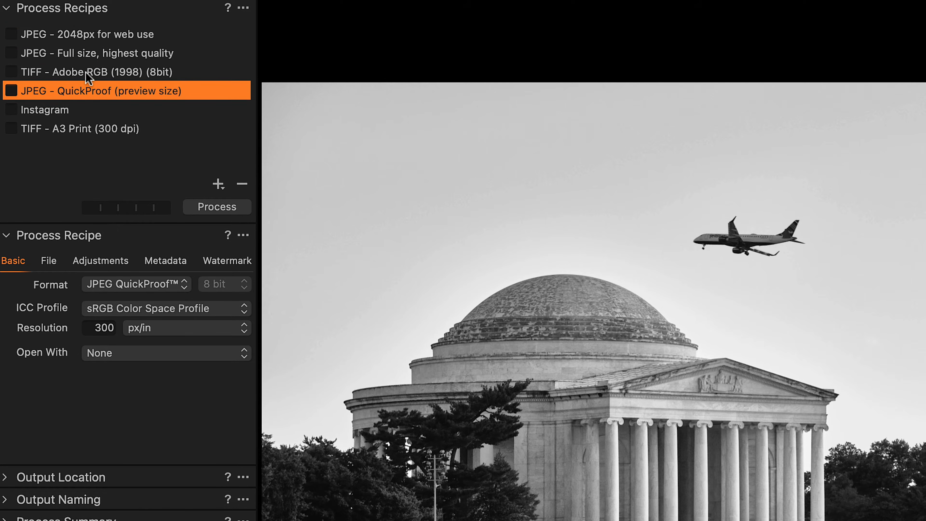
{"action": "left_click", "coordinate": [73, 54]}
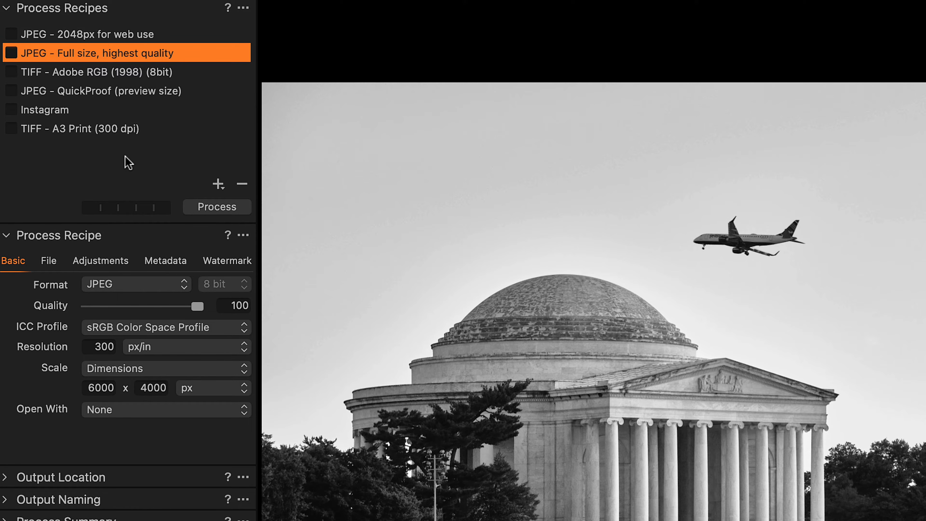
Step: Enable the TIFF - A3 Print (300 dpi) and JPEG - Full size, highest quality recipes for processing
{"action": "left_click", "coordinate": [75, 130]}
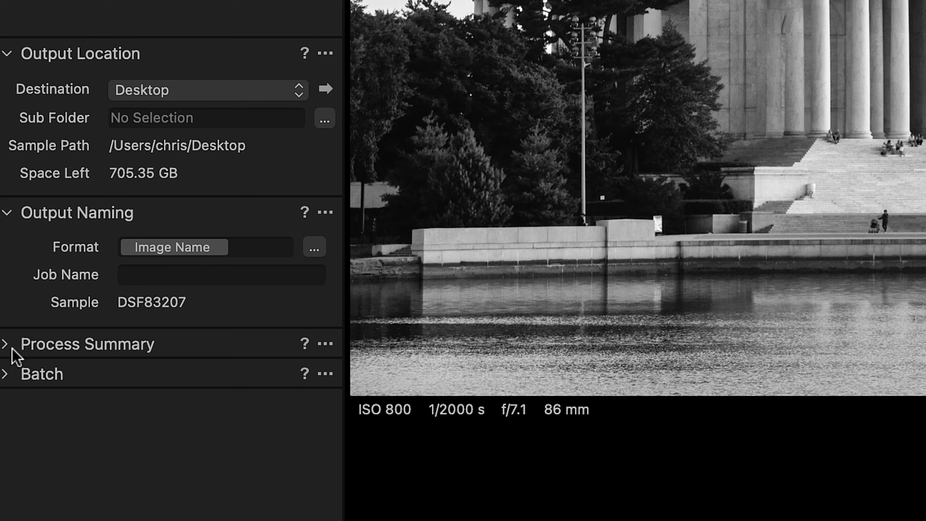
{"action": "left_click", "coordinate": [12, 349]}
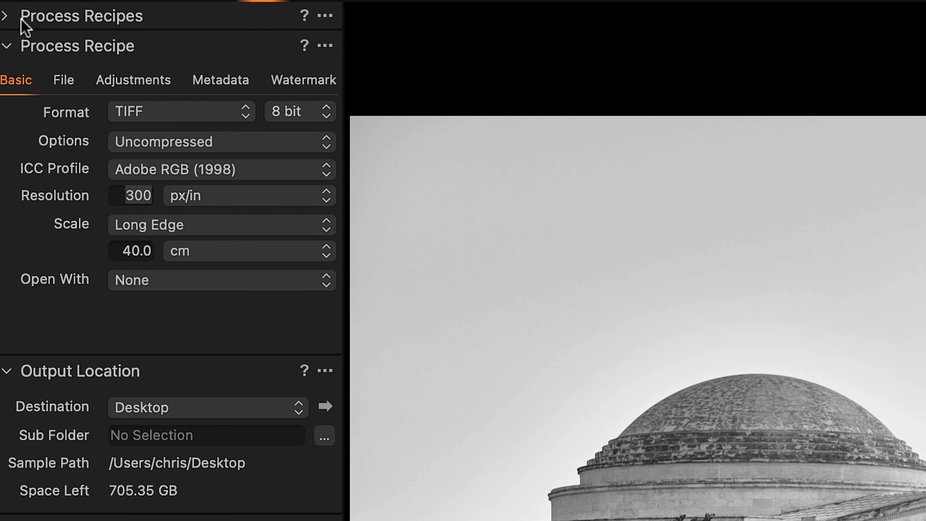
{"action": "left_click", "coordinate": [22, 21]}
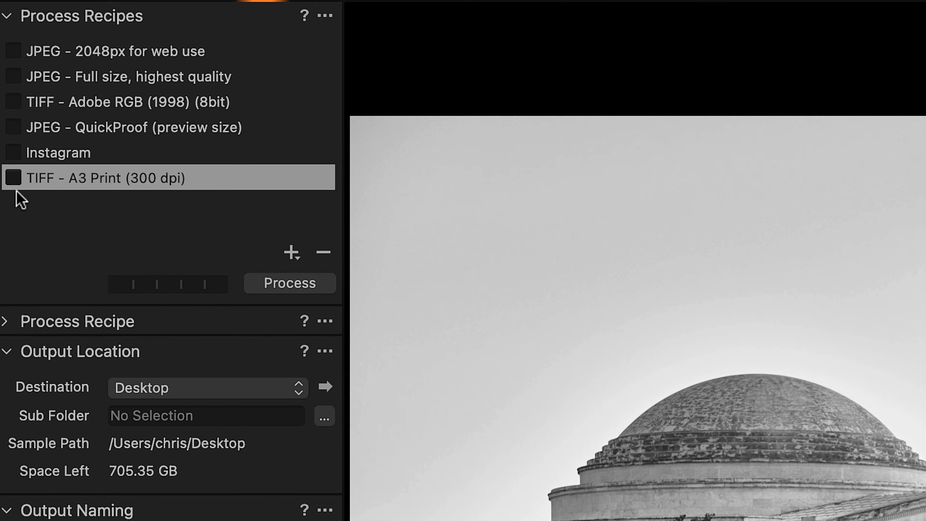
{"action": "left_click", "coordinate": [12, 177]}
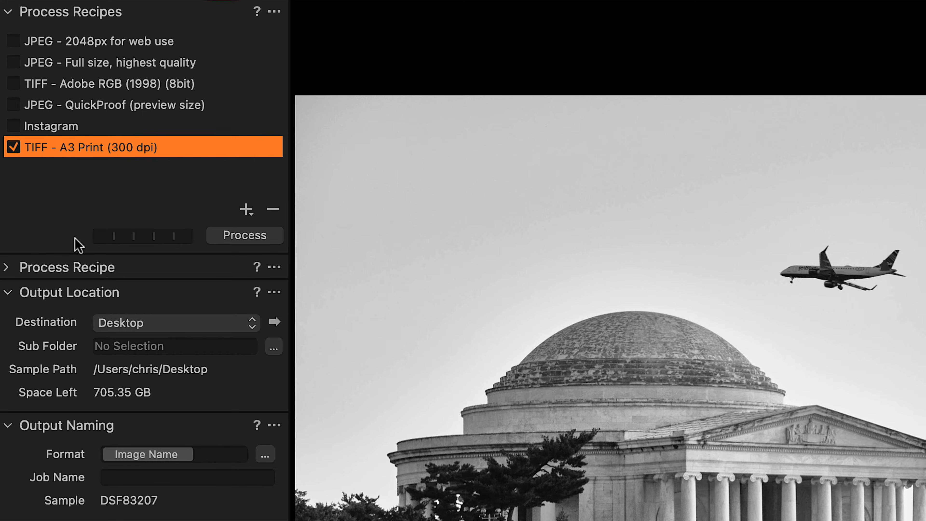
{"action": "left_click", "coordinate": [92, 66]}
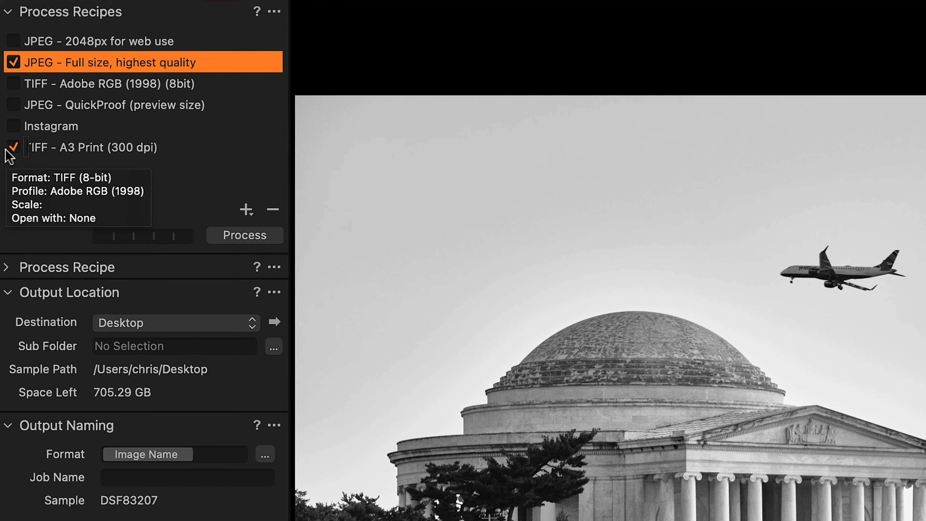
Step: Step through the process recipes between TIFF - Adobe RGB (1998) (8bit) and TIFF - A3 Print (300 dpi)
{"action": "left_click", "coordinate": [62, 81]}
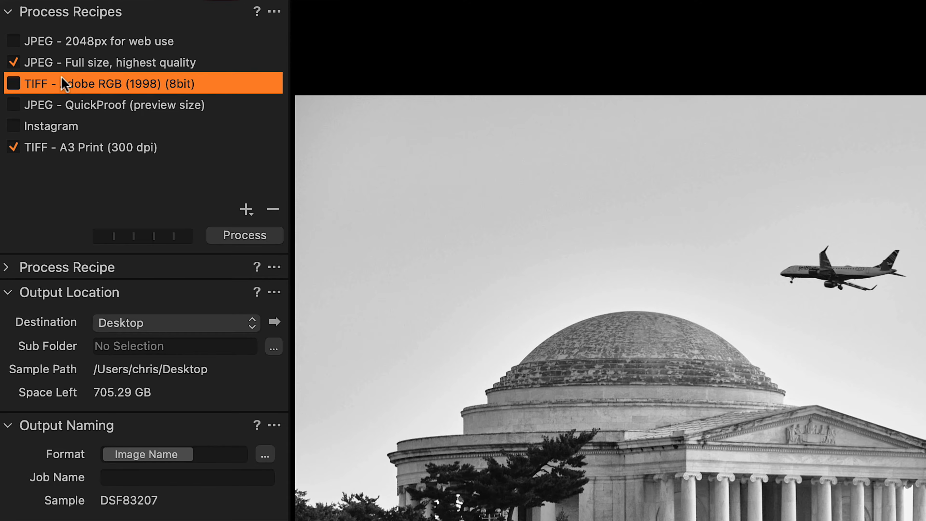
{"action": "left_click", "coordinate": [75, 106]}
{"action": "left_click", "coordinate": [76, 129]}
{"action": "left_click", "coordinate": [78, 149]}
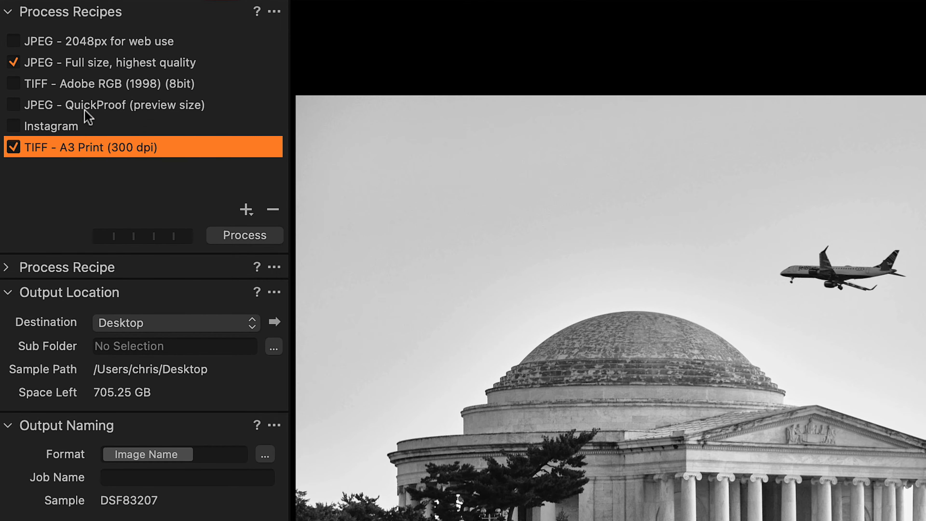
{"action": "left_click", "coordinate": [86, 106]}
{"action": "left_click", "coordinate": [84, 86]}
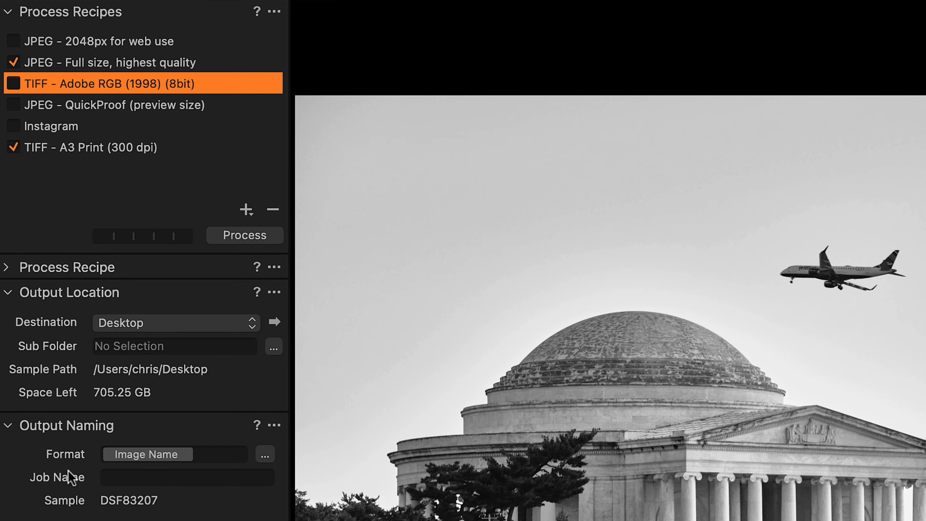
Step: Display the recipe settings and set the TIFF - Adobe RGB (1998) (8bit) recipe's compression to ZIP
{"action": "left_click", "coordinate": [7, 268]}
{"action": "left_click", "coordinate": [92, 44]}
{"action": "left_click", "coordinate": [93, 66]}
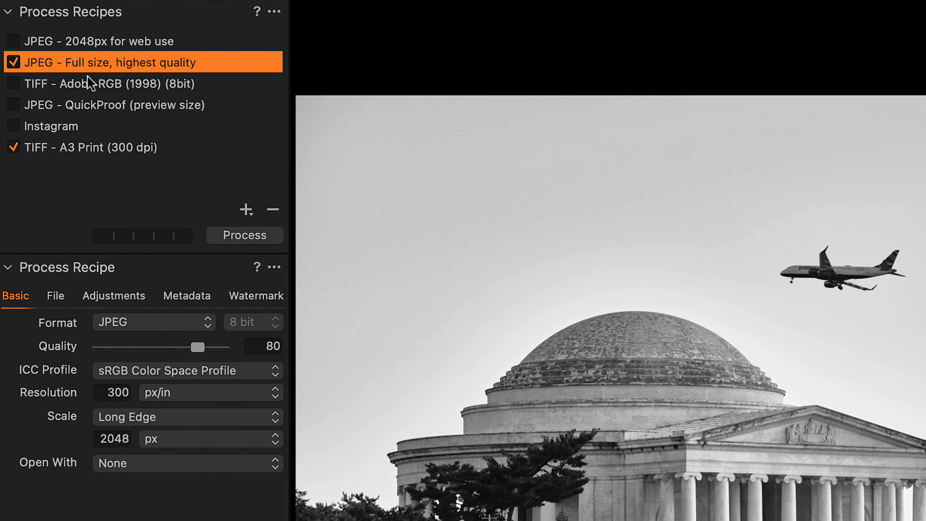
{"action": "left_click", "coordinate": [90, 88]}
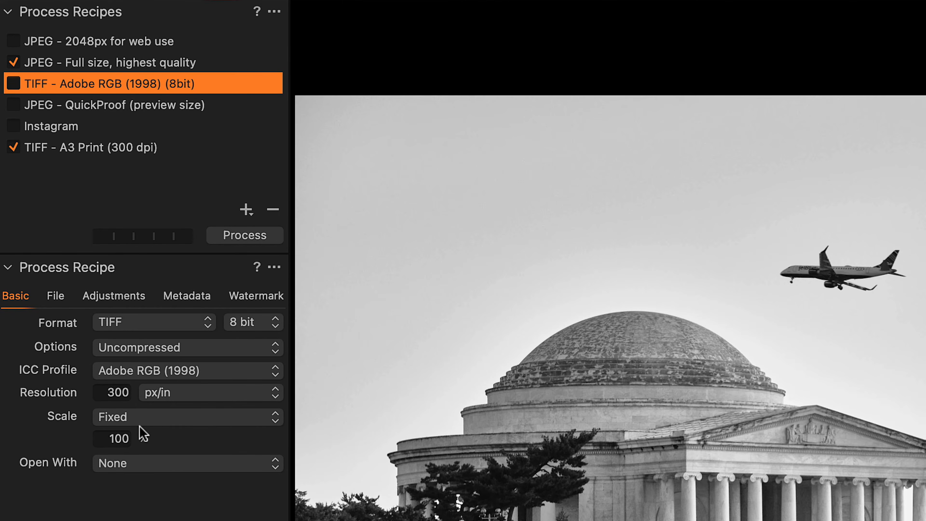
{"action": "left_click", "coordinate": [121, 354]}
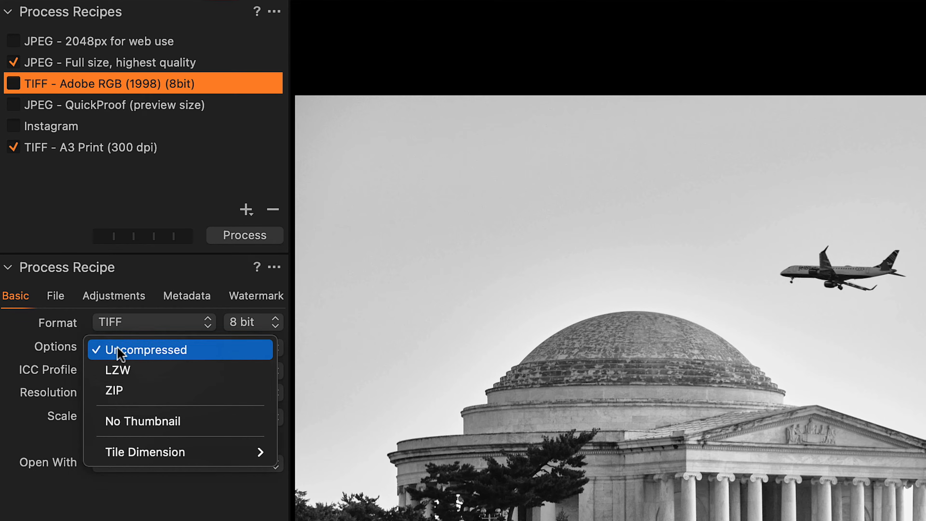
{"action": "left_click", "coordinate": [124, 392]}
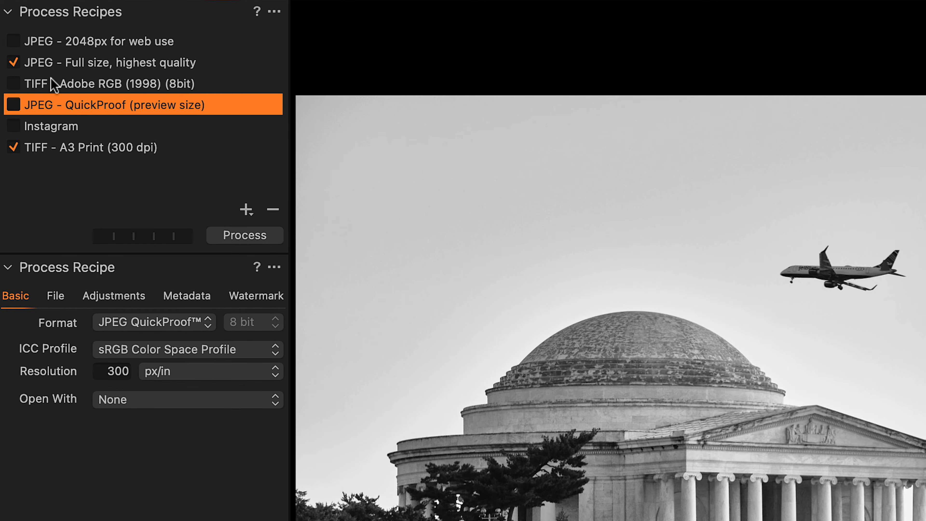
Step: Recheck the Adobe RGB TIFF and QuickProof recipes' settings and enable the JPEG - 2048px for web use recipe
{"action": "left_click", "coordinate": [54, 84]}
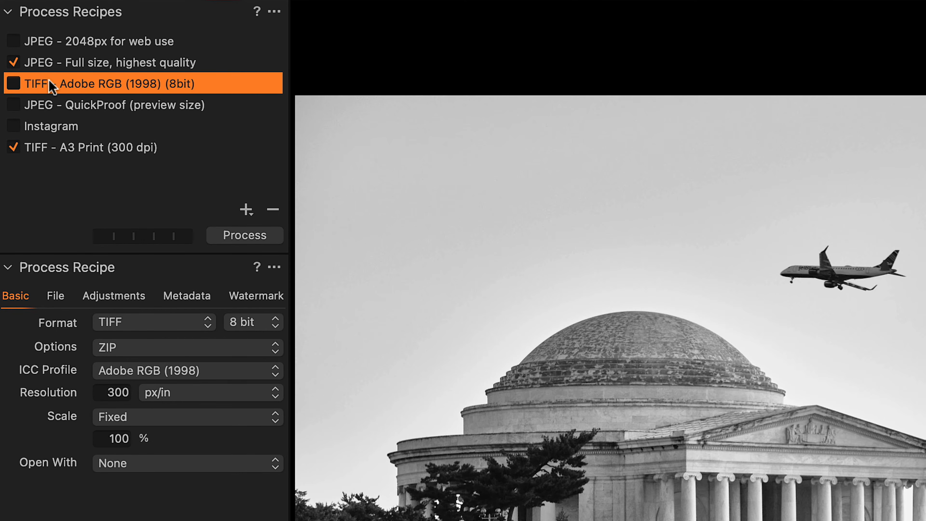
{"action": "left_click", "coordinate": [63, 113]}
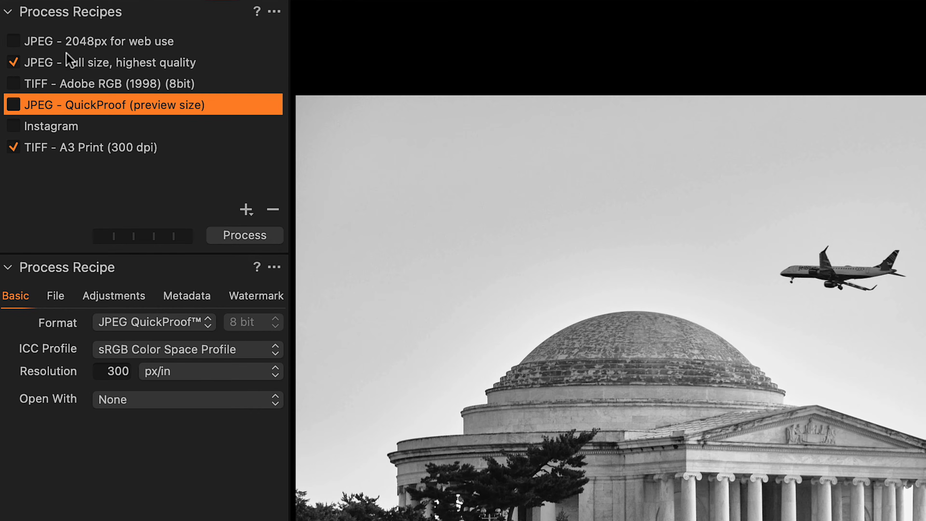
{"action": "left_click", "coordinate": [73, 42]}
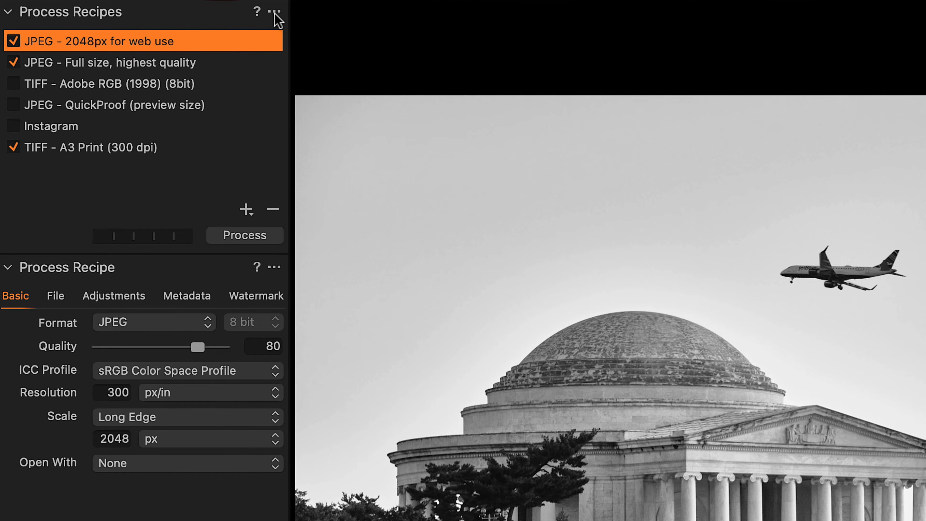
Step: Add a process recipe named My New Recipe and remove it again
{"action": "left_click", "coordinate": [274, 12]}
{"action": "mouse_move", "coordinate": [293, 38]}
{"action": "left_click", "coordinate": [246, 209]}
{"action": "type", "text": "My New Recipe"}
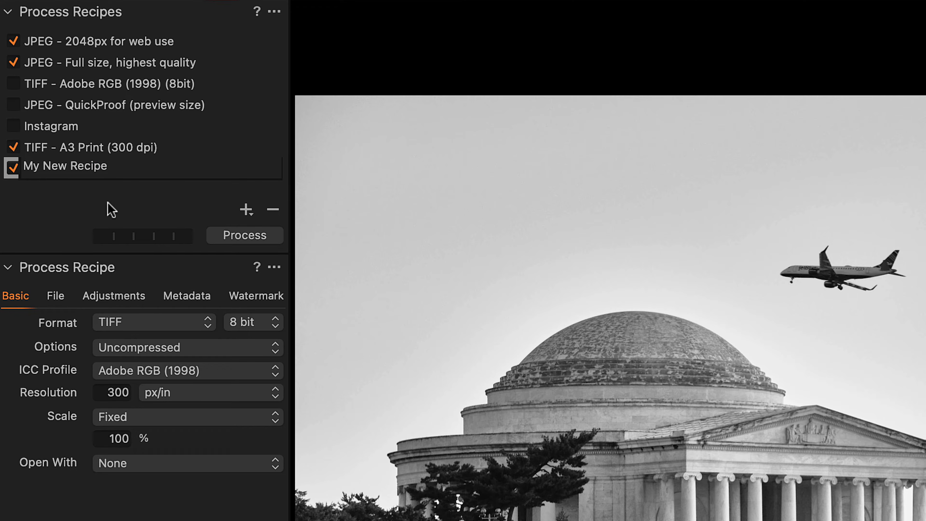
{"action": "key", "text": "Return"}
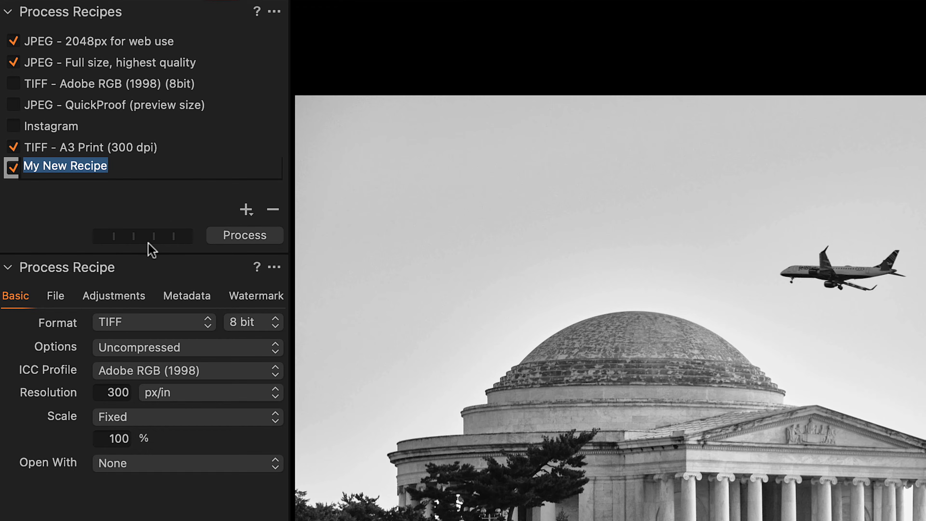
{"action": "left_click", "coordinate": [274, 213]}
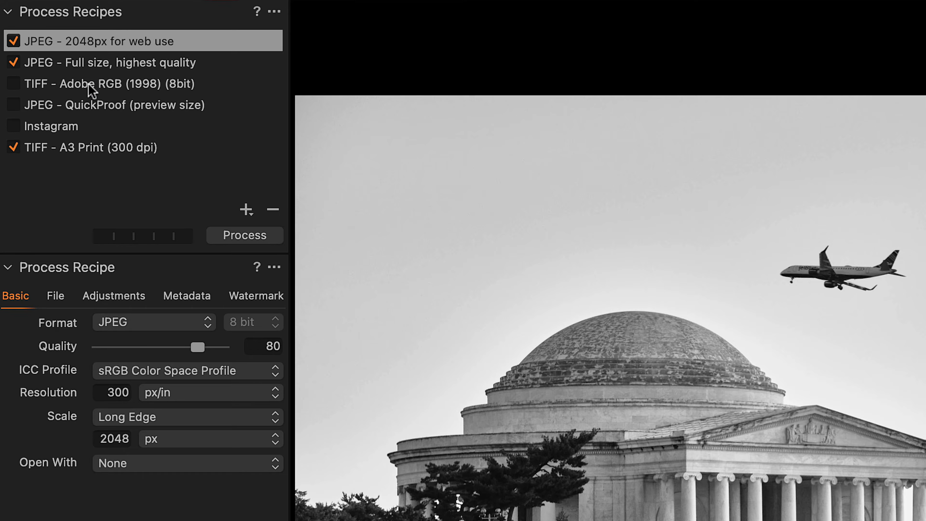
Step: Add another process recipe based on the JPEG - 2048px for web use preset
{"action": "left_click", "coordinate": [87, 77]}
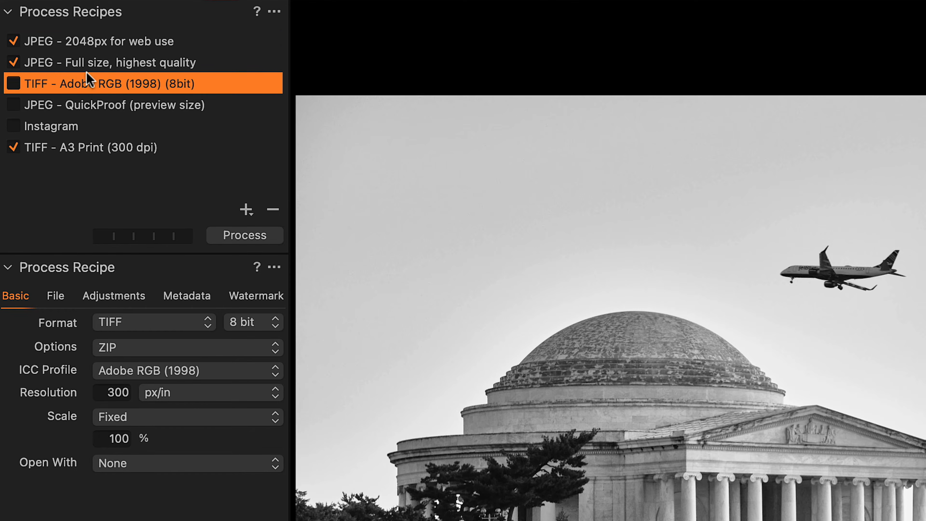
{"action": "left_click", "coordinate": [84, 48]}
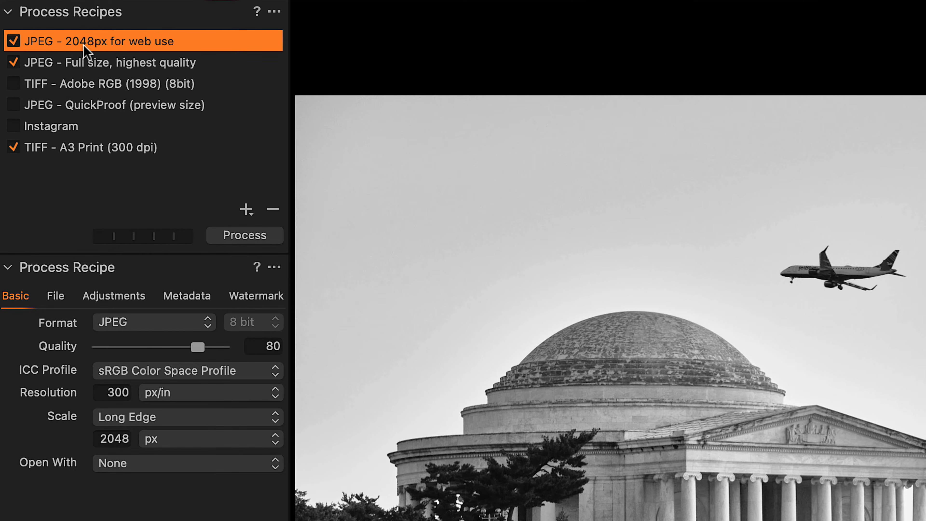
{"action": "left_click", "coordinate": [244, 210]}
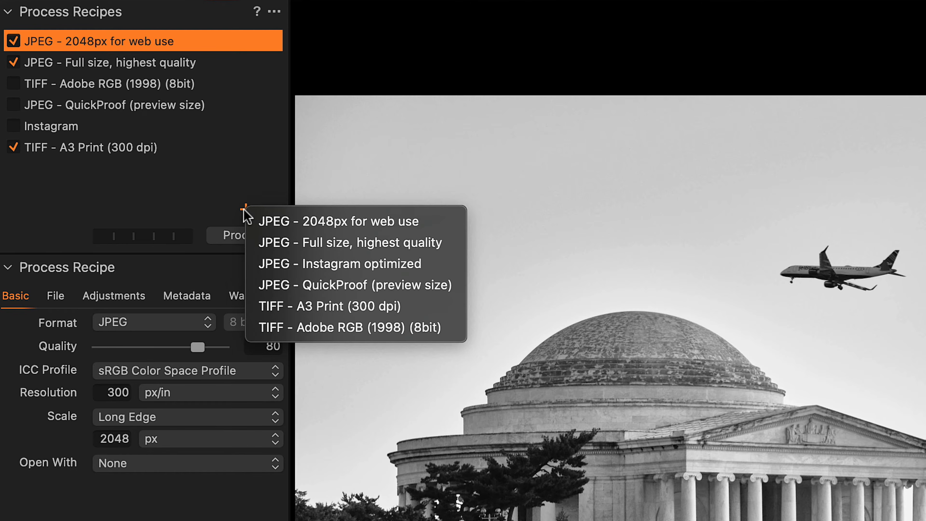
{"action": "left_click", "coordinate": [300, 222]}
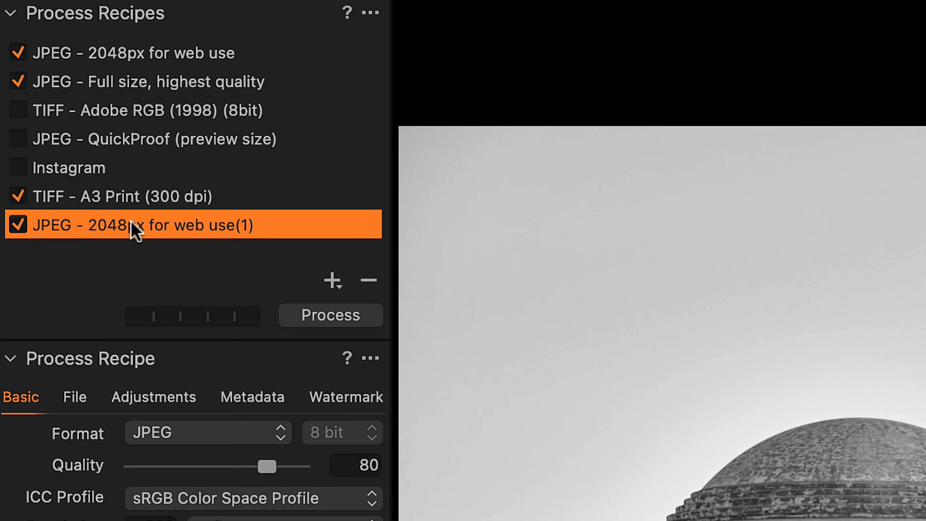
Step: Rename the added JPEG - 2048px for web use(1) recipe JPEG - 1000px and open its long edge size for editing
{"action": "double_click", "coordinate": [97, 169]}
{"action": "left_click", "coordinate": [94, 168]}
{"action": "left_click_drag", "start_coordinate": [61, 166], "coordinate": [71, 165]}
{"action": "left_click_drag", "start_coordinate": [95, 220], "coordinate": [275, 212]}
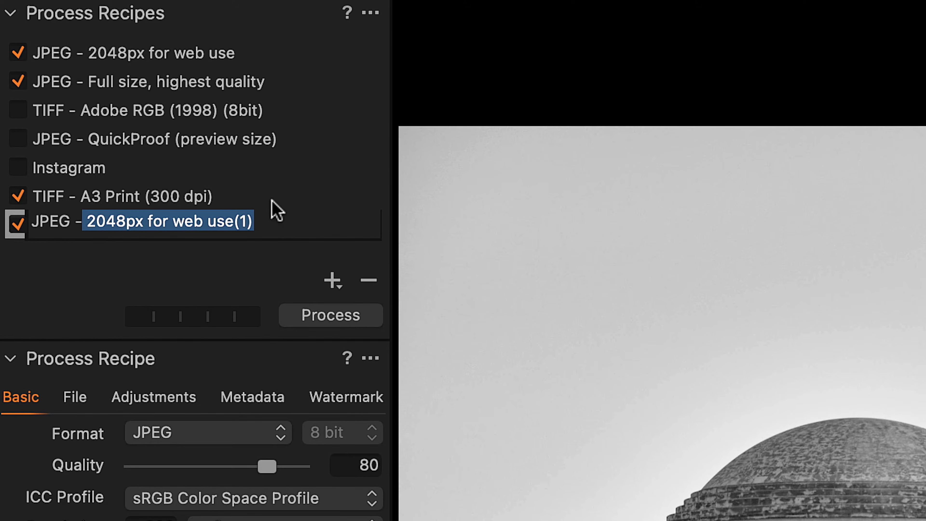
{"action": "type", "text": "1000"}
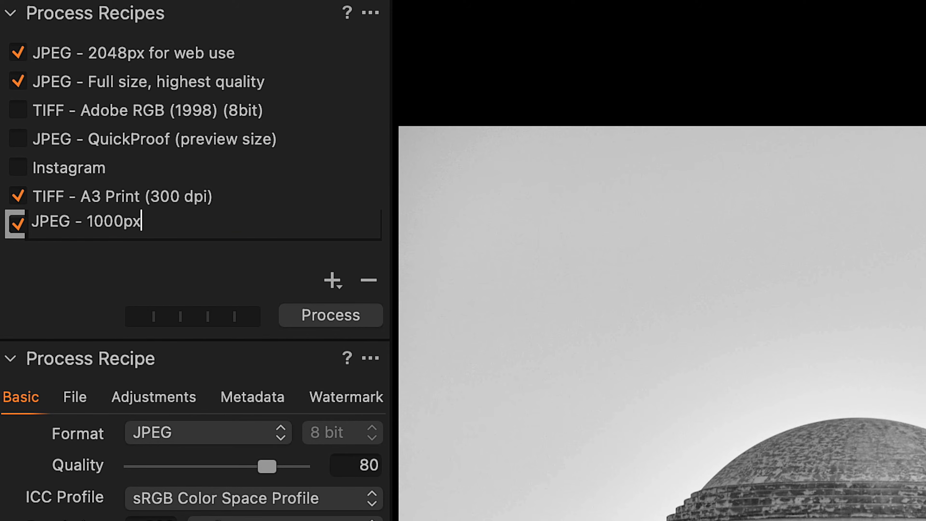
{"action": "key", "text": "Return"}
{"action": "left_click", "coordinate": [245, 230]}
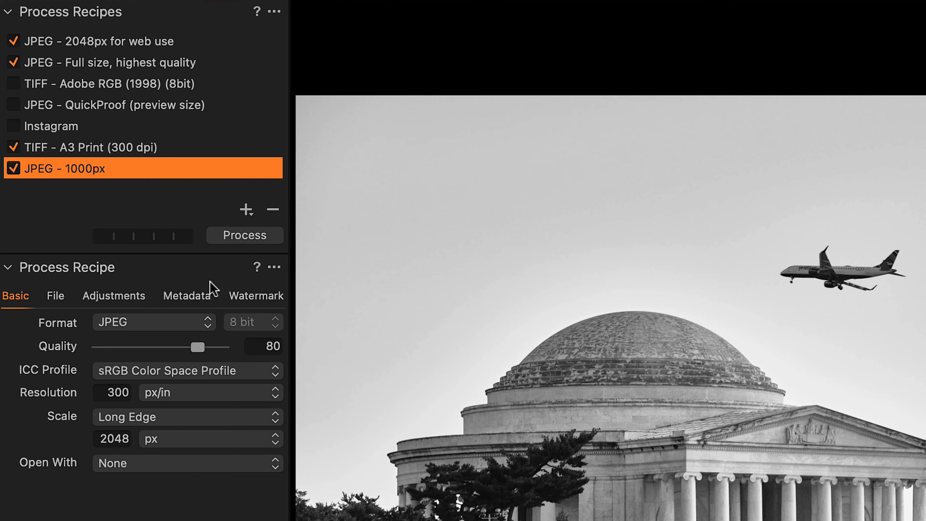
{"action": "double_click", "coordinate": [112, 437]}
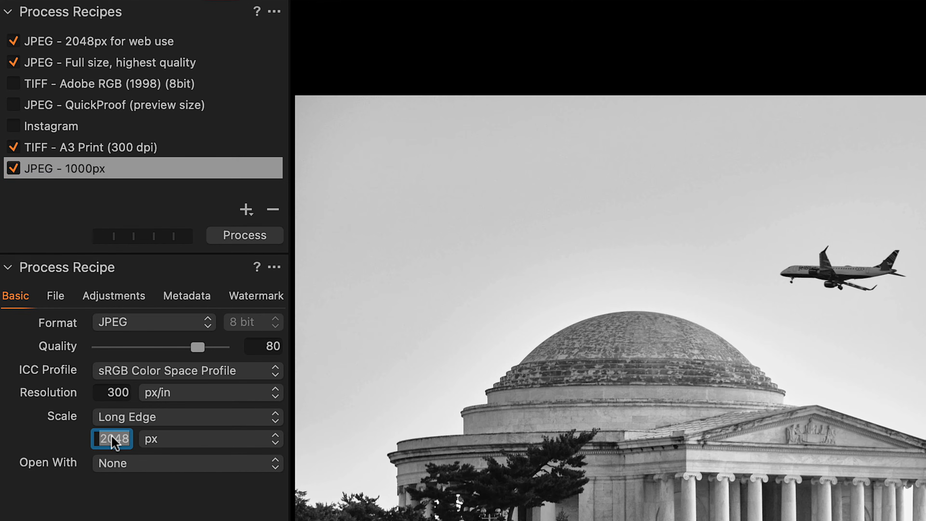
{"action": "type", "text": "1"}
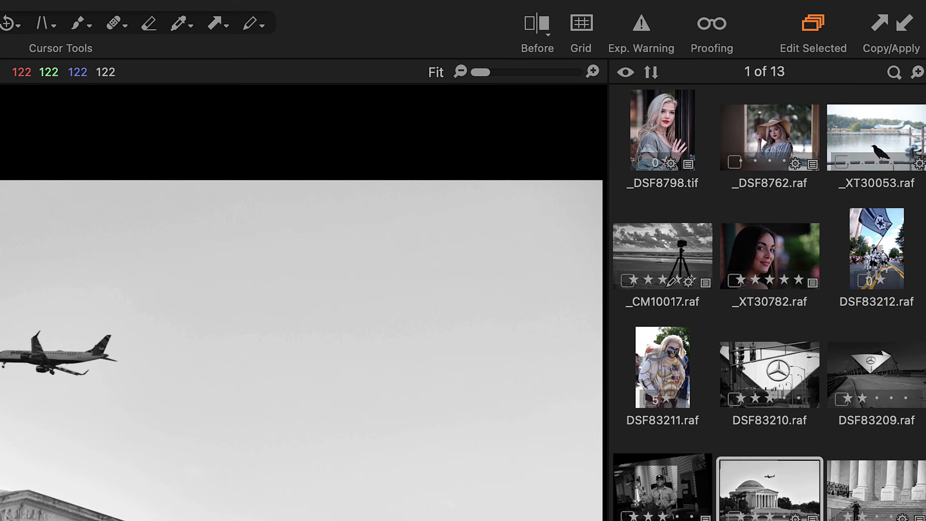
Step: Turn on recipe proofing and set the JPEG quality of the JPEG - 2048px for web use recipe to 68
{"action": "left_click", "coordinate": [712, 25]}
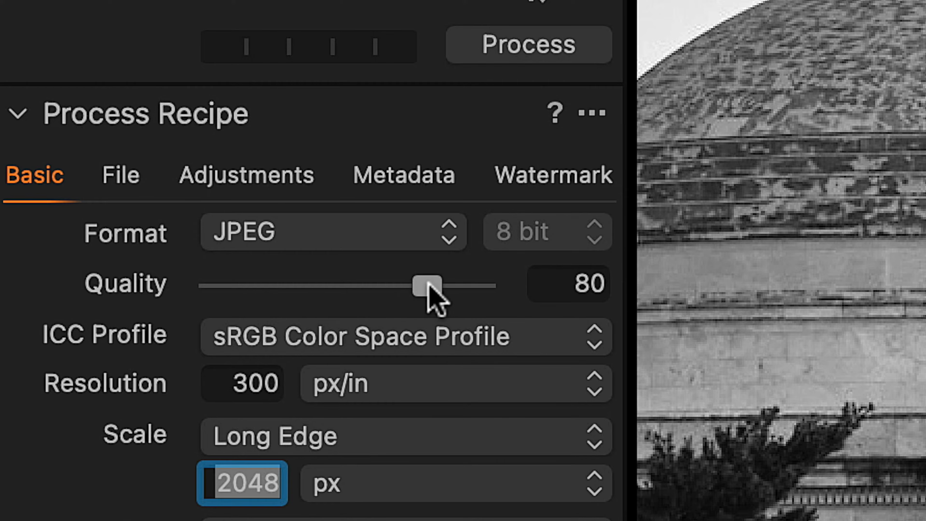
{"action": "left_click_drag", "start_coordinate": [434, 296], "coordinate": [135, 264]}
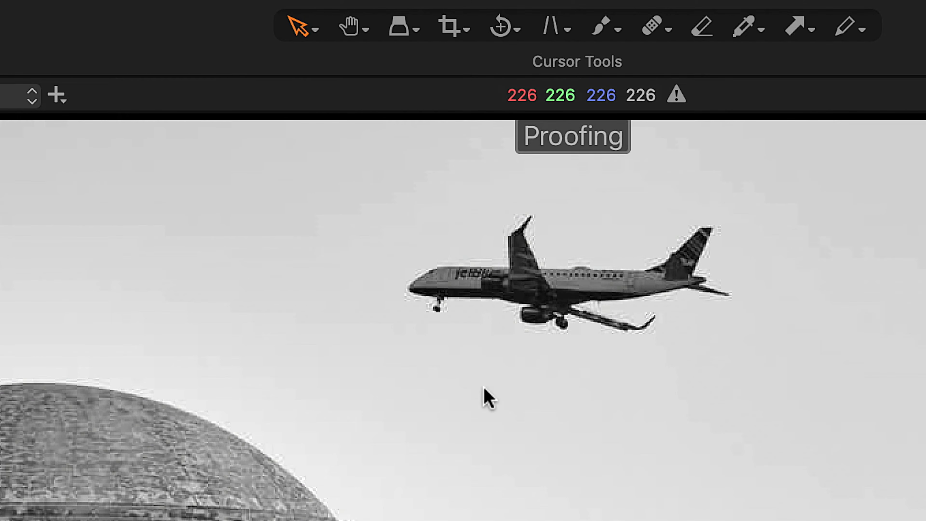
{"action": "left_click_drag", "start_coordinate": [124, 501], "coordinate": [355, 504]}
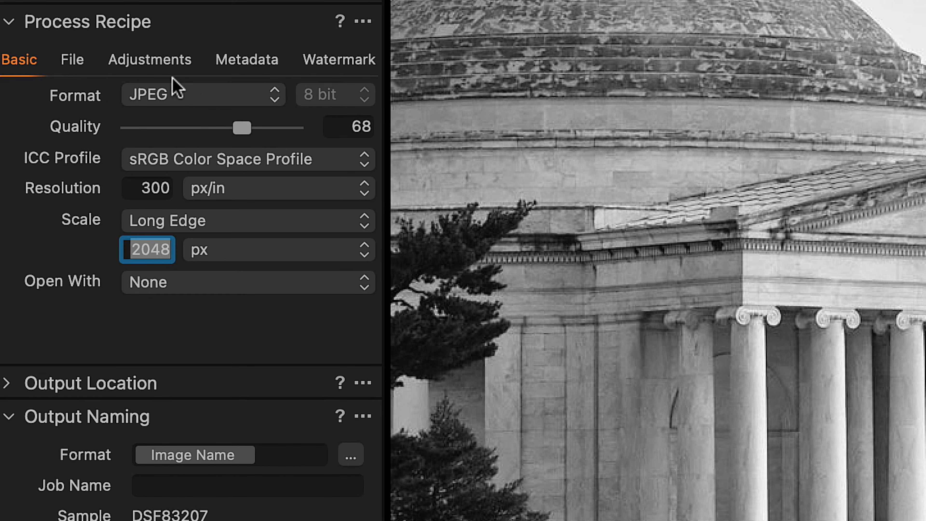
Step: Keep Output Sharpening for Screen in the JPEG - 2048px for web use recipe and raise its sharpening amount to 374
{"action": "left_click", "coordinate": [148, 60]}
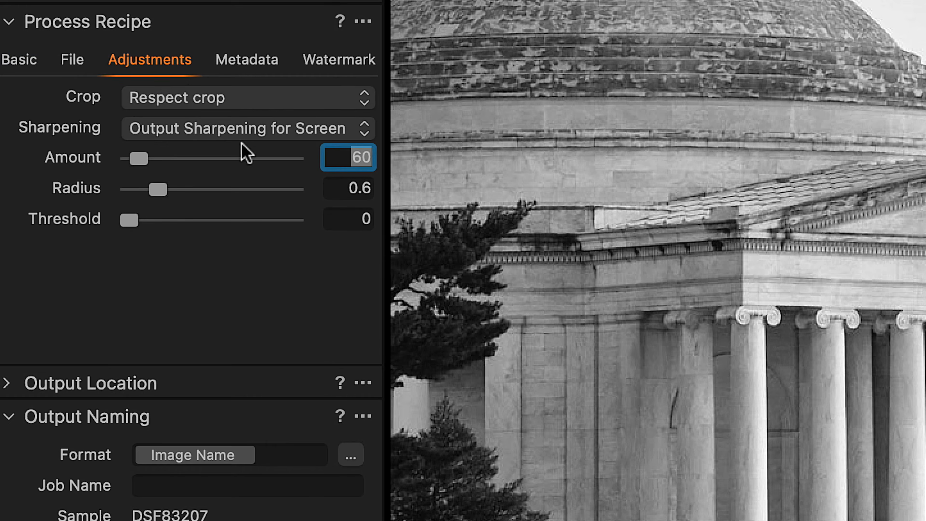
{"action": "left_click", "coordinate": [199, 140]}
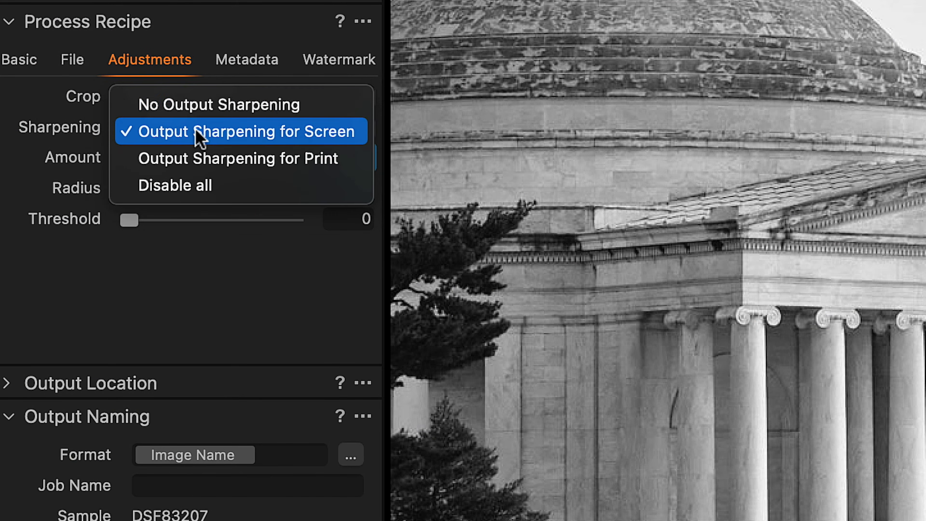
{"action": "left_click", "coordinate": [198, 132]}
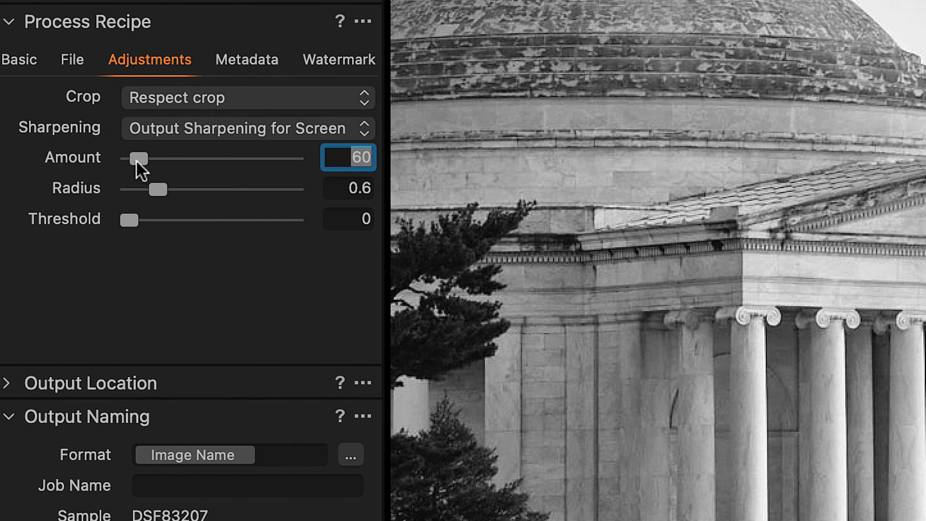
{"action": "left_click_drag", "start_coordinate": [134, 159], "coordinate": [359, 182]}
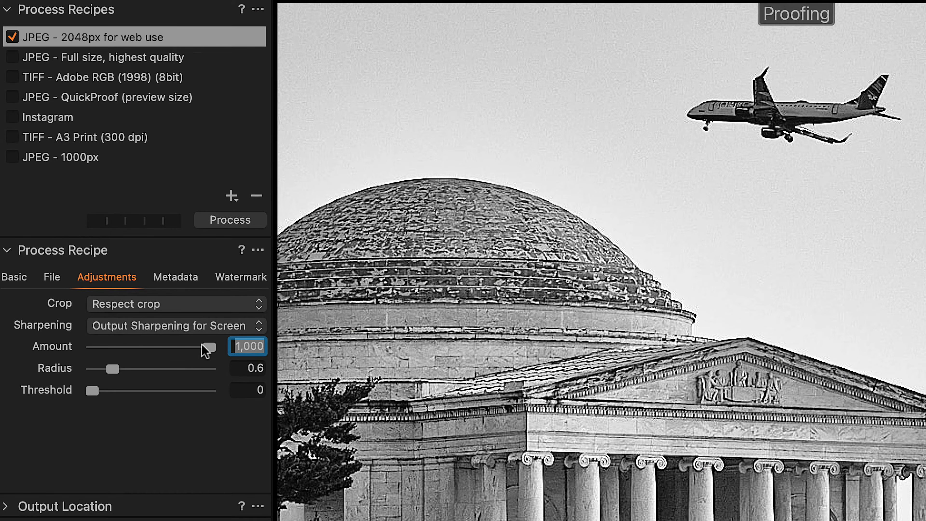
{"action": "left_click_drag", "start_coordinate": [207, 347], "coordinate": [144, 354]}
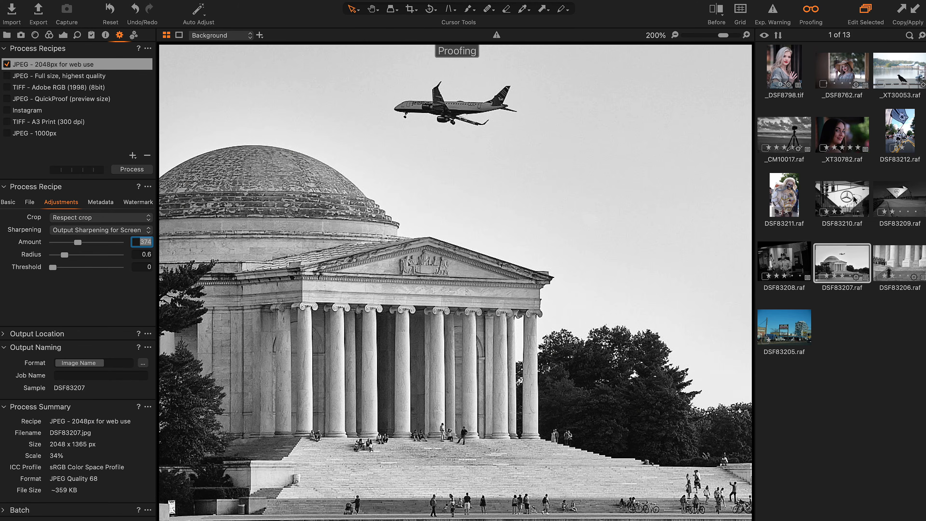
Step: Preview the output sharpening on other photos, from DSF83210.raf to _DSF8762.raf, and turn proofing off
{"action": "left_click", "coordinate": [854, 200]}
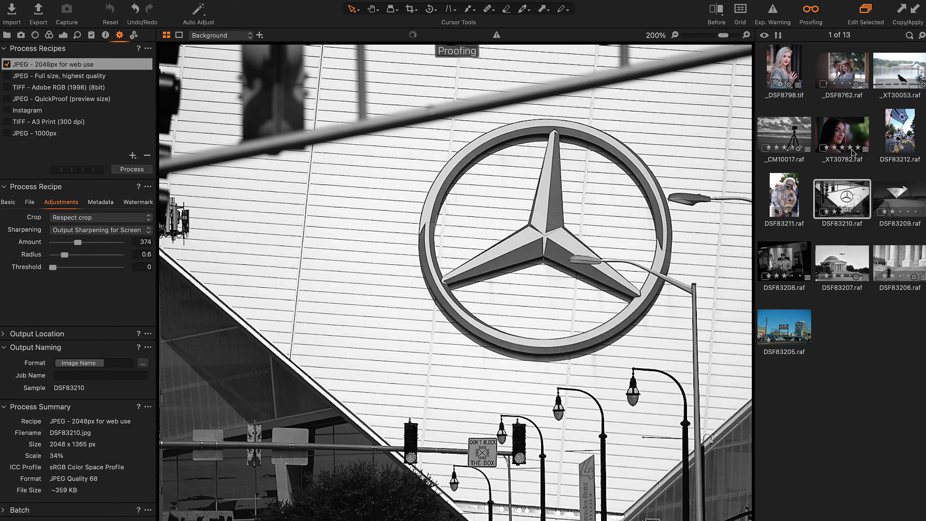
{"action": "left_click", "coordinate": [892, 124]}
{"action": "left_click", "coordinate": [894, 79]}
{"action": "left_click", "coordinate": [847, 76]}
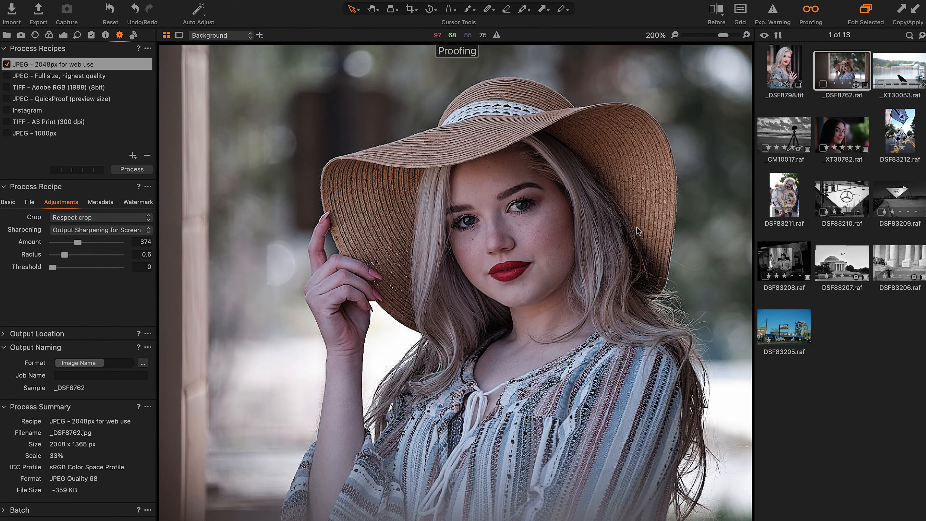
{"action": "left_click", "coordinate": [816, 16]}
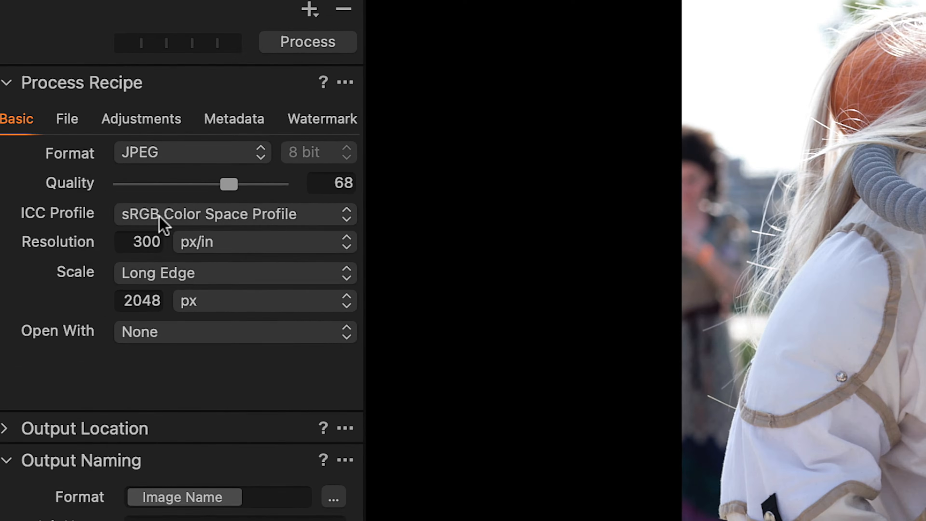
Step: Review the ICC profile choices for the JPEG - 2048px for web use and TIFF - A3 Print (300 dpi) recipes, including the CMYK output profiles
{"action": "left_click", "coordinate": [118, 228]}
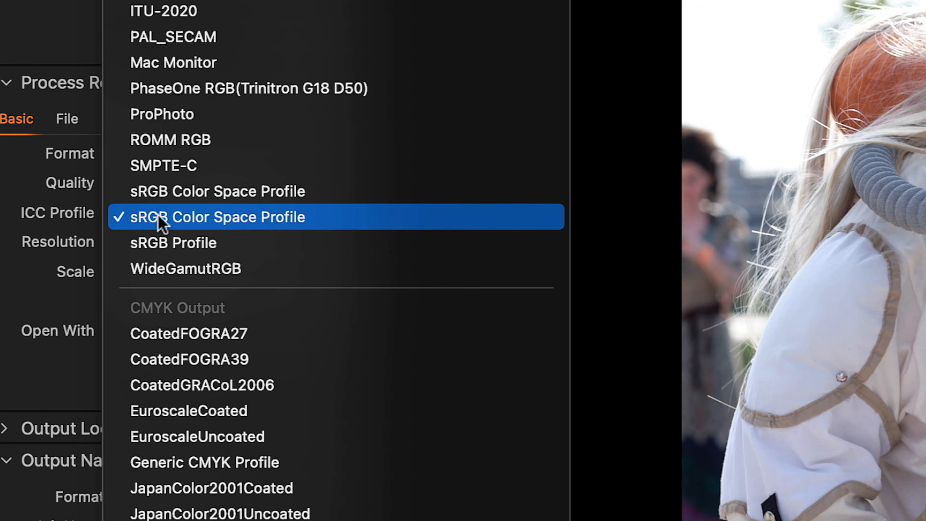
{"action": "left_click", "coordinate": [160, 218]}
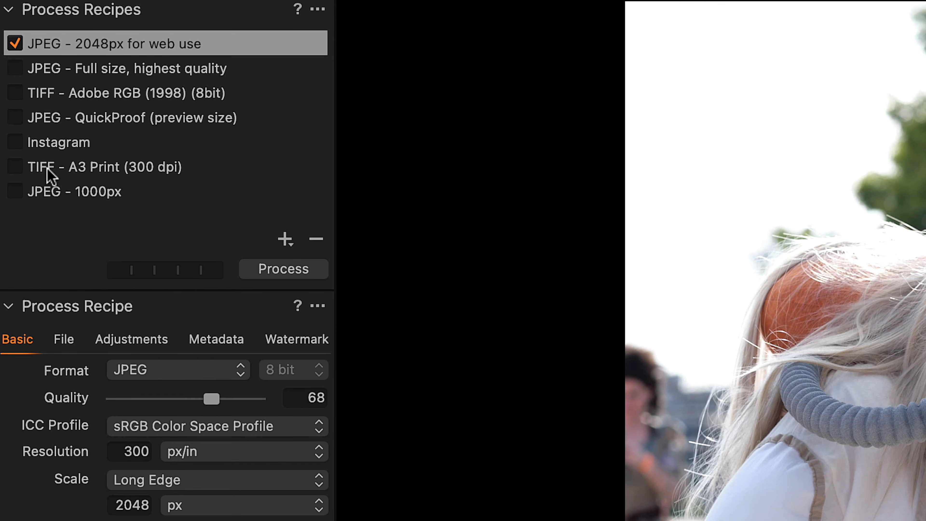
{"action": "left_click", "coordinate": [52, 168]}
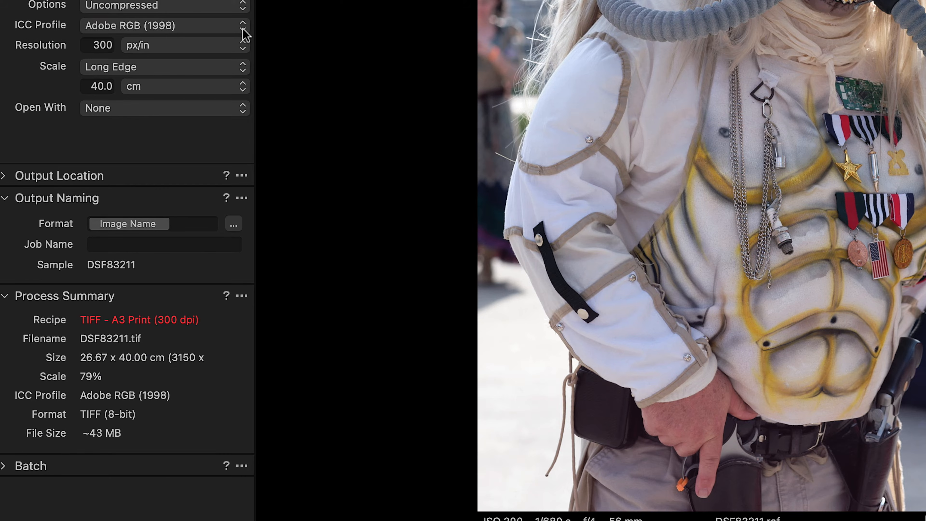
{"action": "left_click", "coordinate": [244, 31]}
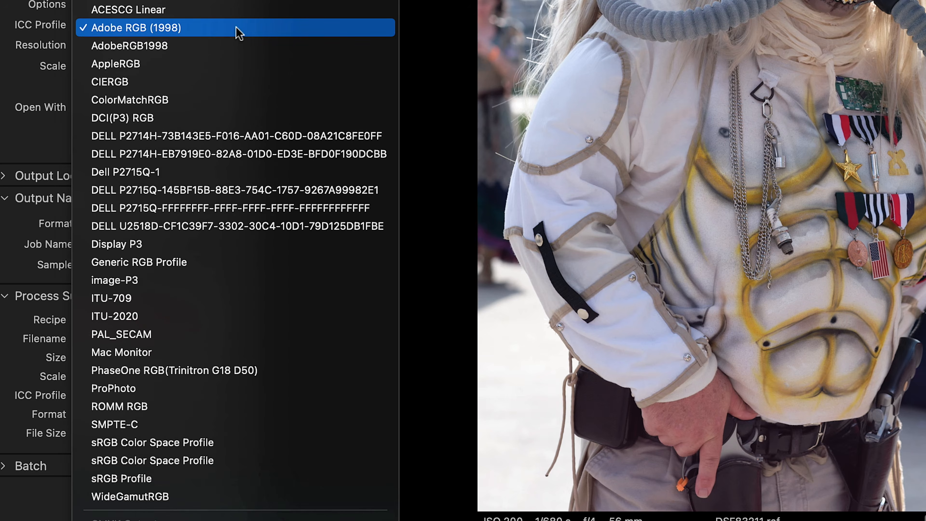
{"action": "scroll", "coordinate": [235, 261], "scroll_direction": "down", "scroll_amount": 5}
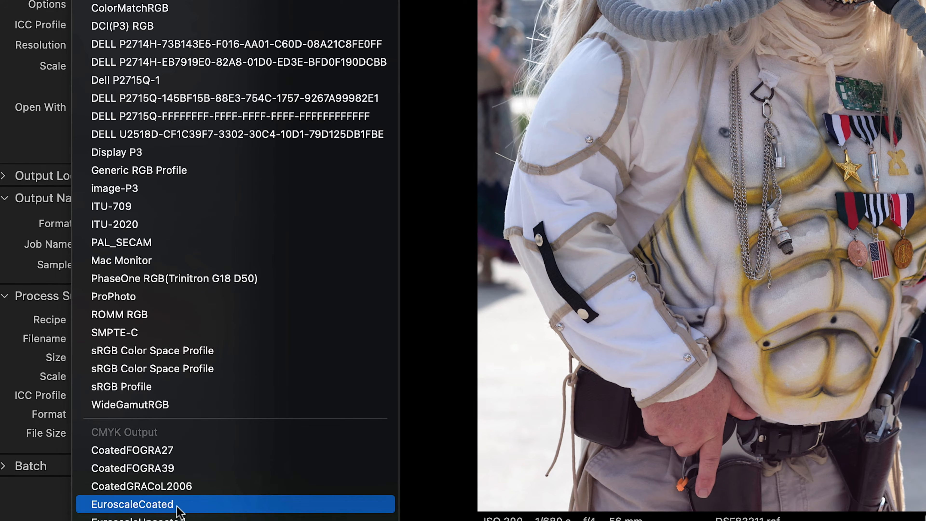
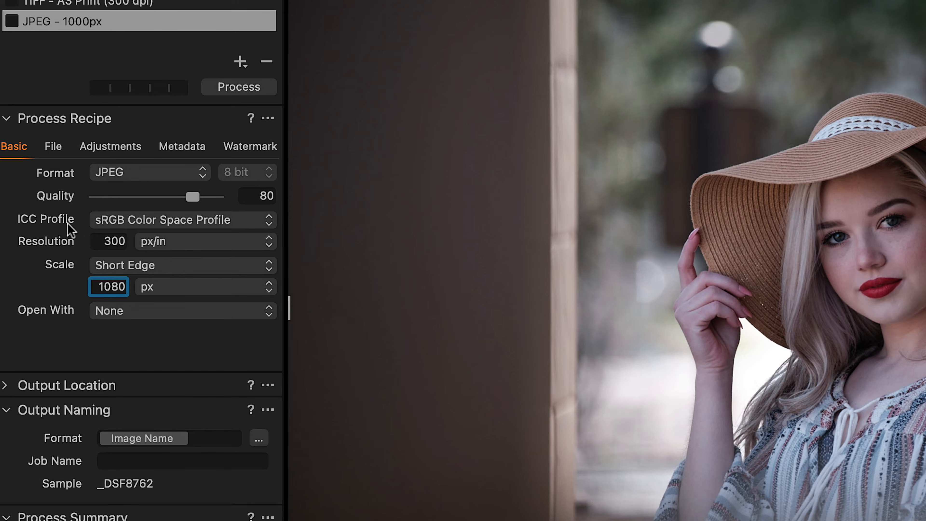
Step: Constrain the crop to the 4x5 aspect ratio and crop _DSF8762.raf around the woman in the hat, 1080 x 1350 px
{"action": "left_click", "coordinate": [117, 222]}
{"action": "left_click", "coordinate": [116, 223]}
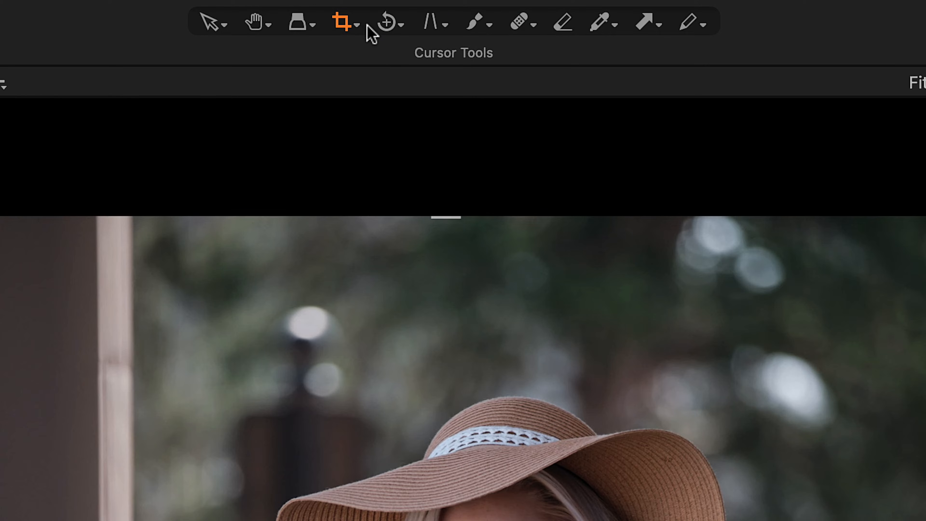
{"action": "left_click", "coordinate": [357, 24]}
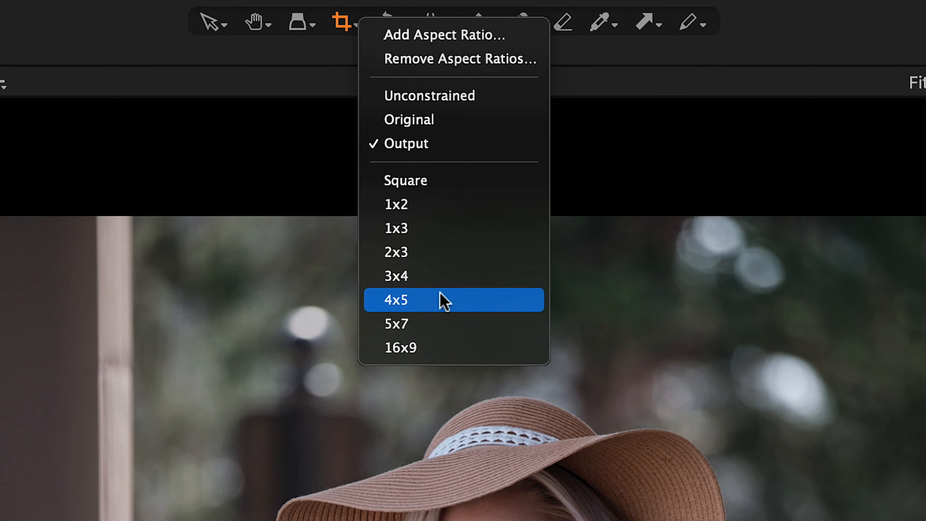
{"action": "left_click", "coordinate": [442, 302]}
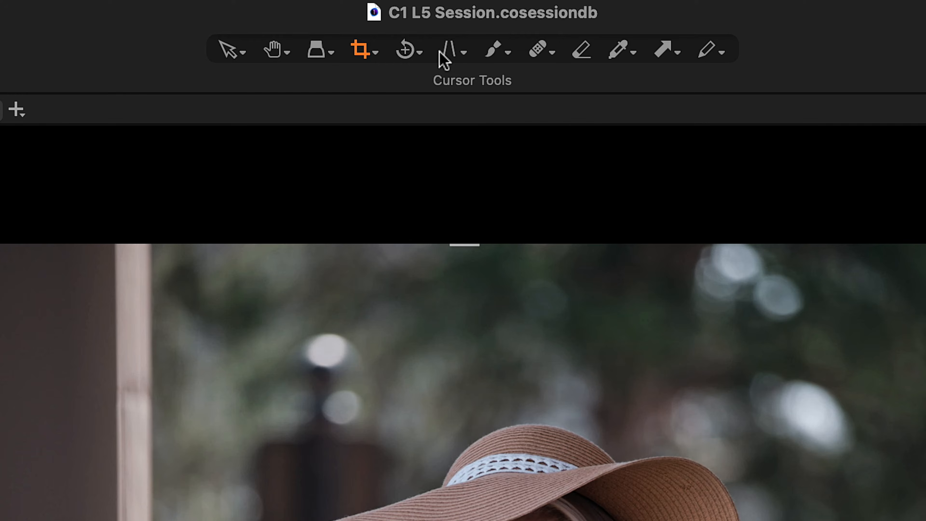
{"action": "left_click", "coordinate": [376, 54]}
{"action": "left_click", "coordinate": [432, 334]}
{"action": "left_click_drag", "start_coordinate": [233, 332], "coordinate": [925, 520]}
{"action": "left_click_drag", "start_coordinate": [548, 377], "coordinate": [541, 419]}
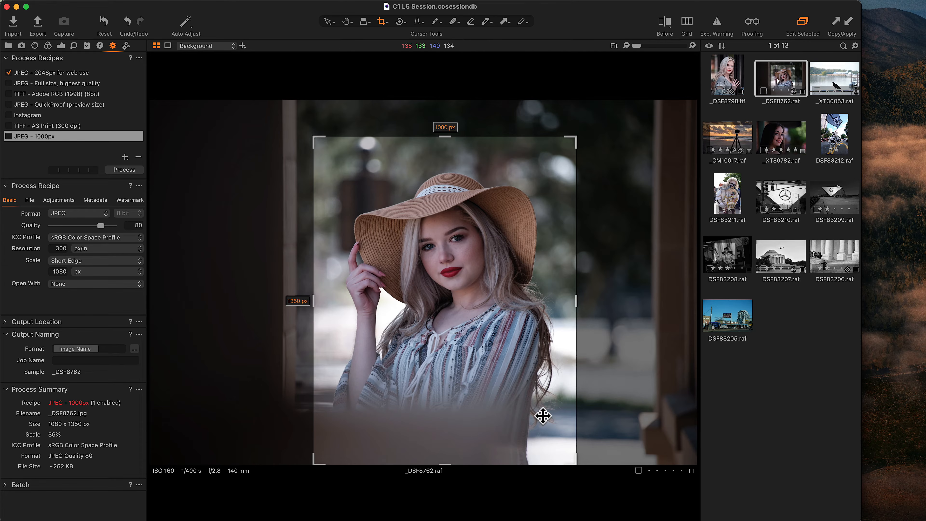
Step: Enable the JPEG - 1000px recipe and process the cropped portrait _DSF8762.raf
{"action": "left_click", "coordinate": [124, 170]}
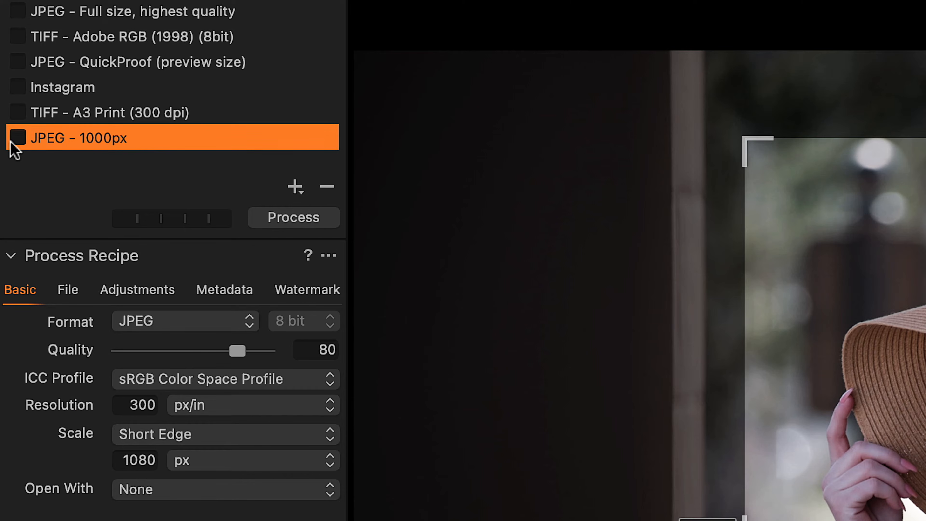
{"action": "left_click", "coordinate": [17, 138]}
{"action": "key", "text": "super+d"}
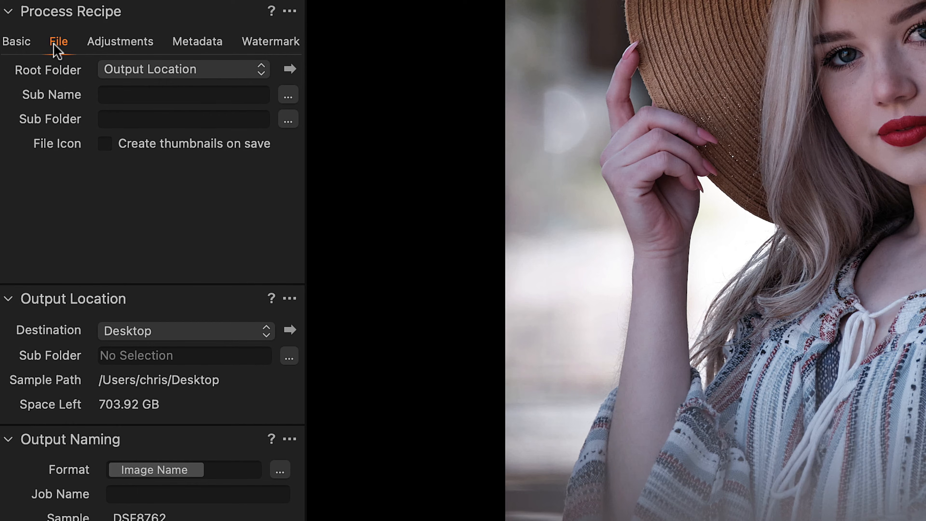
Step: Choose the CLIENTS folder inside Photography as the Output Location destination
{"action": "left_click", "coordinate": [152, 77]}
{"action": "left_click", "coordinate": [152, 75]}
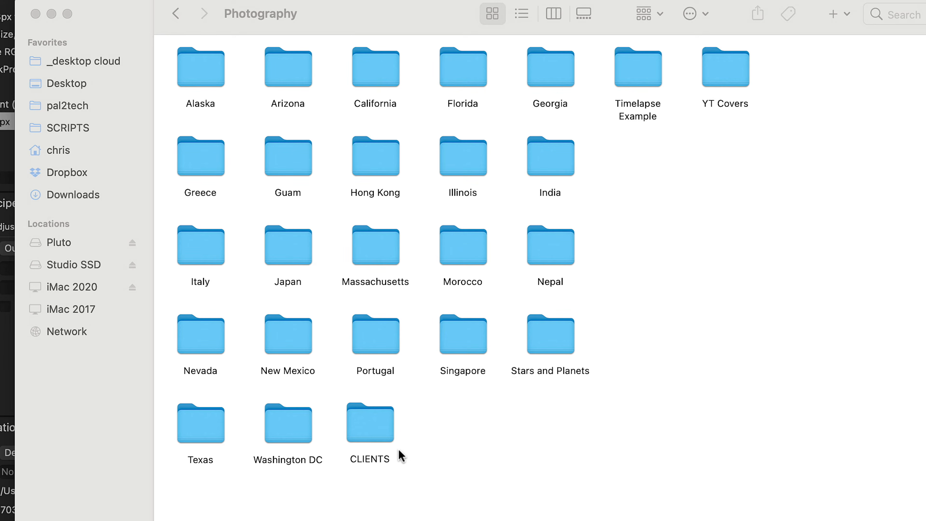
{"action": "double_click", "coordinate": [369, 428]}
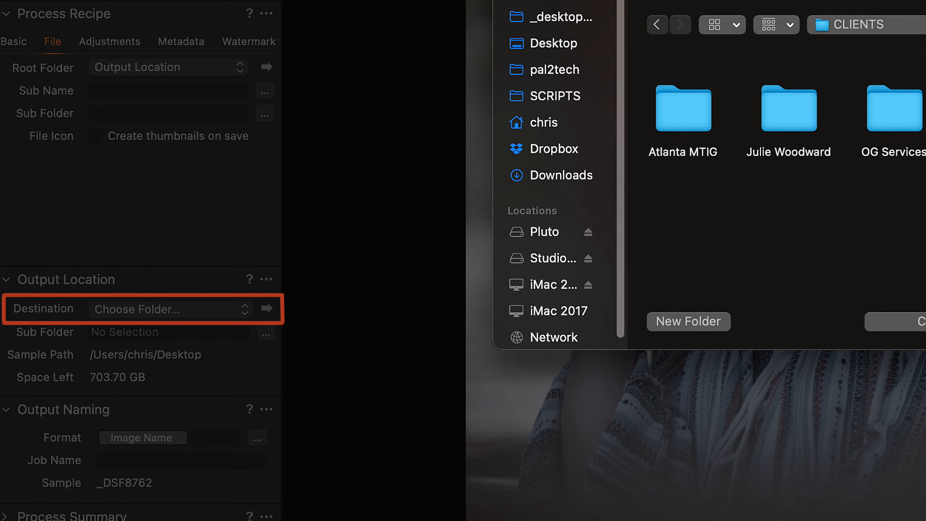
{"action": "key", "text": "Return"}
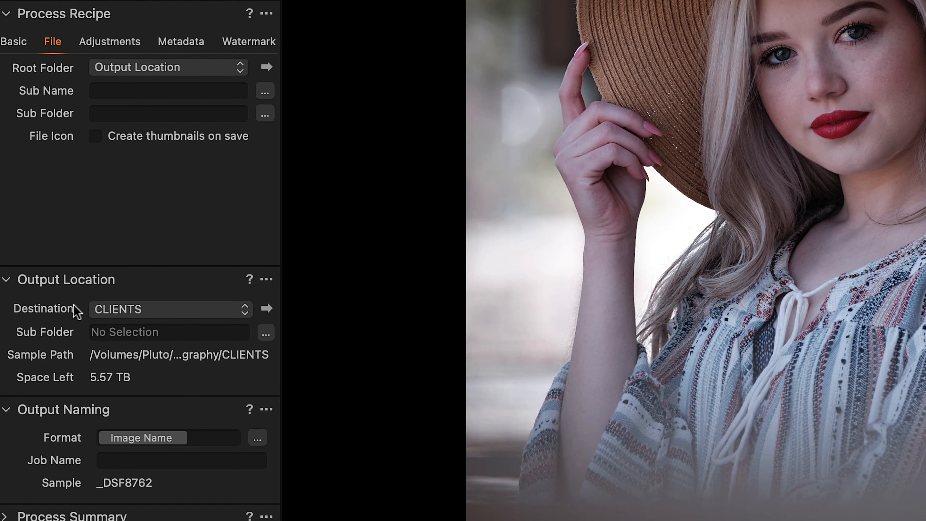
Step: Collapse the Output Location, Output Naming and Process Summary tools
{"action": "left_click", "coordinate": [14, 288]}
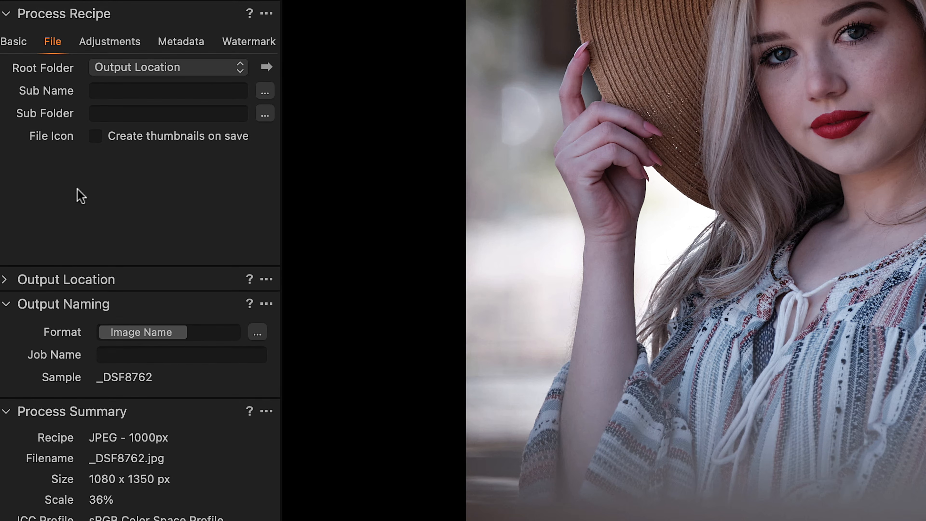
{"action": "left_click", "coordinate": [7, 305]}
{"action": "left_click", "coordinate": [5, 329]}
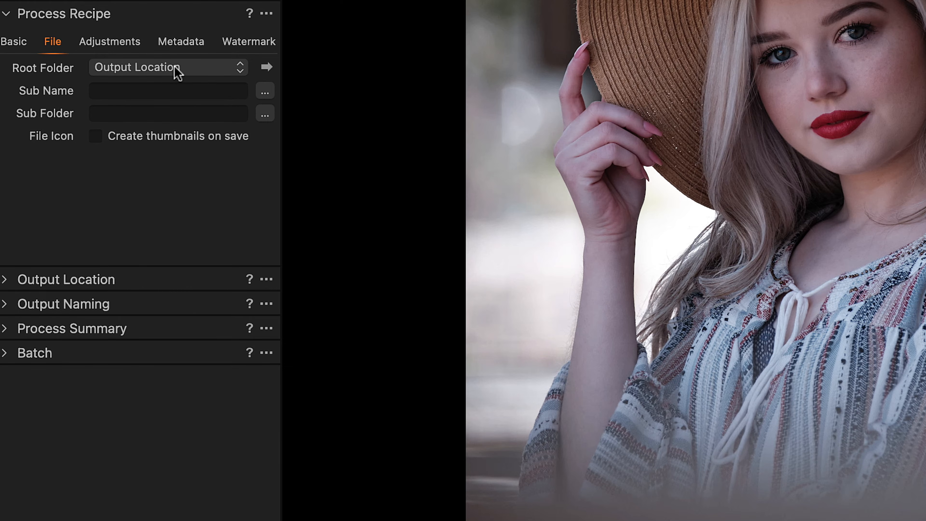
{"action": "left_click", "coordinate": [7, 281]}
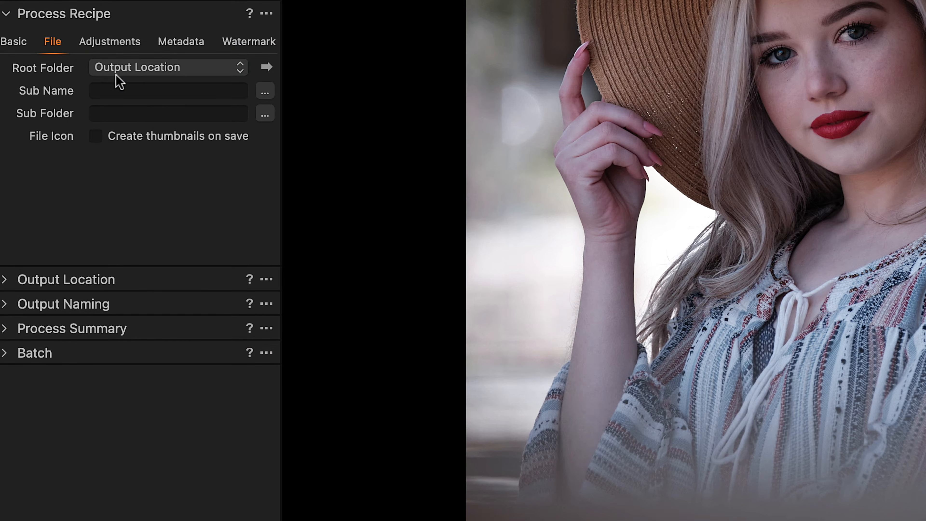
Step: Set the Instagram recipe's root folder to the Desktop folder
{"action": "left_click", "coordinate": [121, 71]}
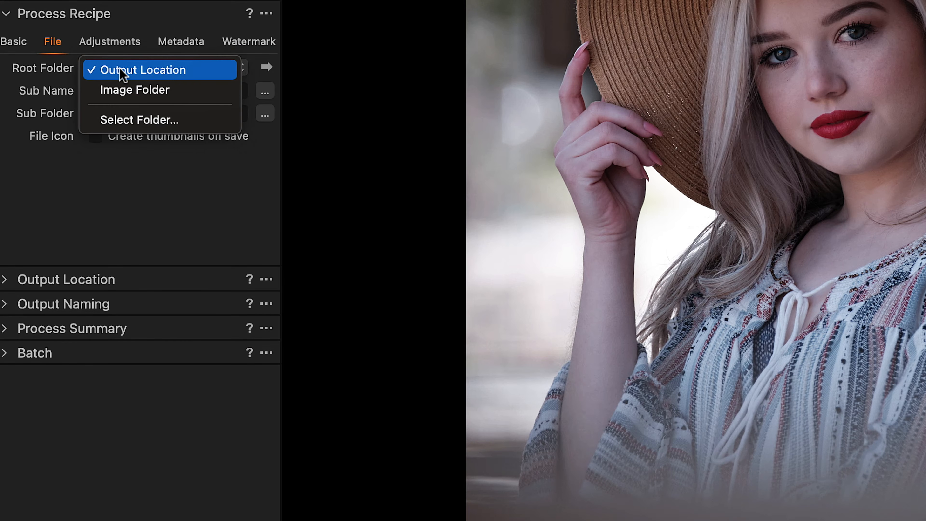
{"action": "left_click", "coordinate": [145, 121]}
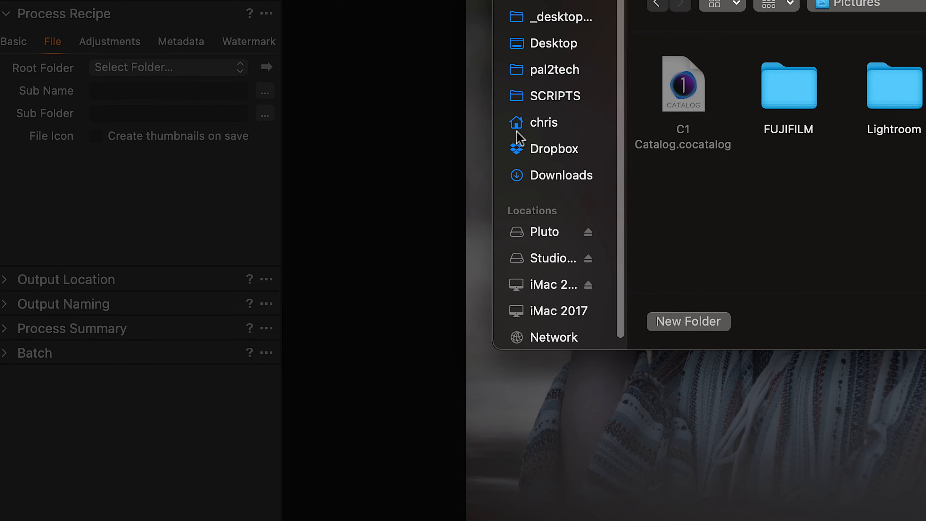
{"action": "left_click", "coordinate": [541, 51]}
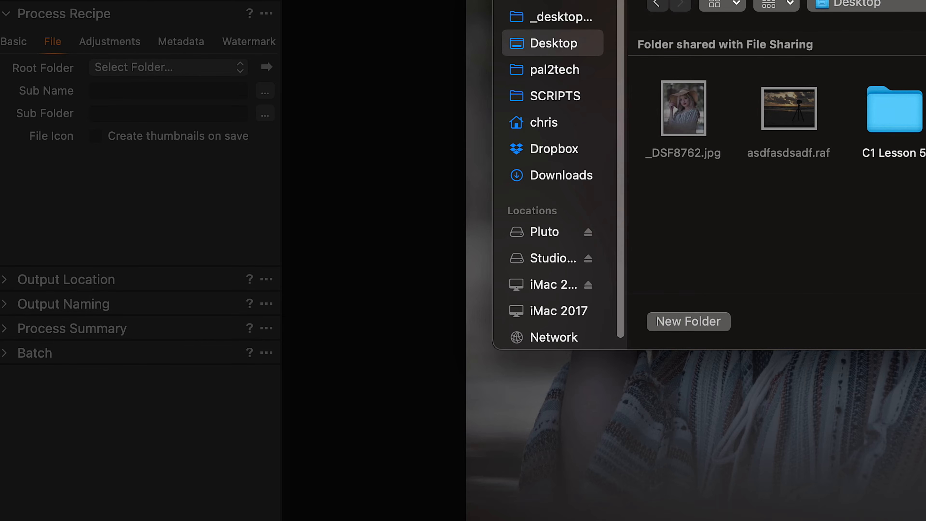
{"action": "key", "text": "Return"}
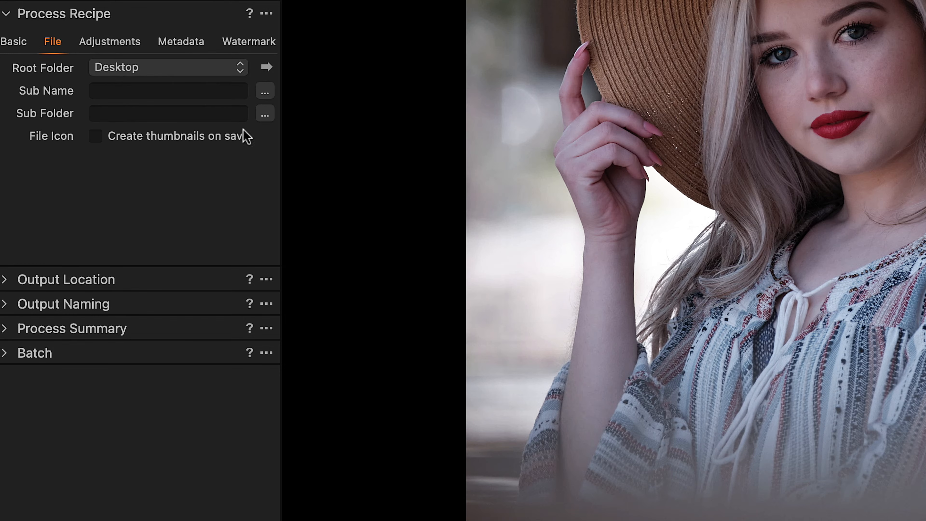
Step: Expand Output Location to review its destination choices and reveal the output folder in Finder
{"action": "left_click", "coordinate": [117, 279]}
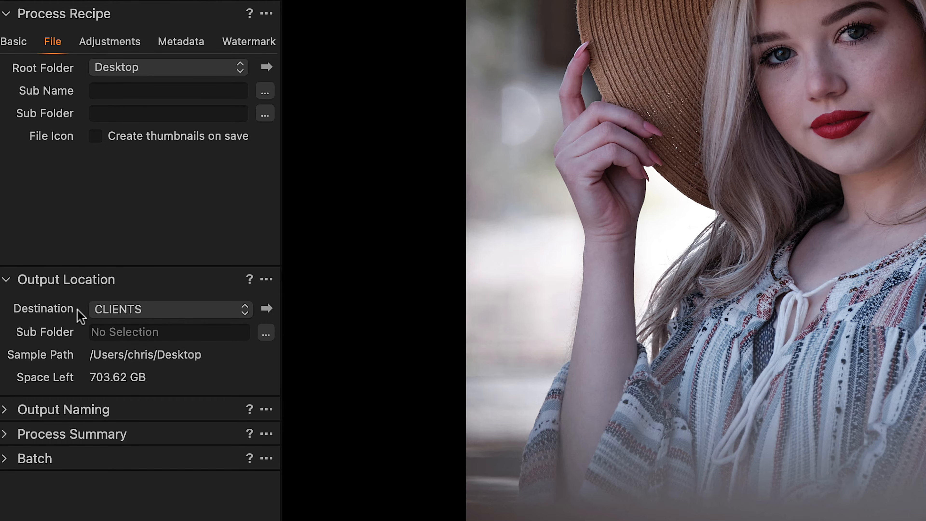
{"action": "left_click", "coordinate": [141, 310]}
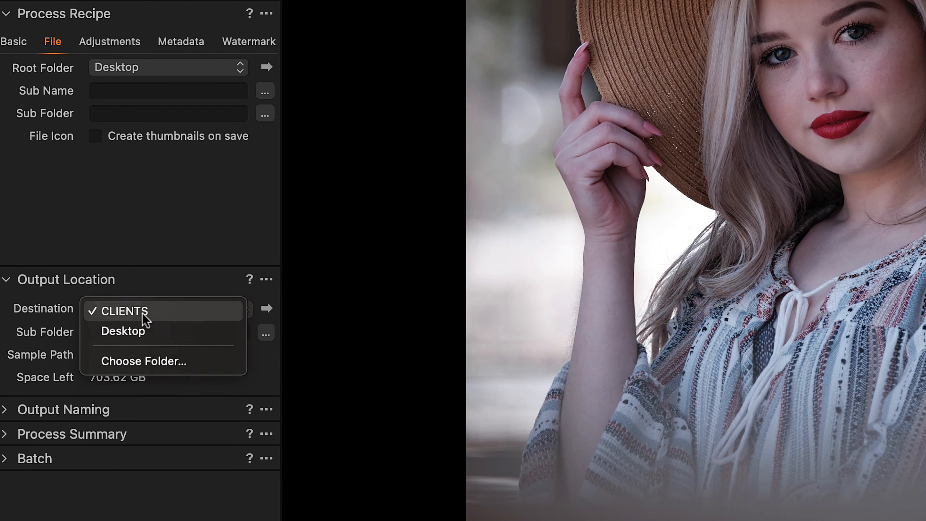
{"action": "left_click", "coordinate": [115, 239]}
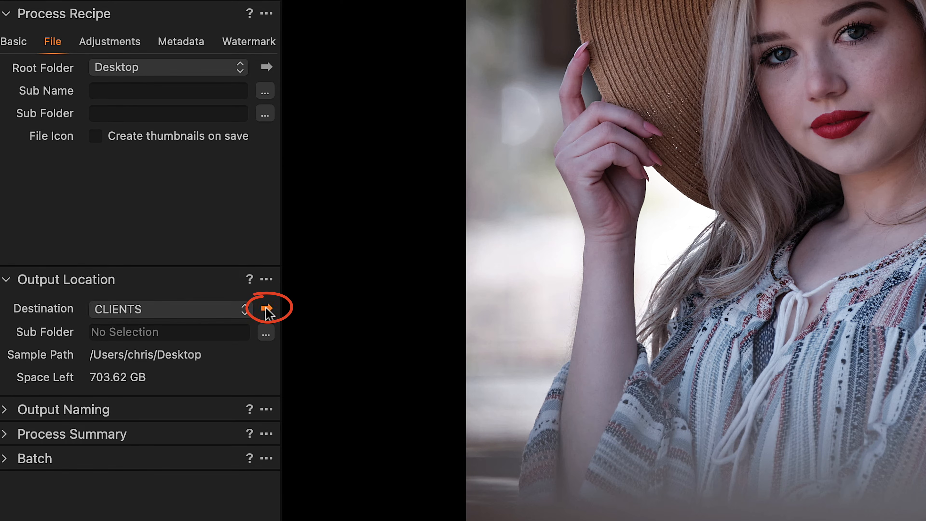
{"action": "left_click", "coordinate": [267, 309]}
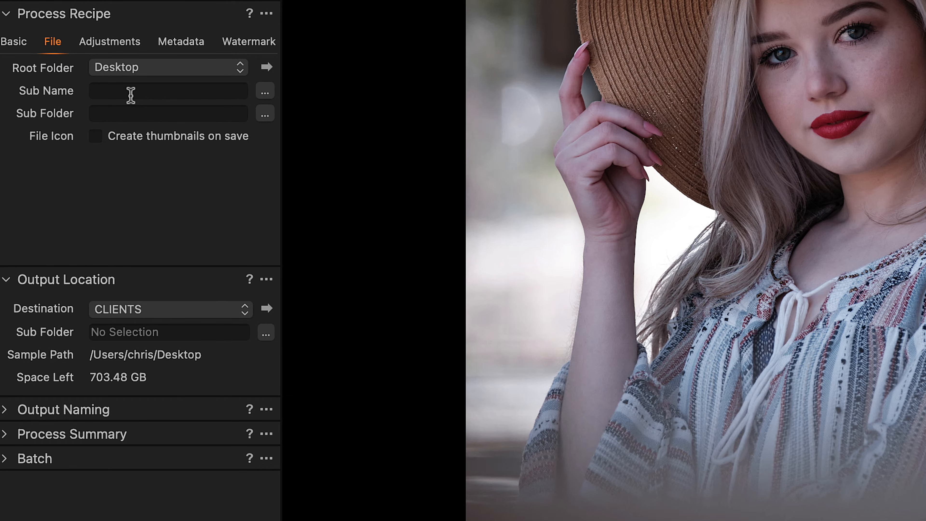
Step: Set the recipe's sub folder to Instagram and check the exported Instagram folder on the desktop
{"action": "type", "text": "Instagram"}
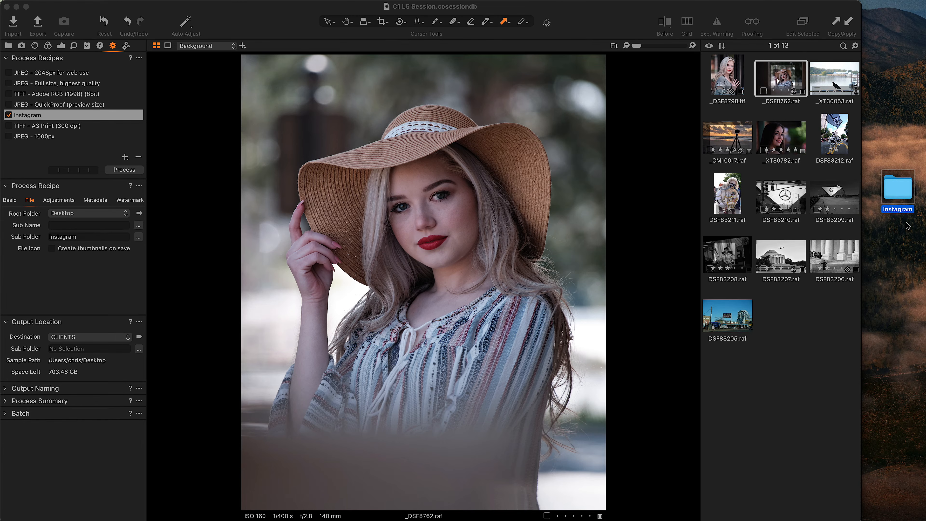
{"action": "left_click", "coordinate": [918, 234]}
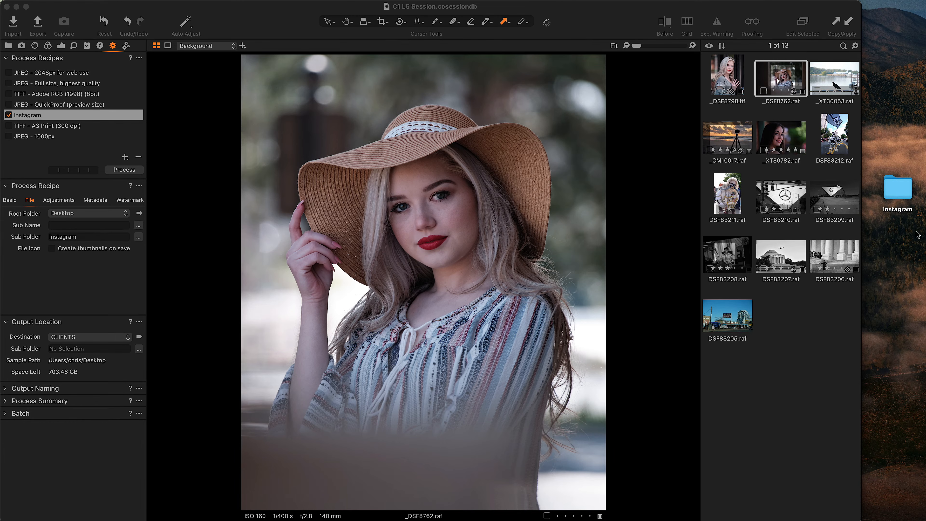
{"action": "double_click", "coordinate": [899, 187]}
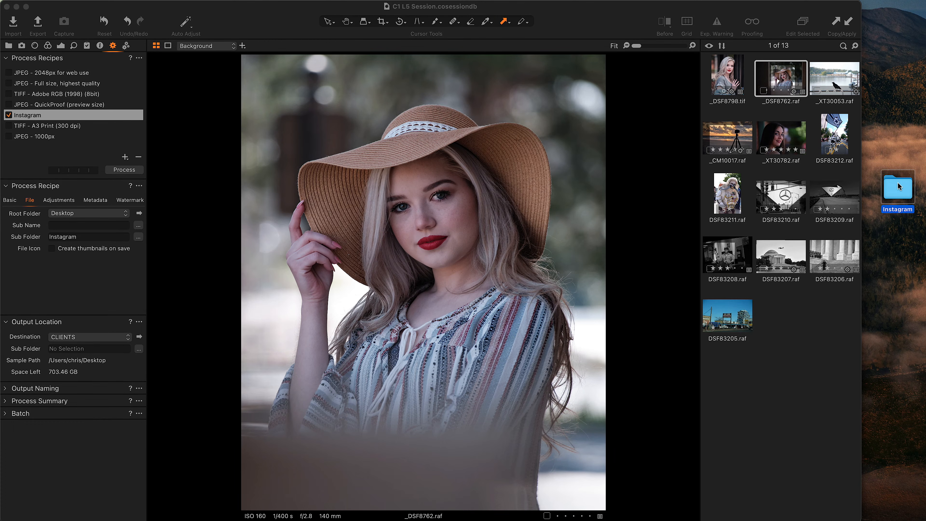
{"action": "left_click", "coordinate": [192, 144]}
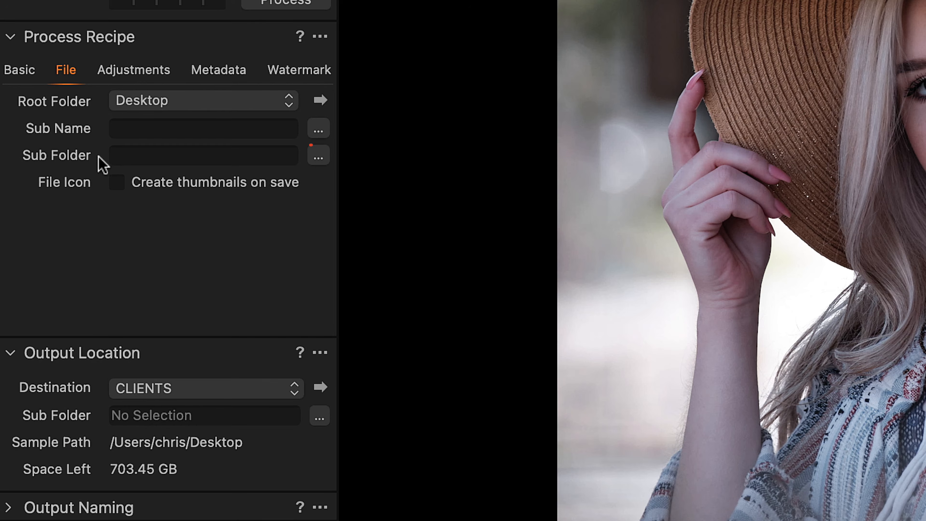
Step: Add the Recipe Name token from the token list to the recipe's sub folder format
{"action": "left_click", "coordinate": [318, 161]}
{"action": "left_click_drag", "start_coordinate": [709, 241], "coordinate": [707, 476]}
{"action": "left_click_drag", "start_coordinate": [427, 394], "coordinate": [439, 72]}
{"action": "left_click", "coordinate": [507, 75]}
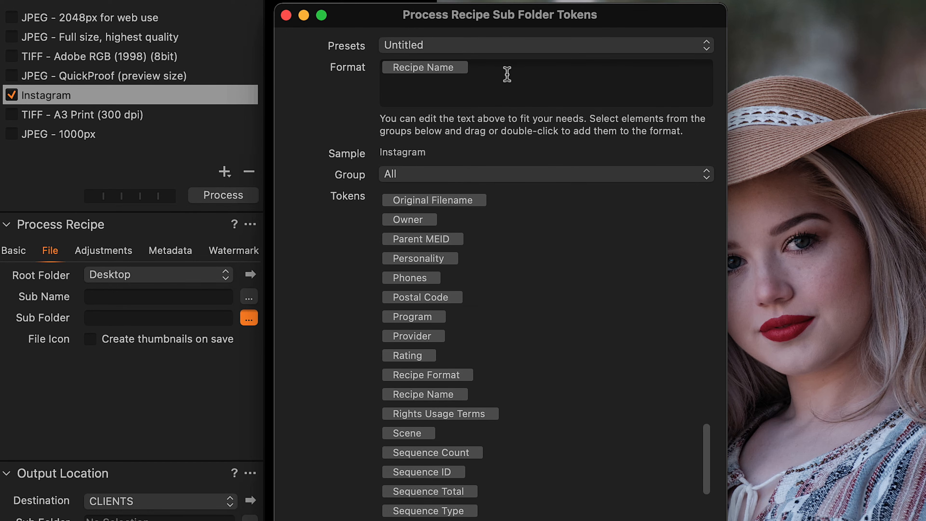
Step: Clear the sub folder format, re-enter the Recipe Name token from its autocomplete suggestion, and apply it
{"action": "key", "text": "BackSpace"}
{"action": "type", "text": "re"}
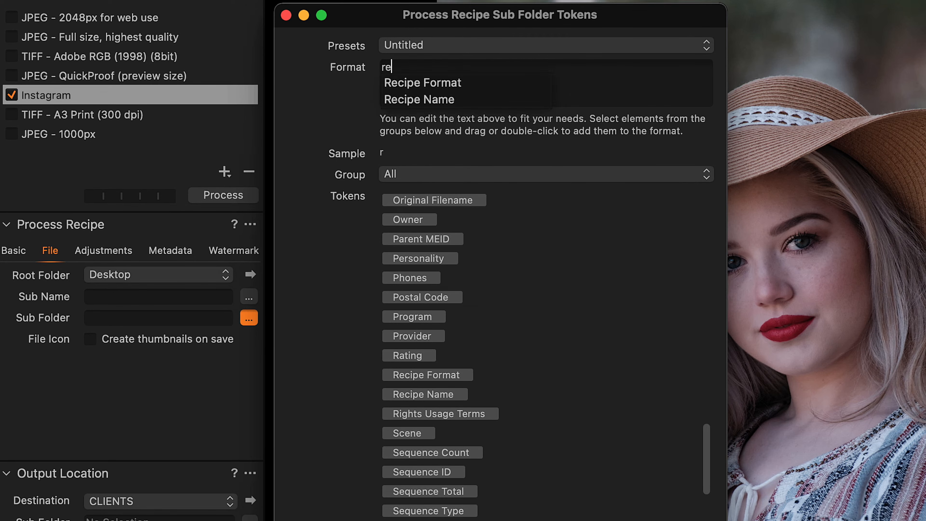
{"action": "type", "text": "c"}
{"action": "left_click", "coordinate": [433, 103]}
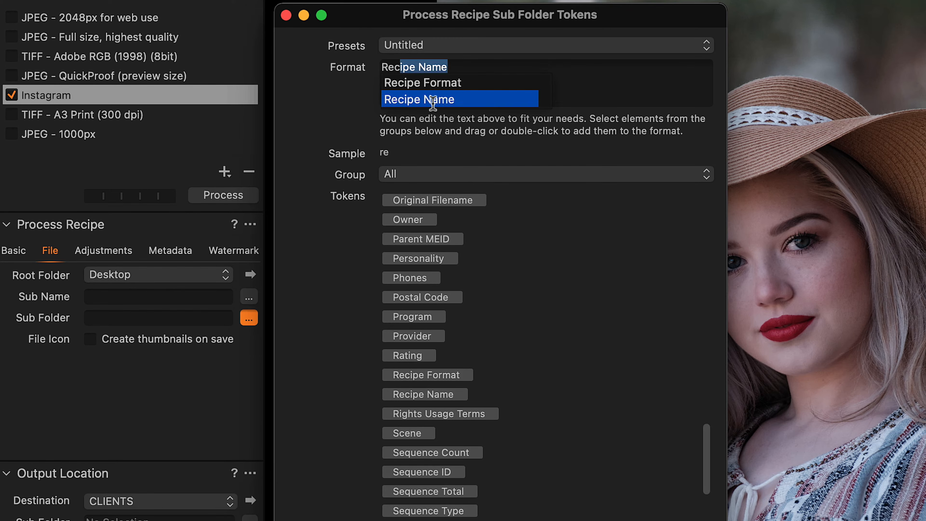
{"action": "key", "text": "Return"}
{"action": "key", "text": "Return"}
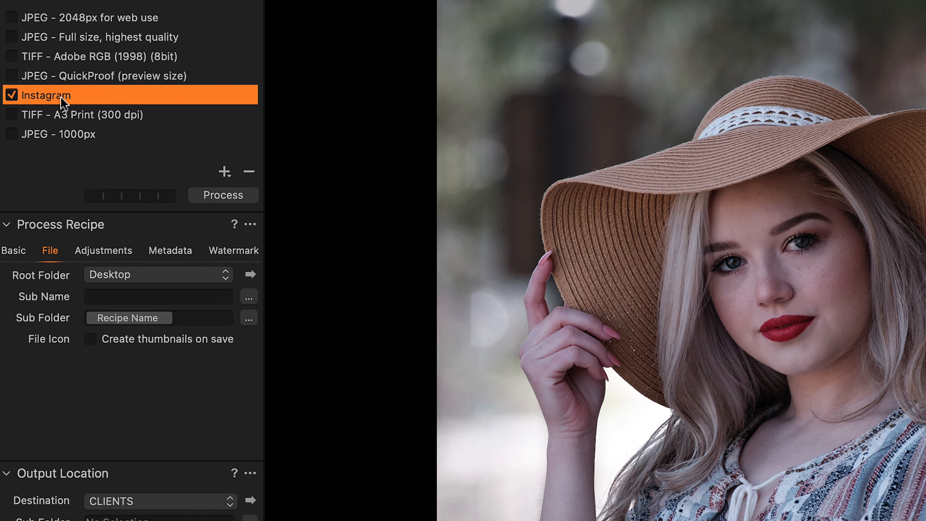
Step: Rename the Instagram recipe to Instagram Is Awesome and open its exported folder on the desktop
{"action": "left_click", "coordinate": [67, 96]}
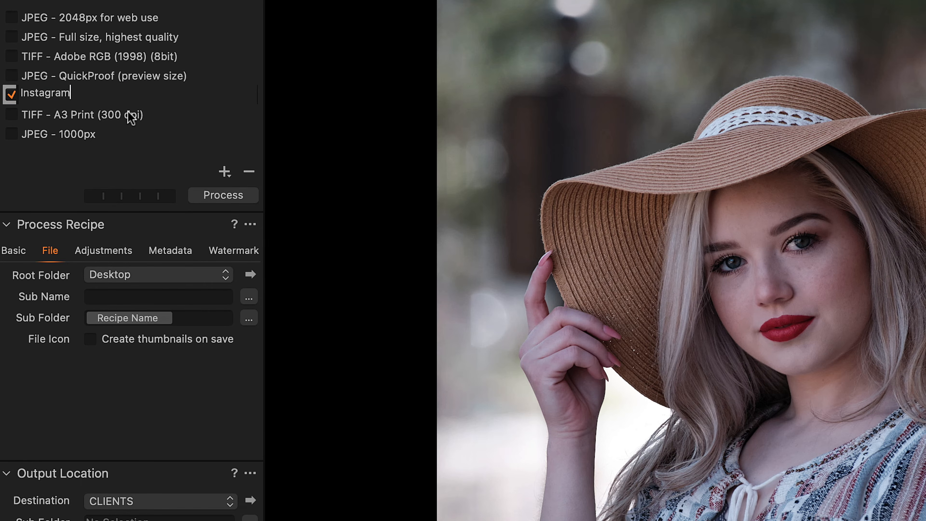
{"action": "type", "text": "Is Awesome"}
{"action": "left_click", "coordinate": [114, 114]}
{"action": "left_click", "coordinate": [114, 93]}
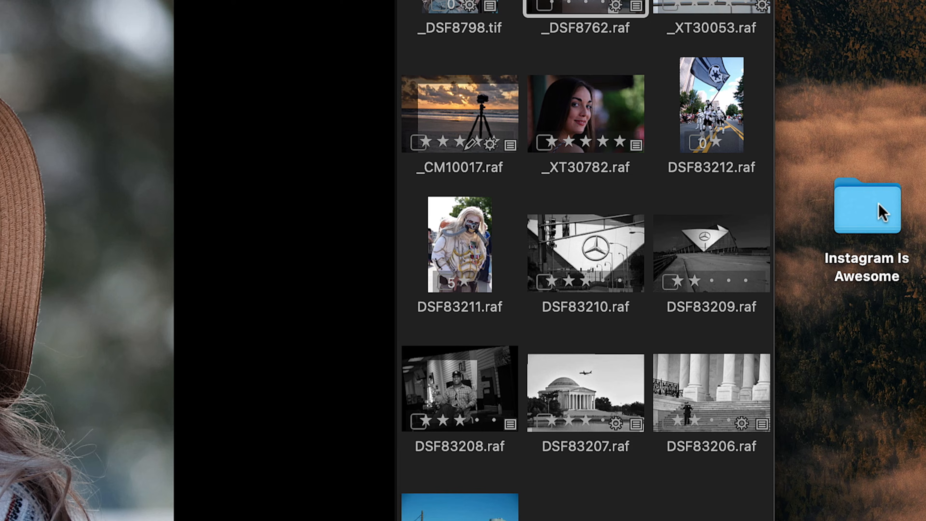
{"action": "double_click", "coordinate": [881, 212]}
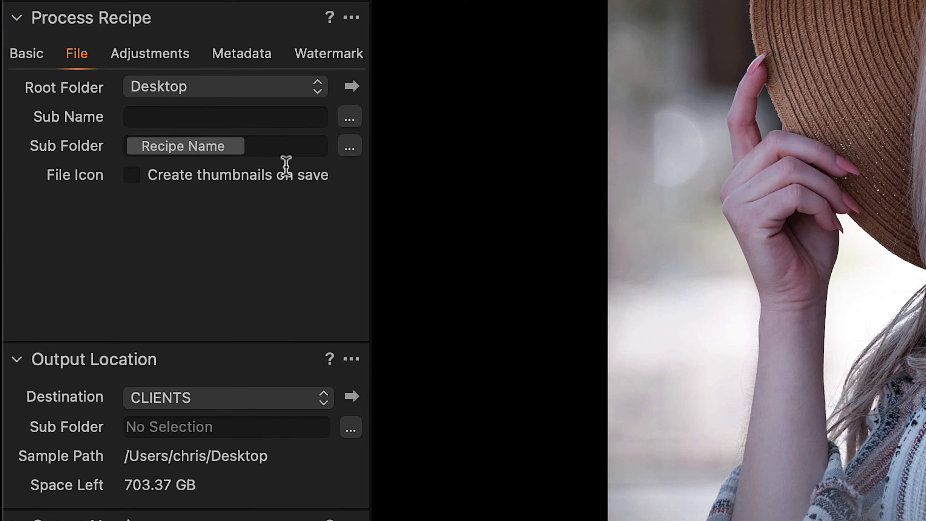
Step: Replace the recipe's sub folder with the Rating token followed by the word Stars, and process _DSF8762.raf
{"action": "left_click", "coordinate": [280, 148]}
{"action": "key", "text": "BackSpace"}
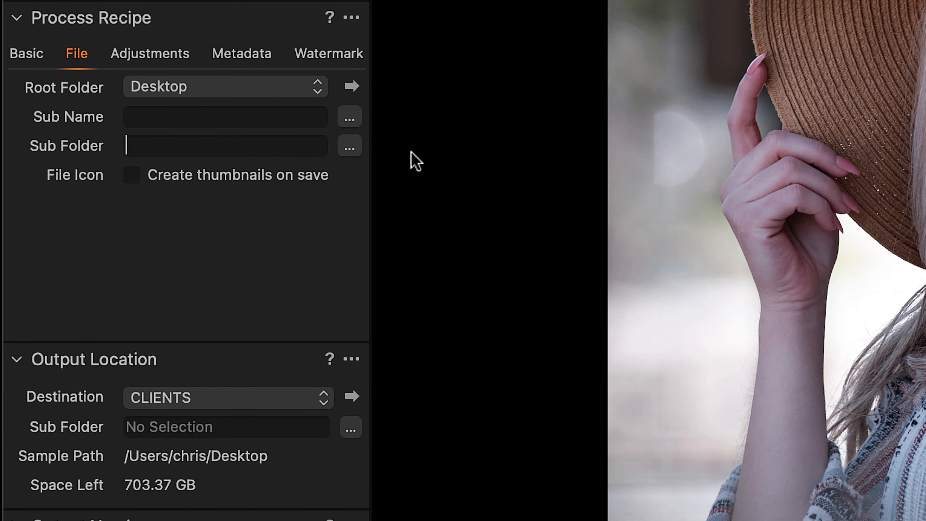
{"action": "left_click", "coordinate": [349, 150]}
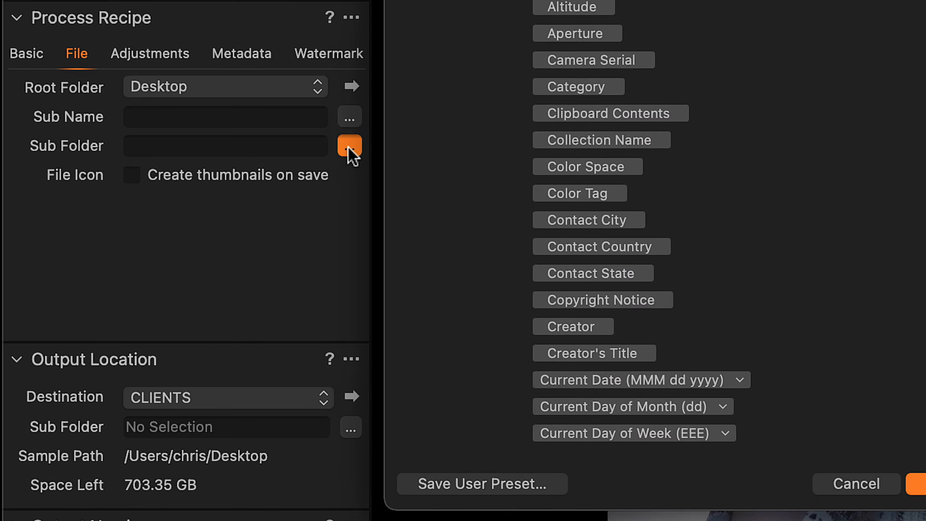
{"action": "type", "text": "rat"}
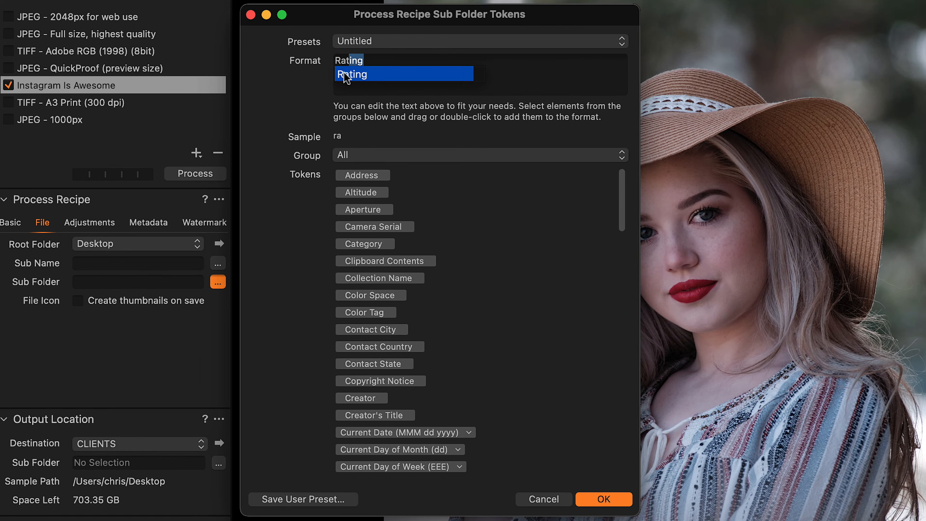
{"action": "left_click", "coordinate": [607, 502]}
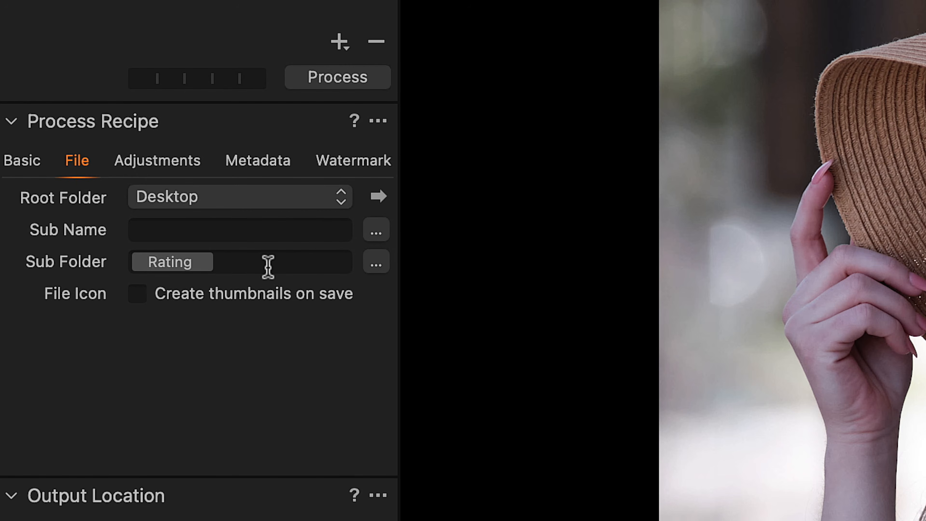
{"action": "type", "text": "Stars"}
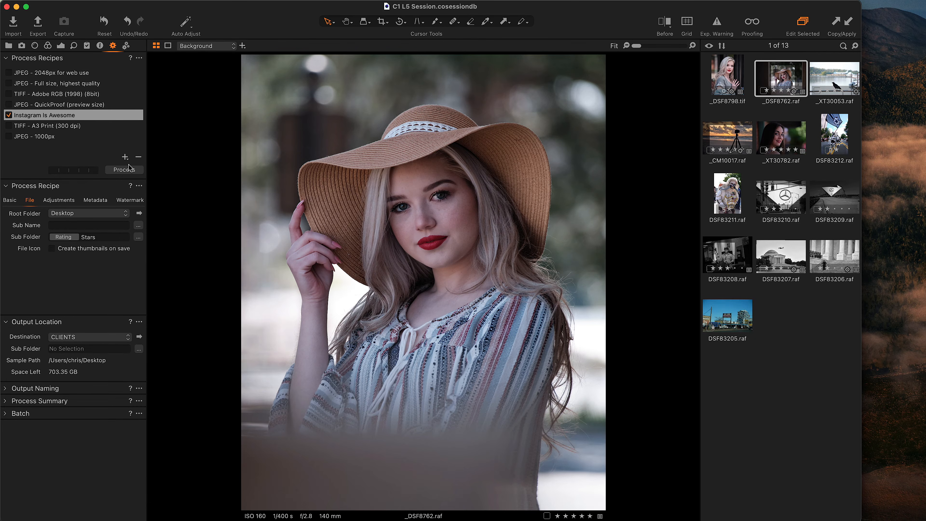
{"action": "left_click", "coordinate": [126, 170]}
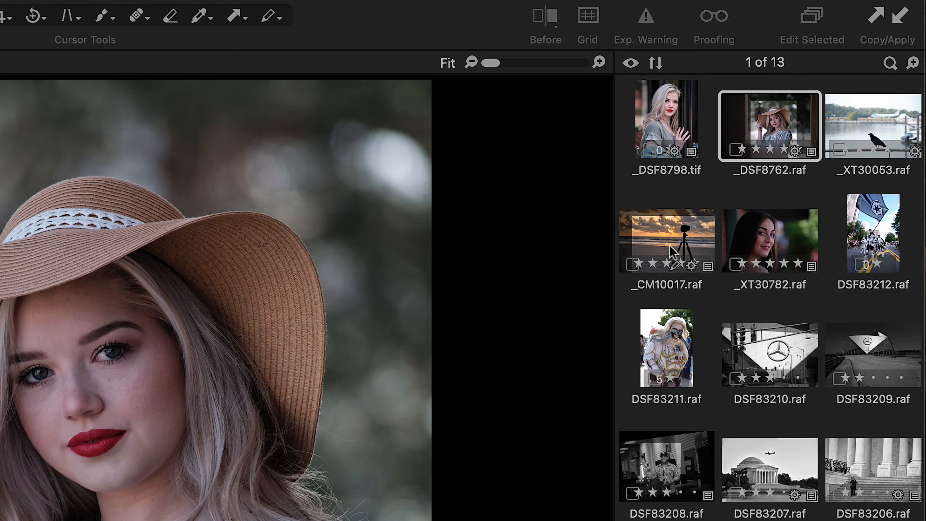
Step: Browse several rated photos, select all 13 from _DSF8798.tif to DSF83205.raf, and highlight the sub folder's Rating token
{"action": "left_click", "coordinate": [672, 251]}
{"action": "left_click", "coordinate": [786, 262]}
{"action": "left_click", "coordinate": [891, 374]}
{"action": "left_click", "coordinate": [771, 355]}
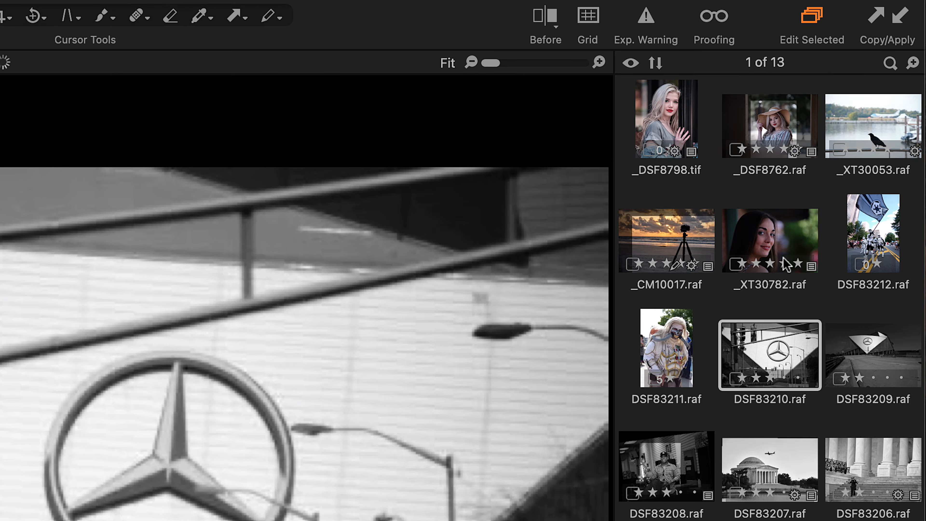
{"action": "left_click", "coordinate": [786, 261]}
{"action": "left_click", "coordinate": [660, 122]}
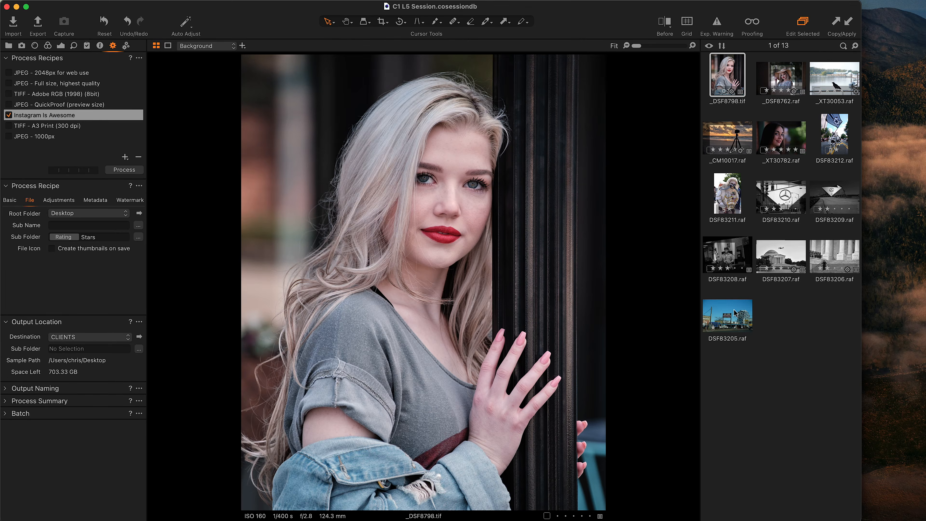
{"action": "left_click", "coordinate": [734, 314], "text": "shift"}
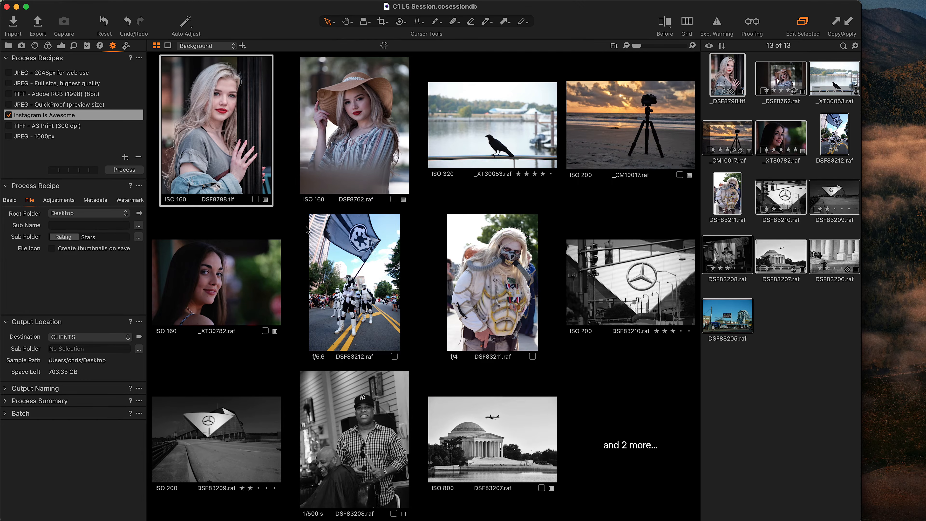
{"action": "left_click", "coordinate": [50, 239]}
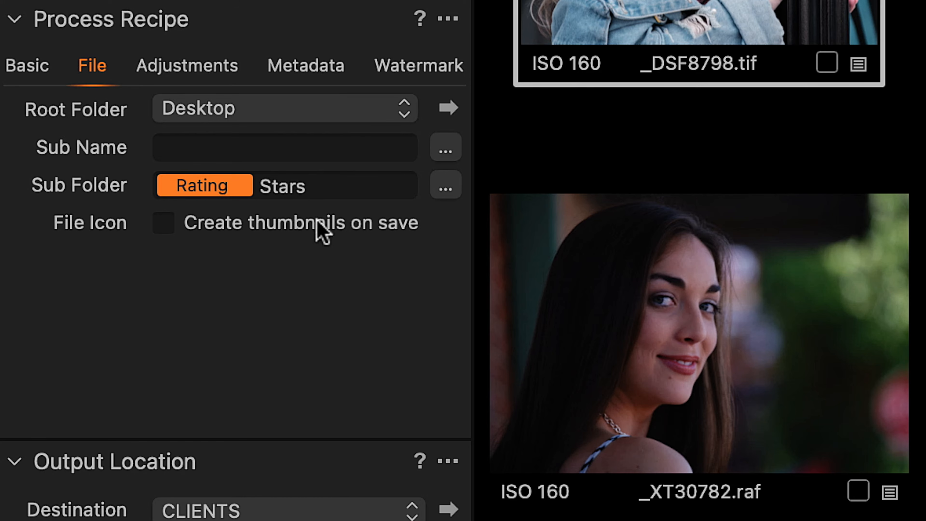
Step: Insert the text My Folder/ in front of the Rating token in the recipe's sub folder format
{"action": "key", "text": "Left"}
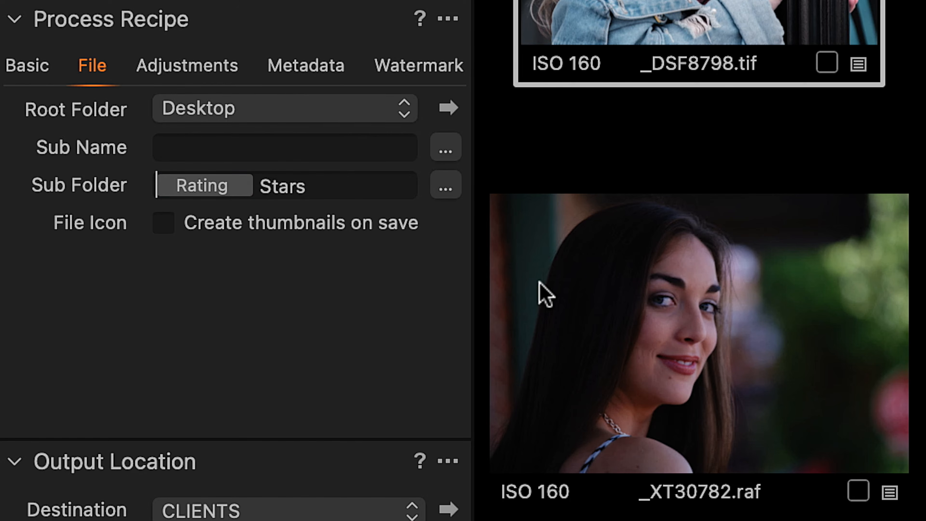
{"action": "type", "text": "My Folder"}
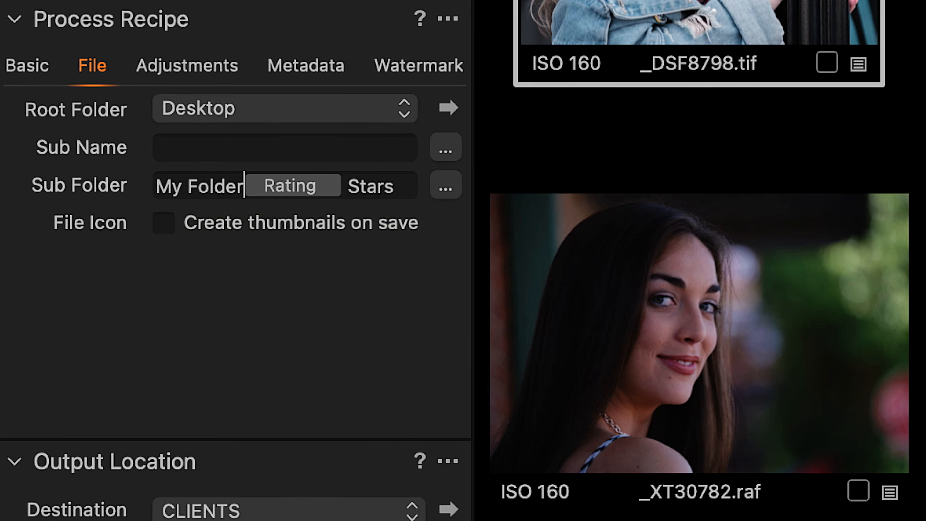
{"action": "type", "text": "/"}
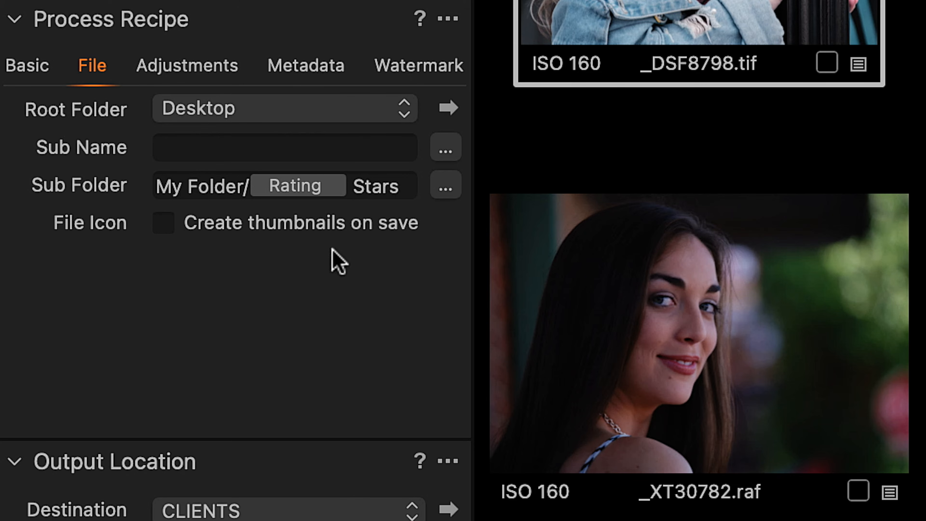
{"action": "left_click", "coordinate": [176, 186]}
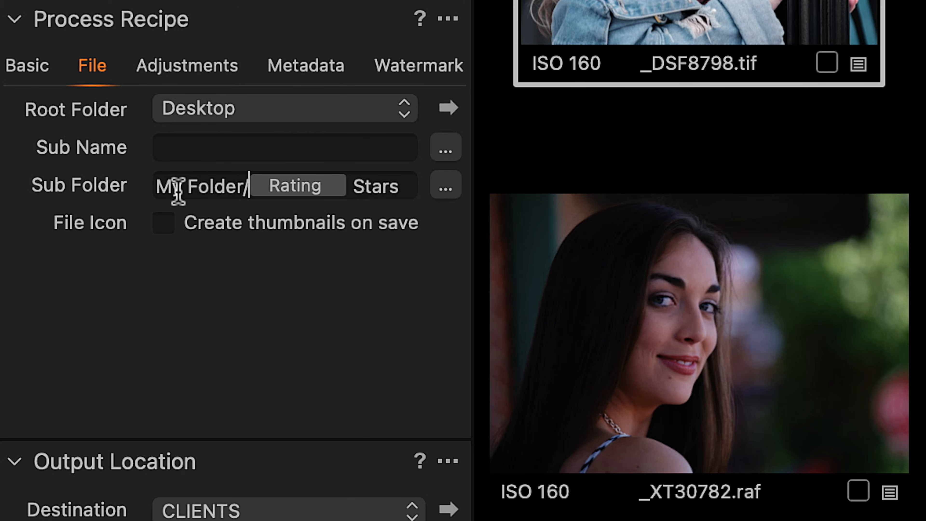
{"action": "left_click", "coordinate": [381, 195]}
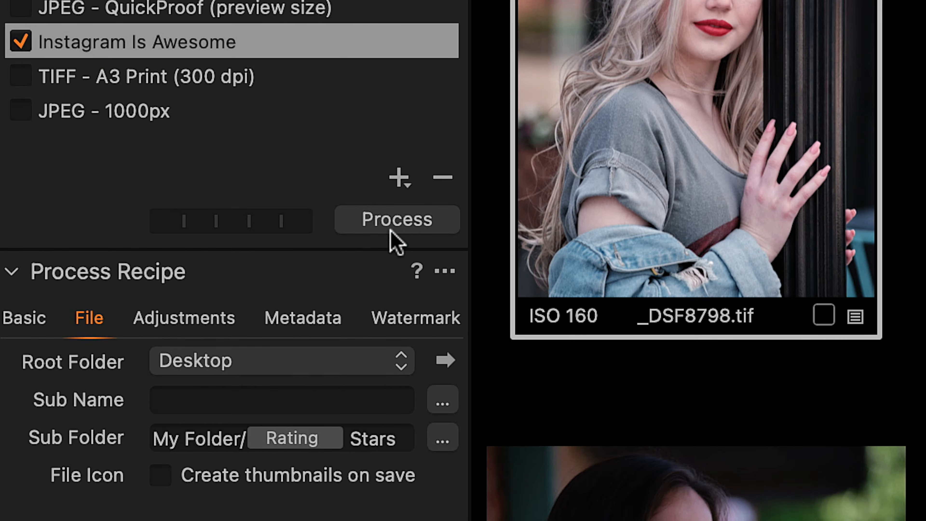
Step: Process the 13 selected photos with the Instagram Is Awesome recipe and view the batch queue
{"action": "left_click", "coordinate": [389, 220]}
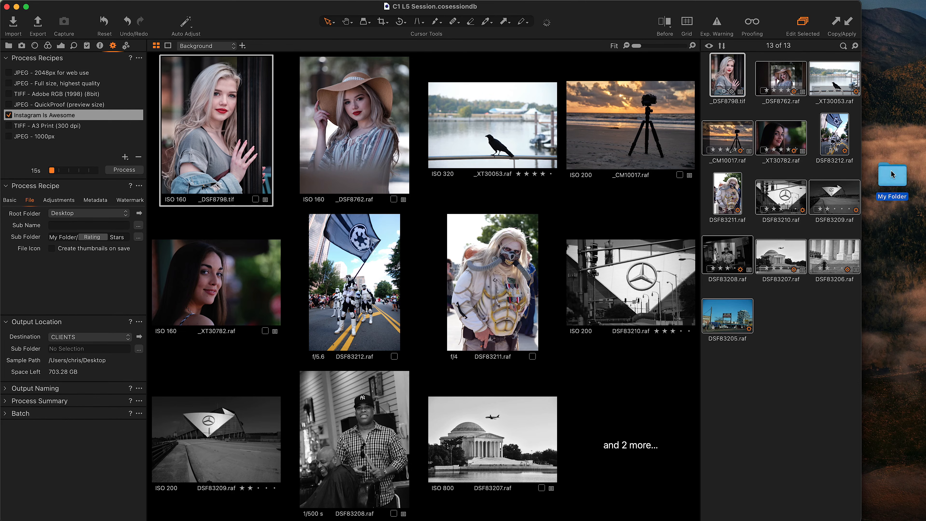
{"action": "left_click", "coordinate": [891, 176]}
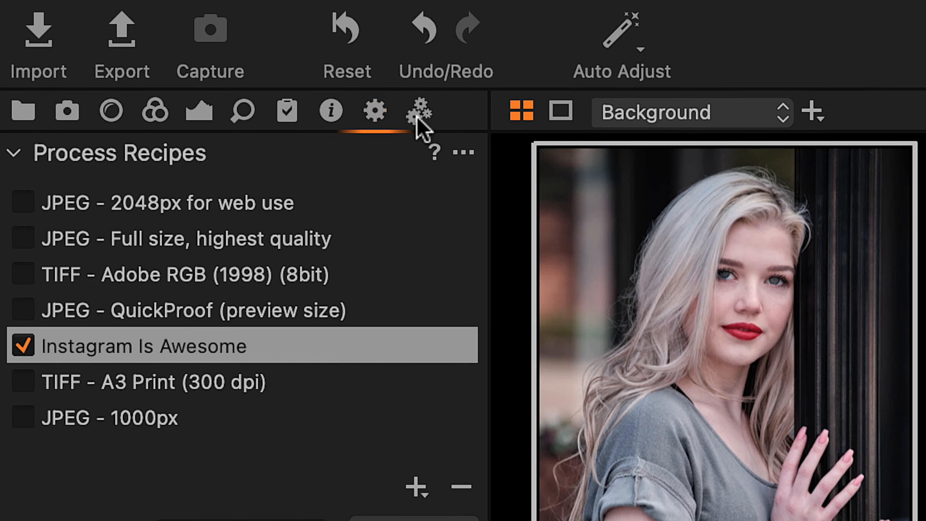
{"action": "left_click", "coordinate": [419, 113]}
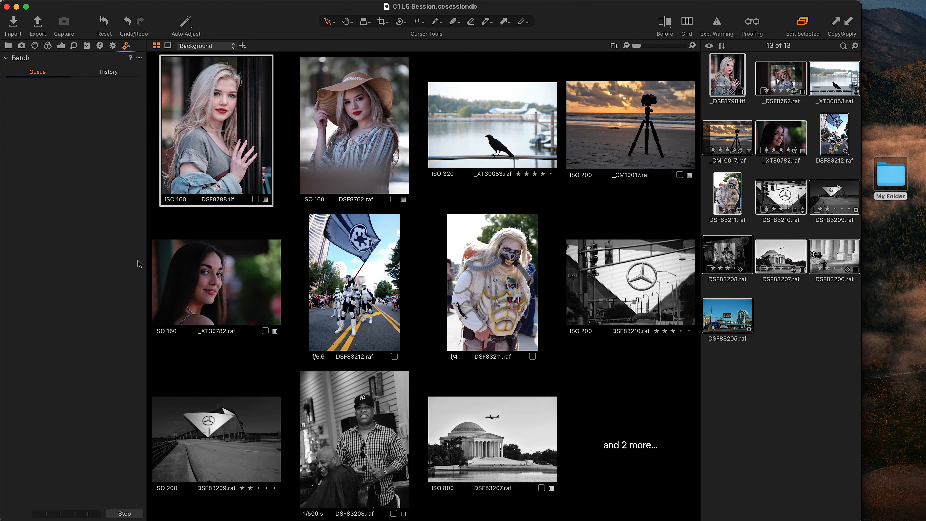
Step: Open My Folder on the desktop and check the contents of its 3 Stars and 2 Stars folders
{"action": "left_click", "coordinate": [897, 195]}
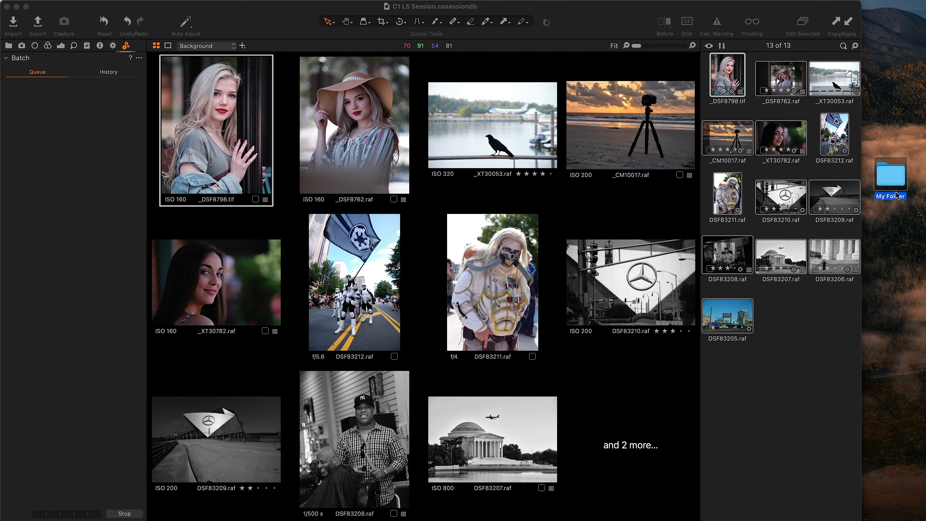
{"action": "double_click", "coordinate": [892, 176]}
{"action": "left_click_drag", "start_coordinate": [266, 100], "coordinate": [474, 122]}
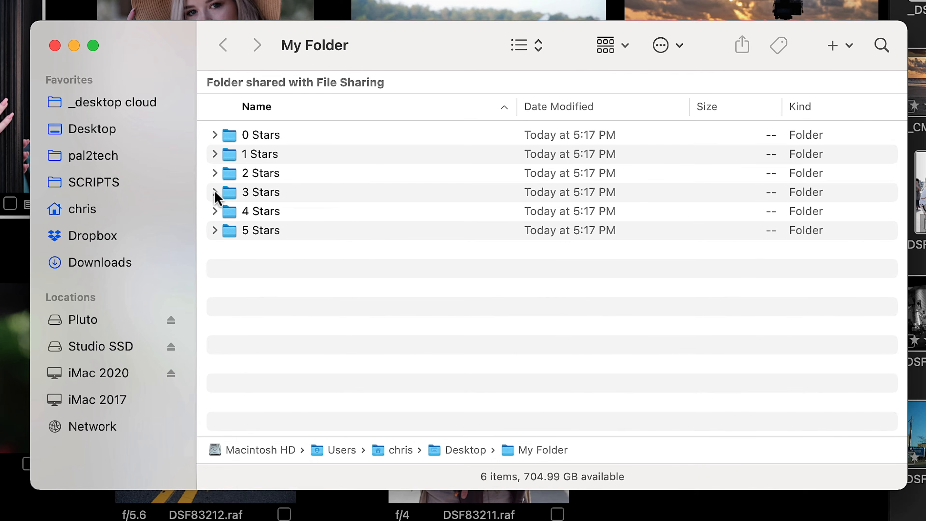
{"action": "left_click", "coordinate": [215, 193]}
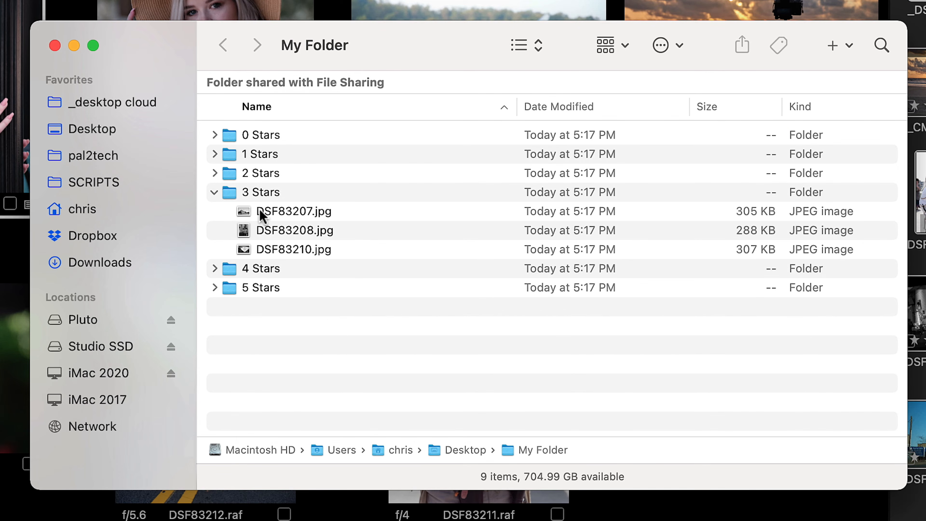
{"action": "left_click", "coordinate": [215, 192]}
{"action": "left_click", "coordinate": [215, 173]}
{"action": "left_click", "coordinate": [215, 173]}
Step: Expand the 5 Stars folder and preview the exported image _DSF8762.jpg
{"action": "left_click", "coordinate": [215, 231]}
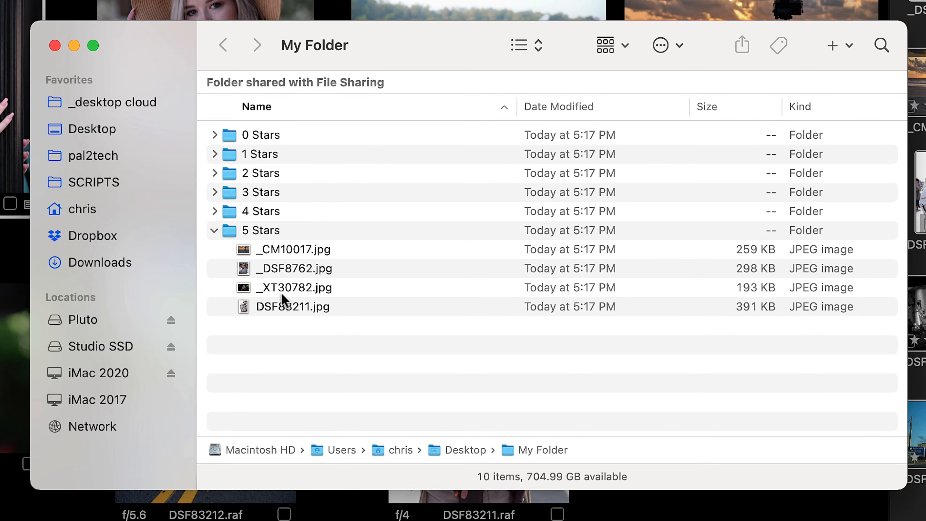
{"action": "left_click", "coordinate": [289, 274]}
{"action": "key", "text": "space"}
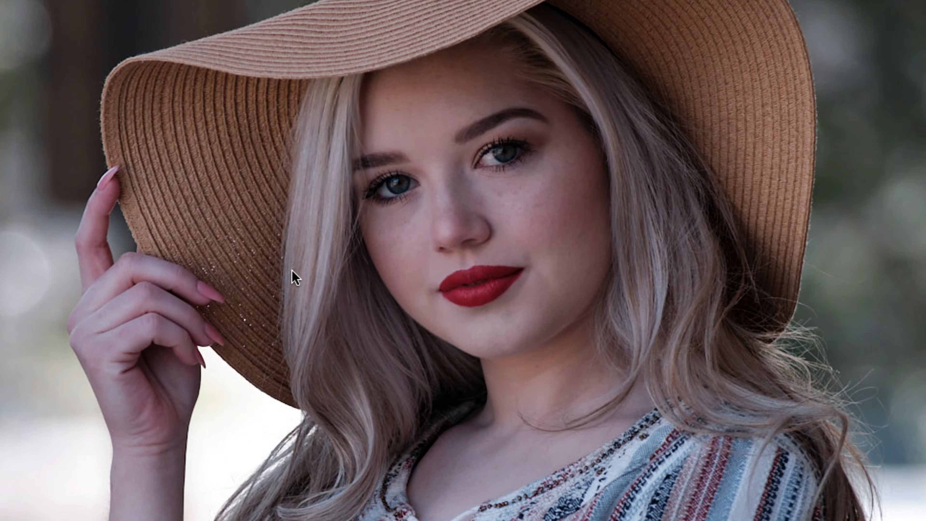
{"action": "key", "text": "space"}
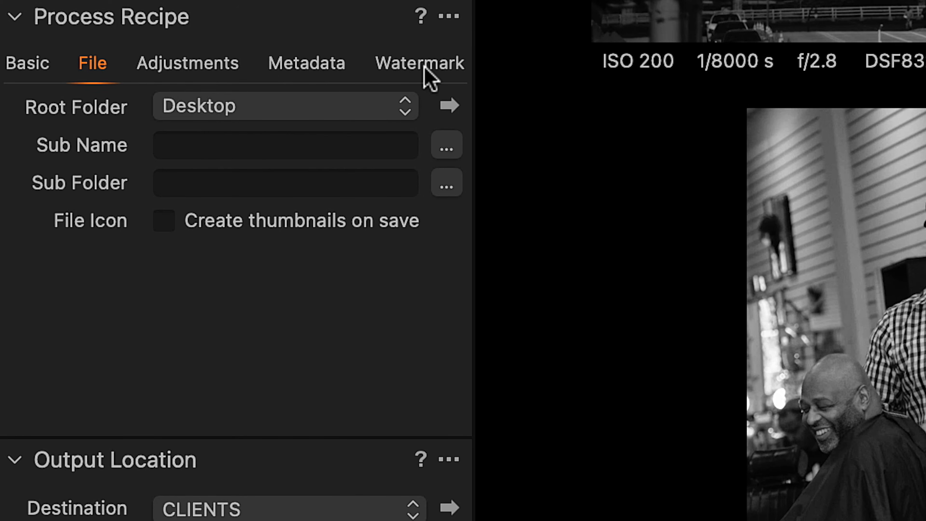
Step: Add the text watermark (c) 2021 pal2tech to the JPEG - 1000px recipe with opacity 92, scale 25, horizontal -48 and vertical -50
{"action": "left_click", "coordinate": [403, 76]}
{"action": "left_click", "coordinate": [285, 111]}
{"action": "left_click", "coordinate": [275, 151]}
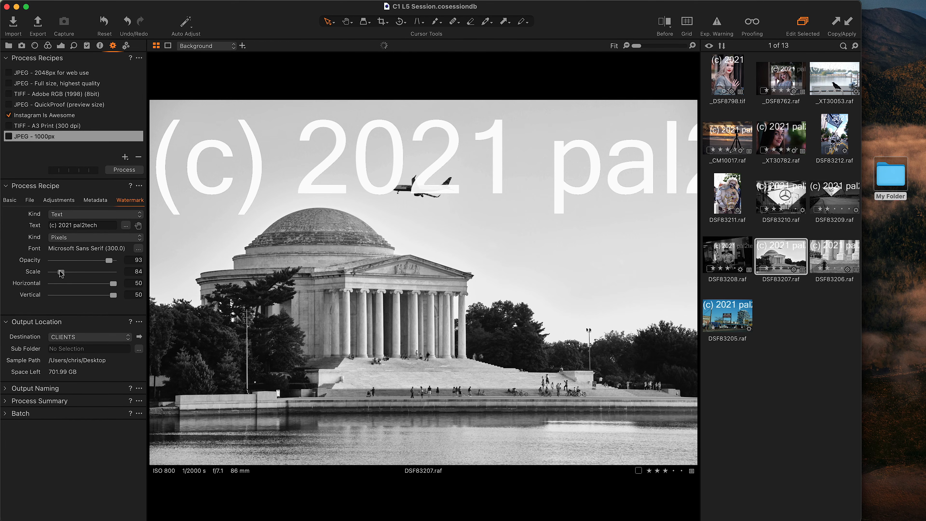
{"action": "left_click_drag", "start_coordinate": [53, 273], "coordinate": [52, 272]}
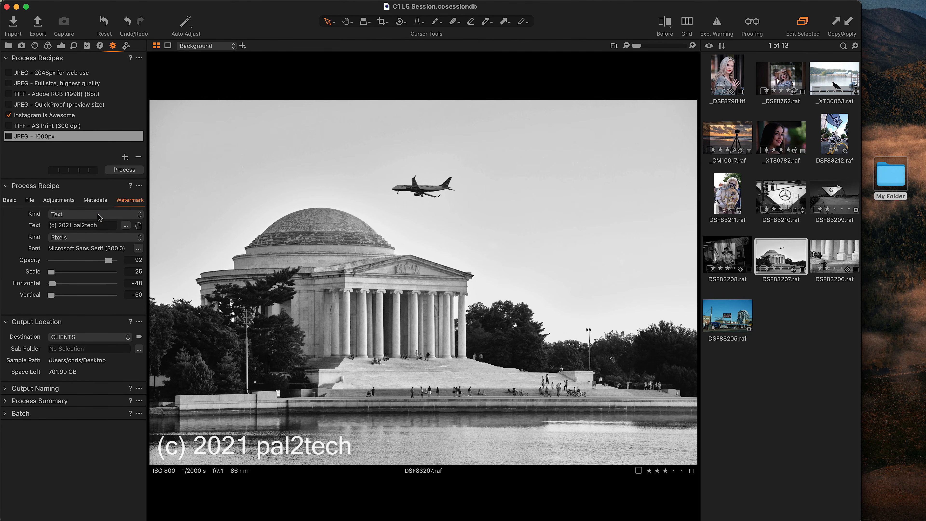
Step: Switch the watermark to an image, use pal2tech-fb-cover.png from the New Logos folder, and set its scale to 29
{"action": "left_click", "coordinate": [91, 214]}
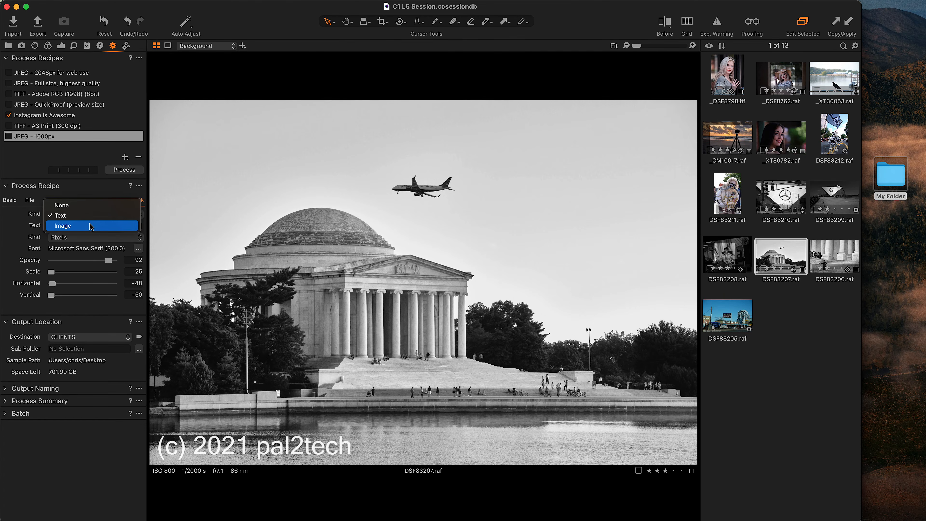
{"action": "left_click", "coordinate": [89, 226]}
{"action": "left_click_drag", "start_coordinate": [596, 186], "coordinate": [76, 237]}
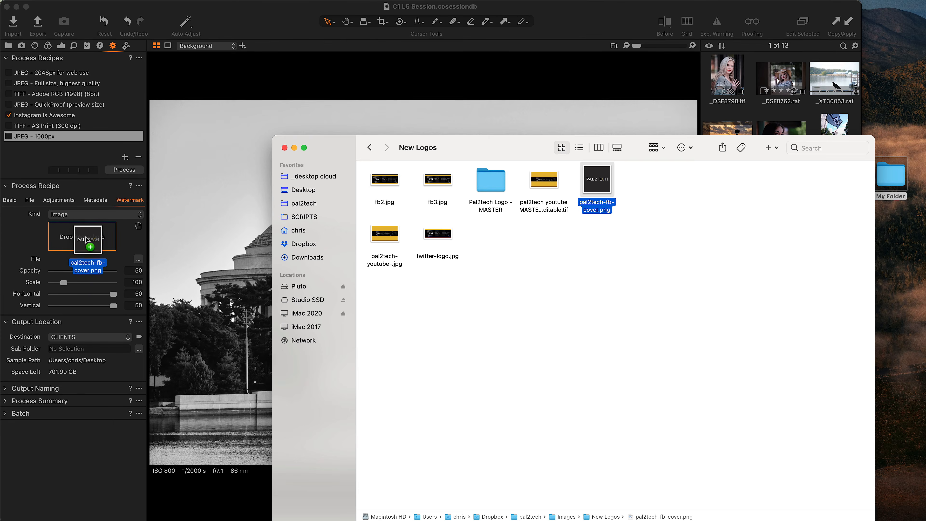
{"action": "left_click", "coordinate": [41, 237]}
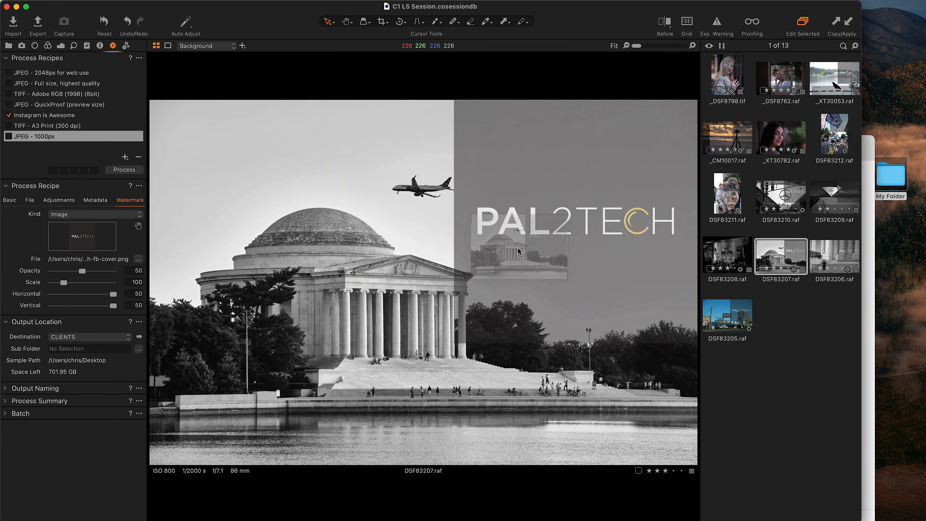
{"action": "left_click_drag", "start_coordinate": [64, 283], "coordinate": [51, 288]}
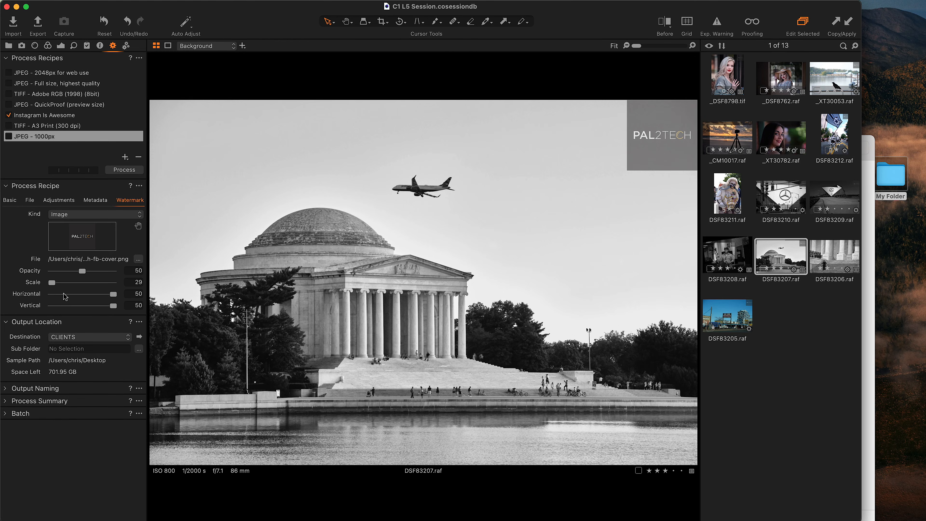
Step: Browse through portrait and landscape photos to examine the logo watermark's size and placement on each
{"action": "left_click", "coordinate": [742, 149]}
{"action": "left_click", "coordinate": [789, 137]}
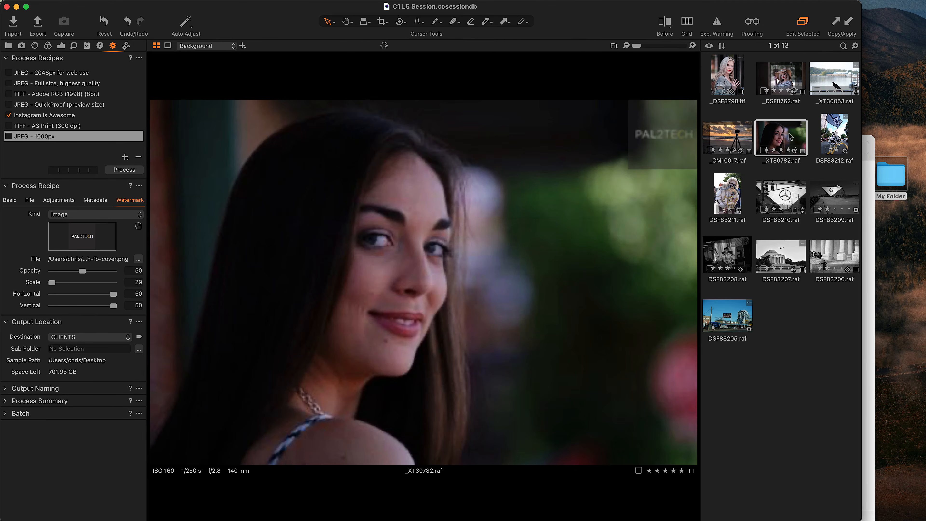
{"action": "left_click", "coordinate": [779, 81]}
{"action": "left_click", "coordinate": [738, 76]}
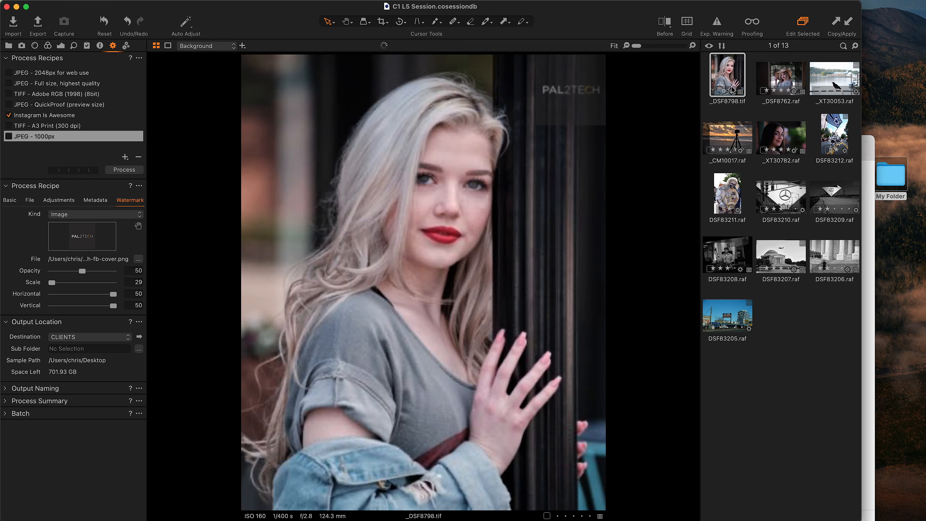
{"action": "left_click", "coordinate": [729, 199]}
{"action": "left_click", "coordinate": [779, 203]}
{"action": "left_click", "coordinate": [771, 254]}
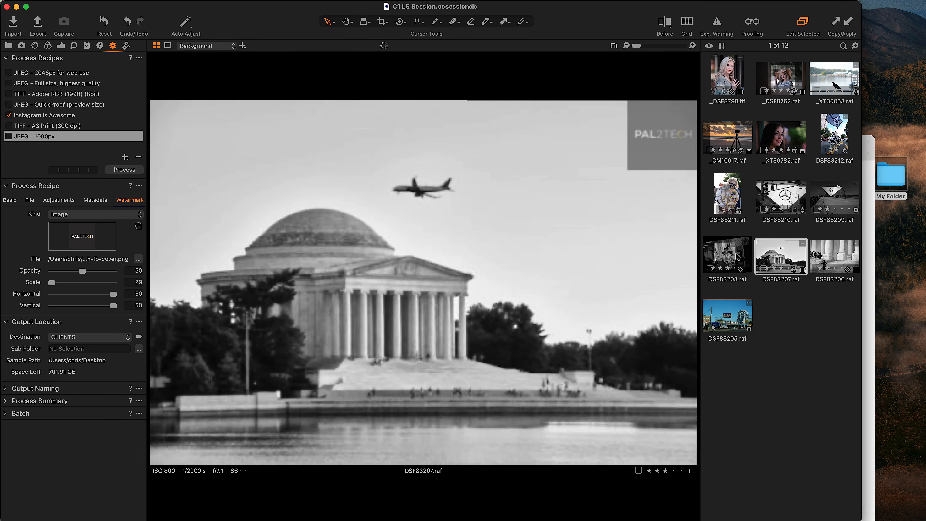
{"action": "left_click", "coordinate": [726, 252]}
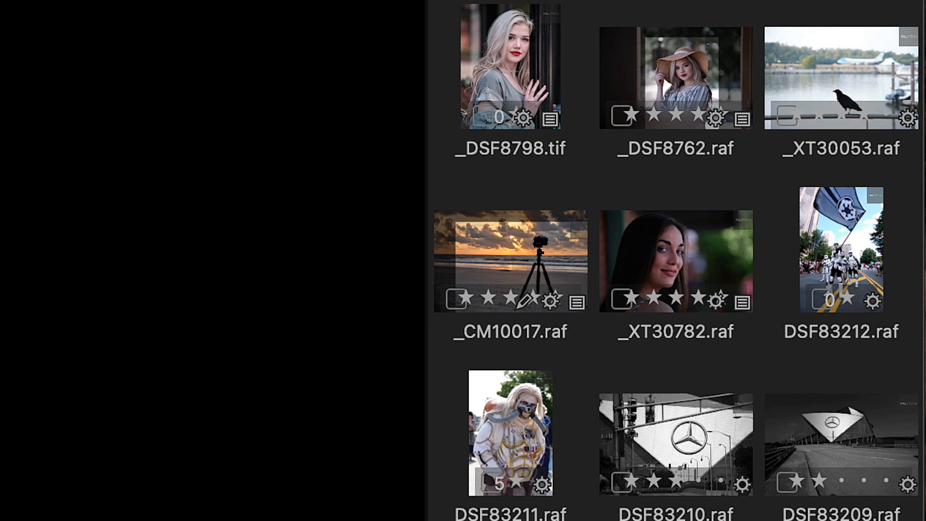
{"action": "left_click", "coordinate": [494, 88]}
{"action": "left_click", "coordinate": [643, 91]}
{"action": "left_click", "coordinate": [864, 94]}
{"action": "left_click", "coordinate": [838, 251]}
{"action": "left_click", "coordinate": [685, 244]}
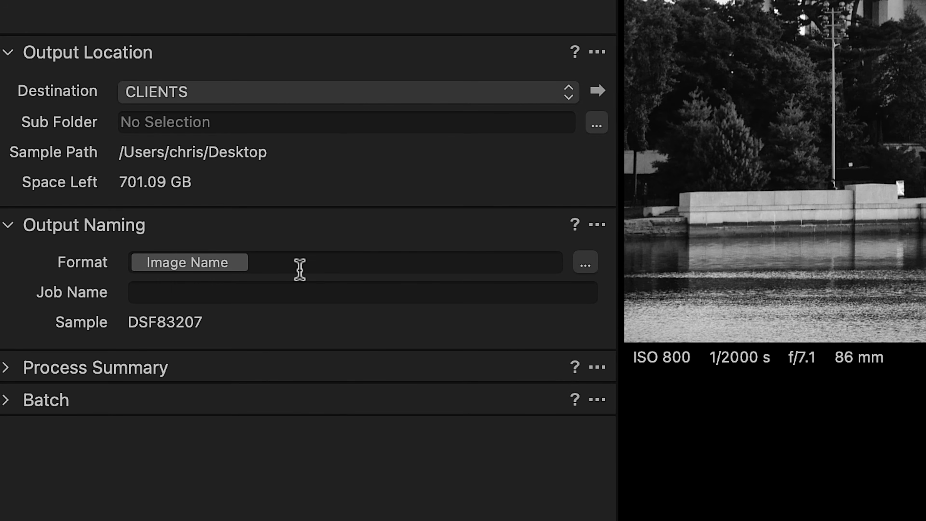
Step: Extend the output naming format with a hyphen and the Dimensions token after Image Name
{"action": "left_click", "coordinate": [300, 270]}
{"action": "left_click", "coordinate": [591, 269]}
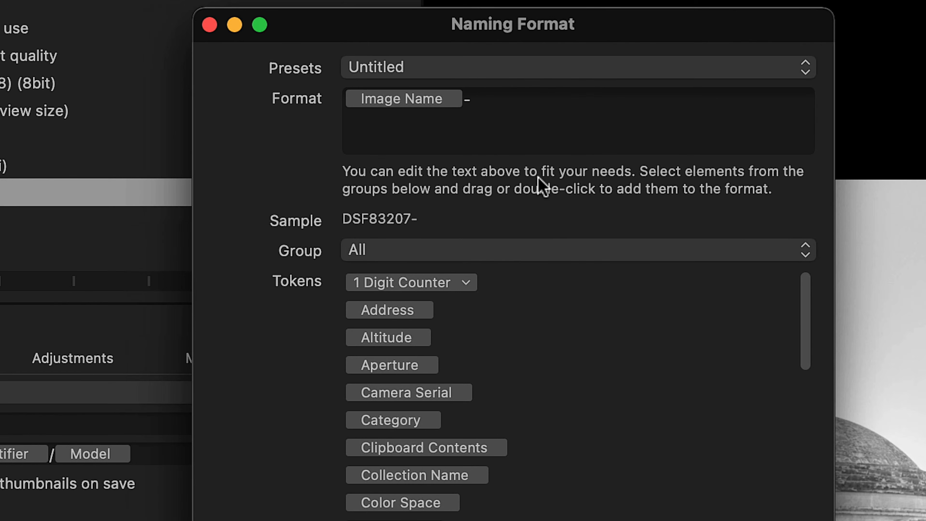
{"action": "left_click_drag", "start_coordinate": [803, 332], "coordinate": [804, 520]}
{"action": "scroll", "coordinate": [437, 394], "scroll_direction": "down", "scroll_amount": 10}
{"action": "scroll", "coordinate": [415, 469], "scroll_direction": "up", "scroll_amount": 15}
{"action": "double_click", "coordinate": [414, 468]}
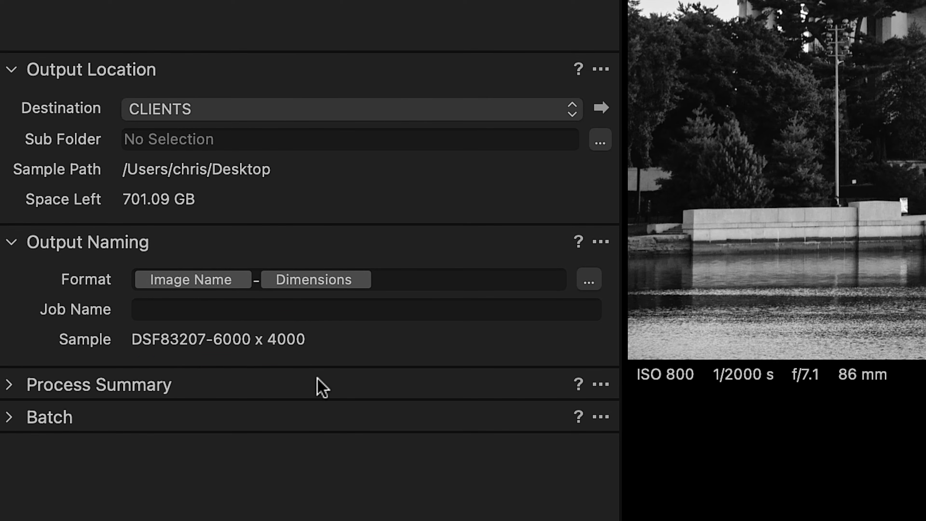
Step: Replace the hyphen with parentheses around the Dimensions token, and open the X-T2 folder inside the exported ABC Client folder
{"action": "key", "text": "BackSpace"}
{"action": "type", "text": "("}
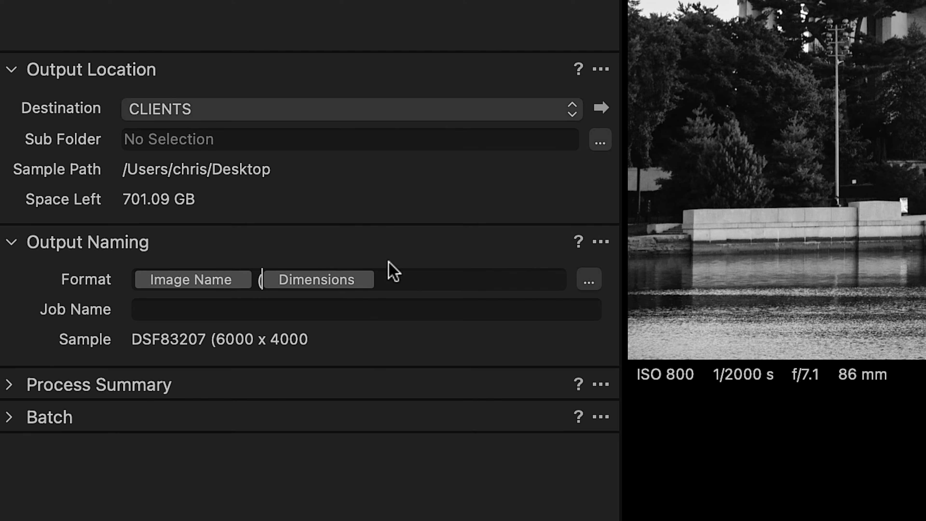
{"action": "left_click", "coordinate": [388, 266]}
{"action": "type", "text": ")"}
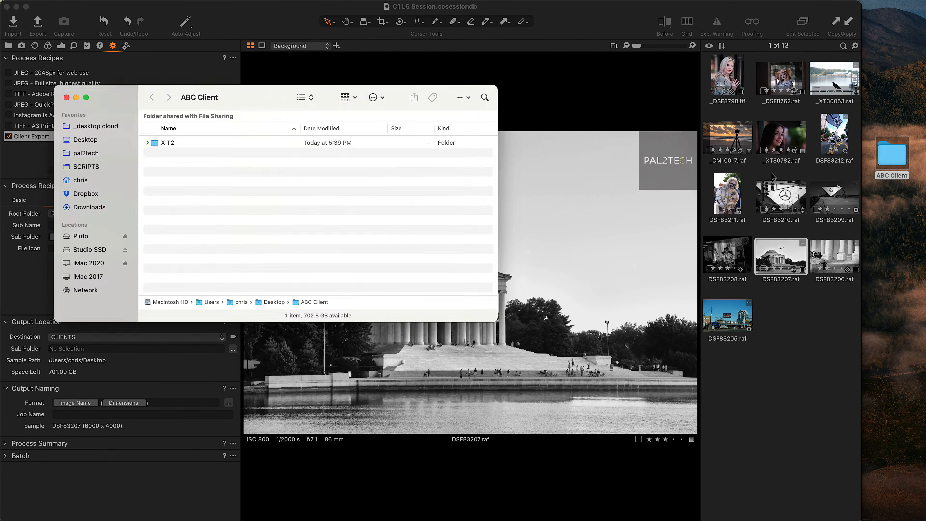
{"action": "double_click", "coordinate": [166, 141]}
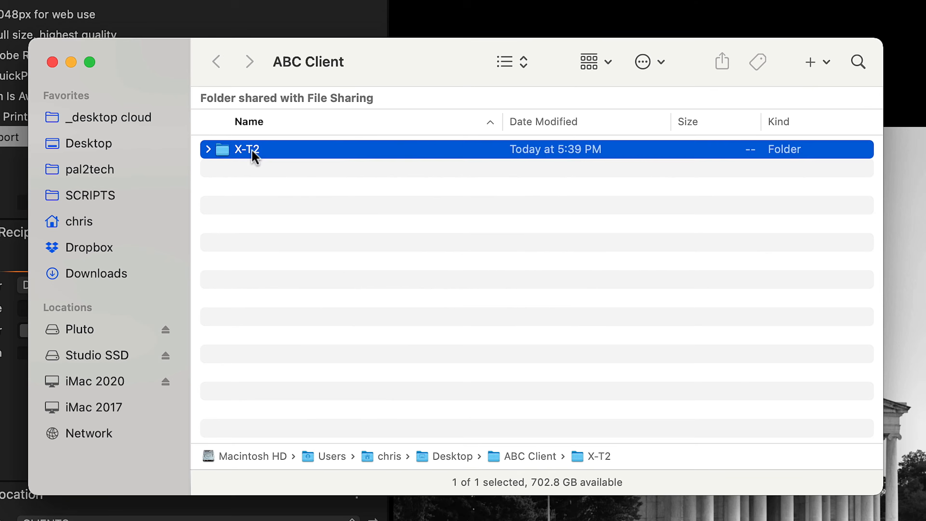
{"action": "left_click", "coordinate": [291, 151]}
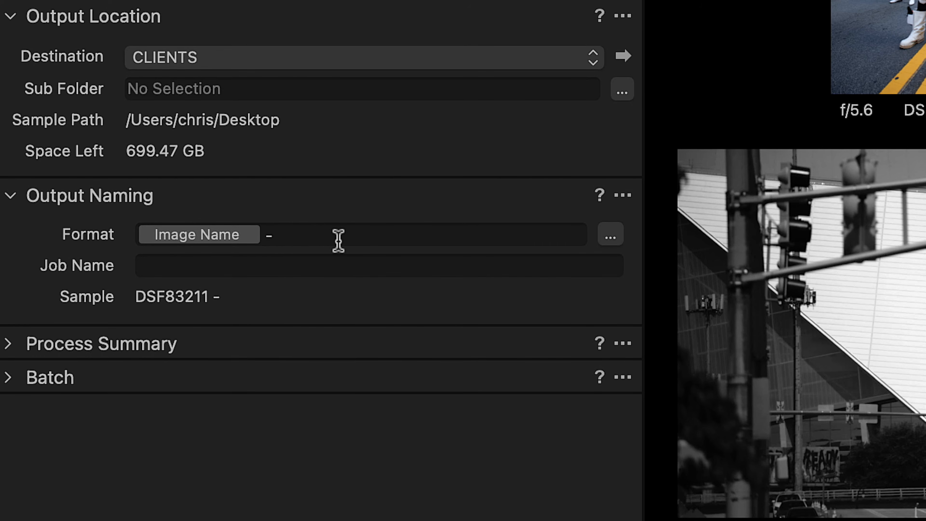
Step: Add a counter token after Image Name and the hyphen in the output naming format, and set it to 3 Digit Counter
{"action": "left_click", "coordinate": [611, 237]}
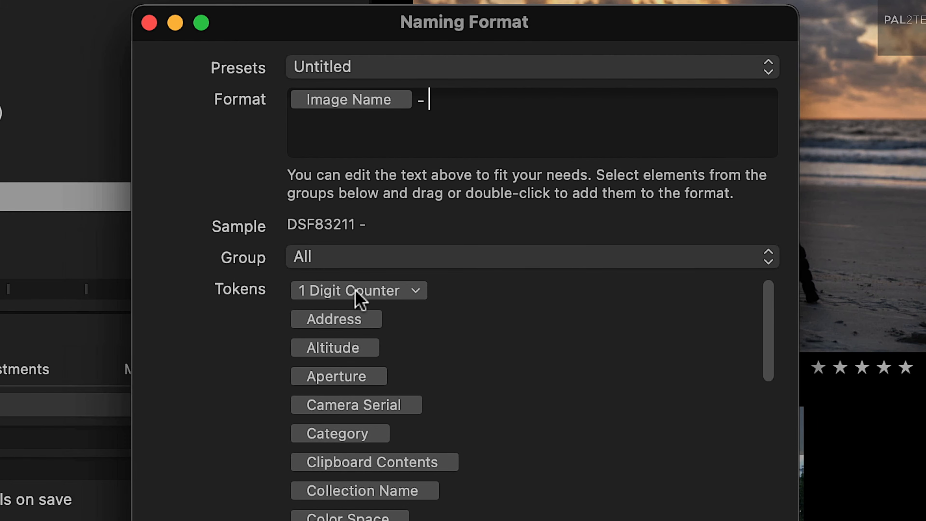
{"action": "left_click", "coordinate": [356, 291]}
{"action": "double_click", "coordinate": [356, 290]}
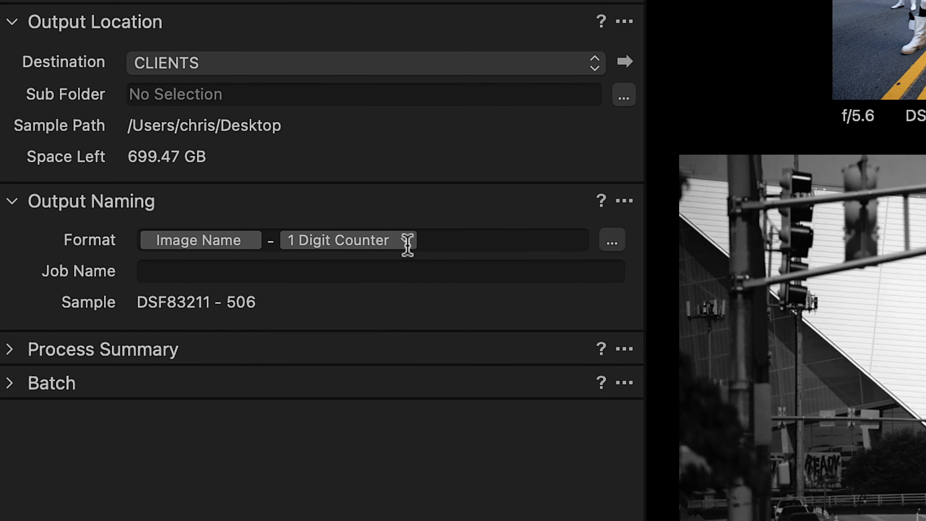
{"action": "left_click", "coordinate": [404, 240]}
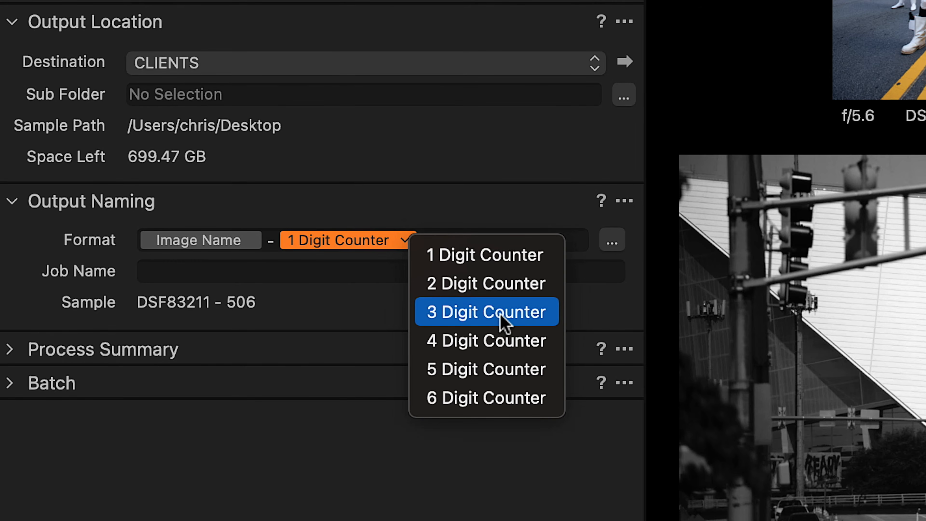
{"action": "left_click", "coordinate": [504, 322]}
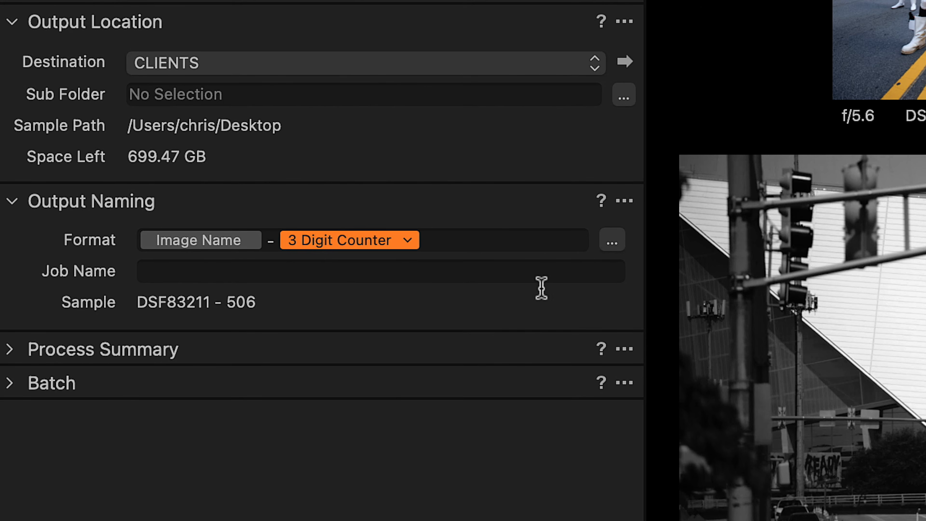
Step: Reset the output counter in Output Naming and set the counter to 100
{"action": "left_click", "coordinate": [624, 201]}
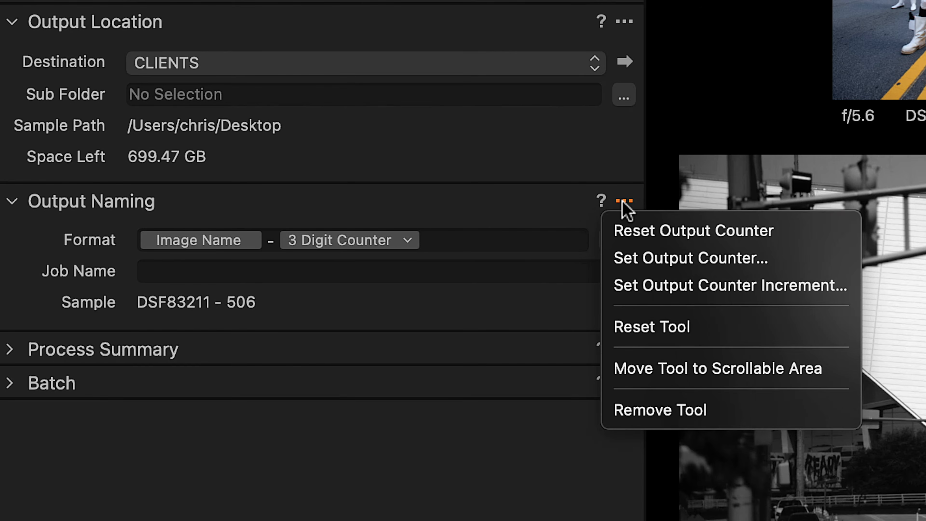
{"action": "left_click", "coordinate": [641, 231]}
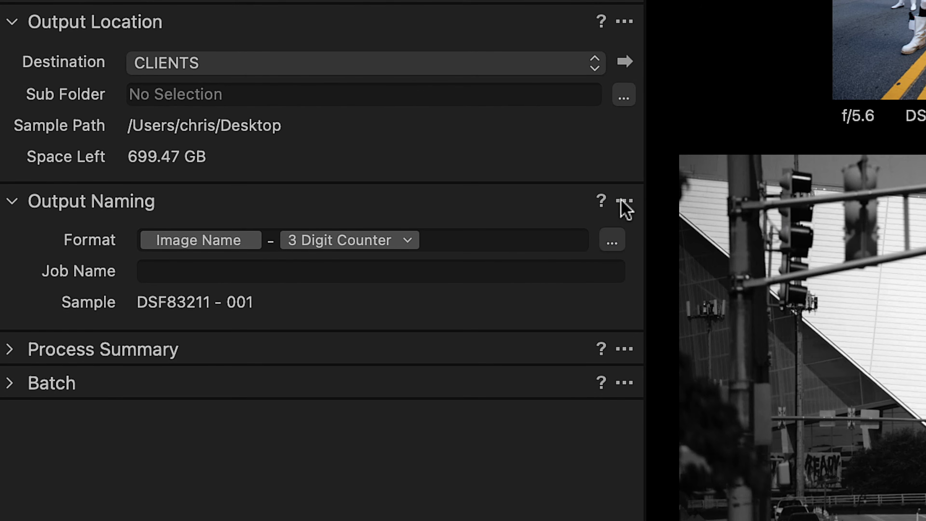
{"action": "left_click", "coordinate": [623, 202]}
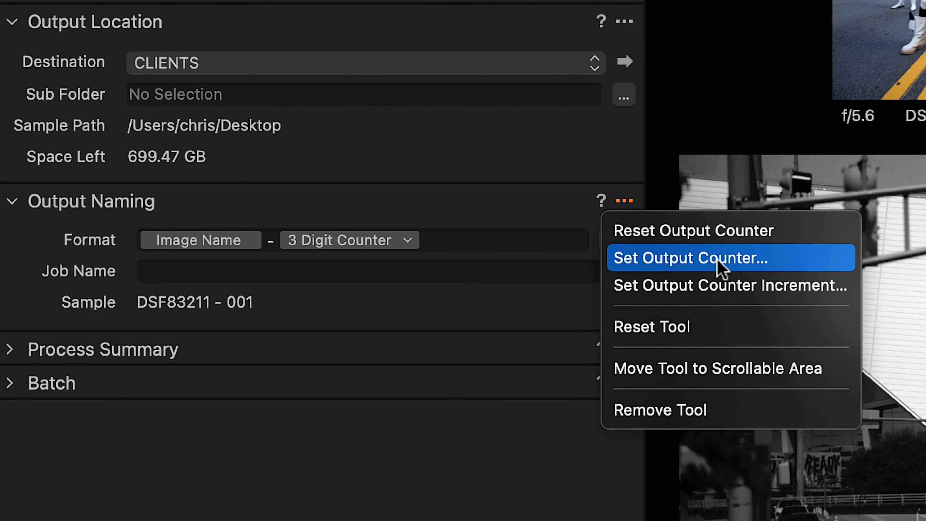
{"action": "left_click", "coordinate": [719, 265]}
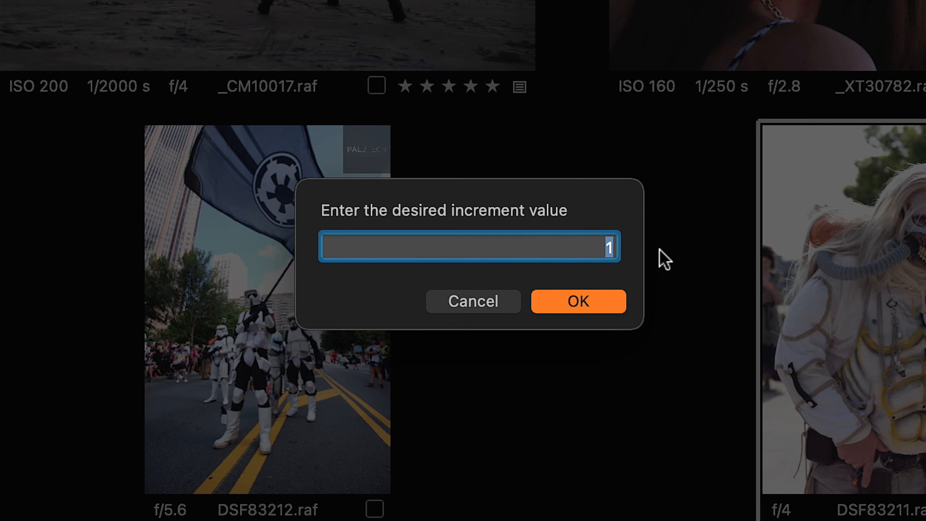
{"action": "type", "text": "100"}
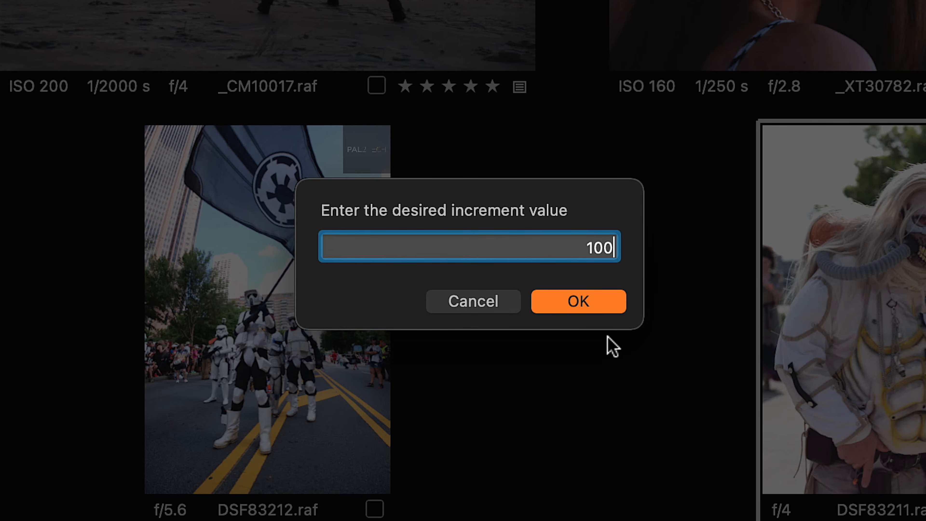
{"action": "left_click", "coordinate": [578, 302]}
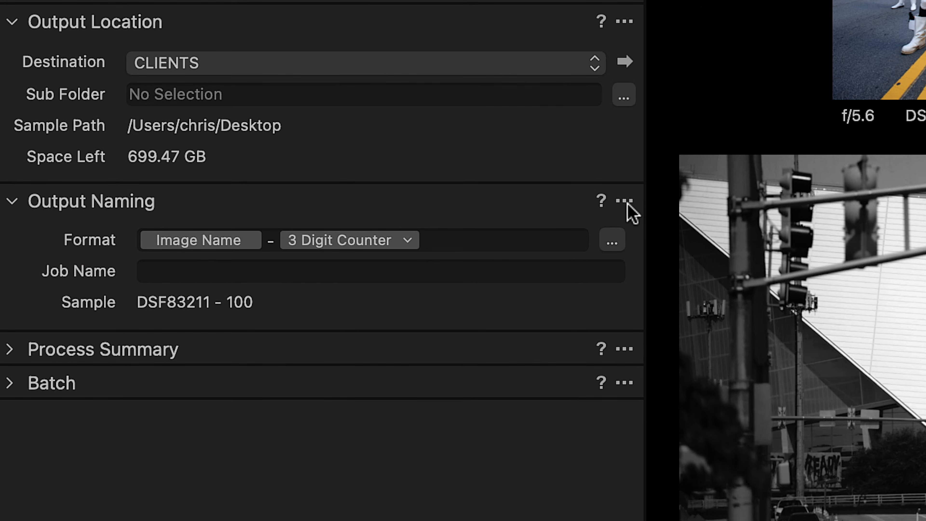
Step: Set the output counter increment to 1 and process the selected photos with the Client Export recipe
{"action": "left_click", "coordinate": [624, 202]}
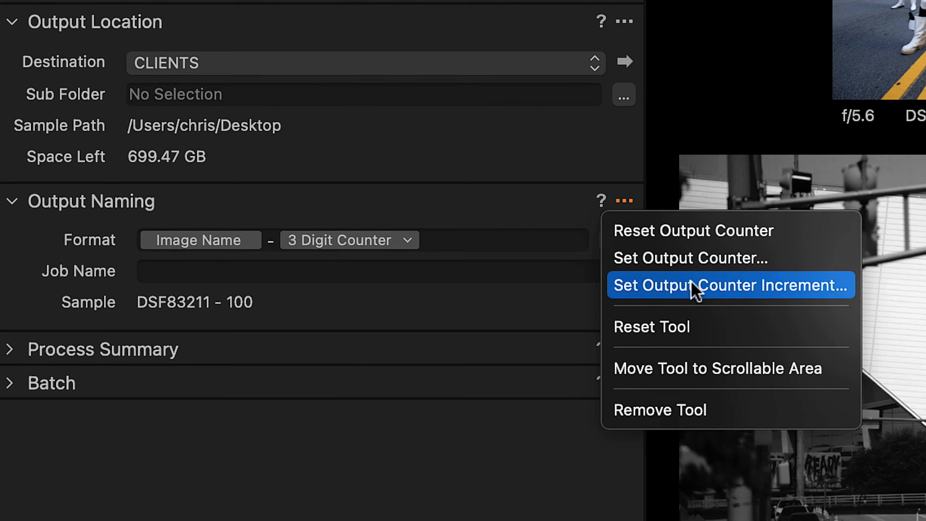
{"action": "left_click", "coordinate": [694, 288]}
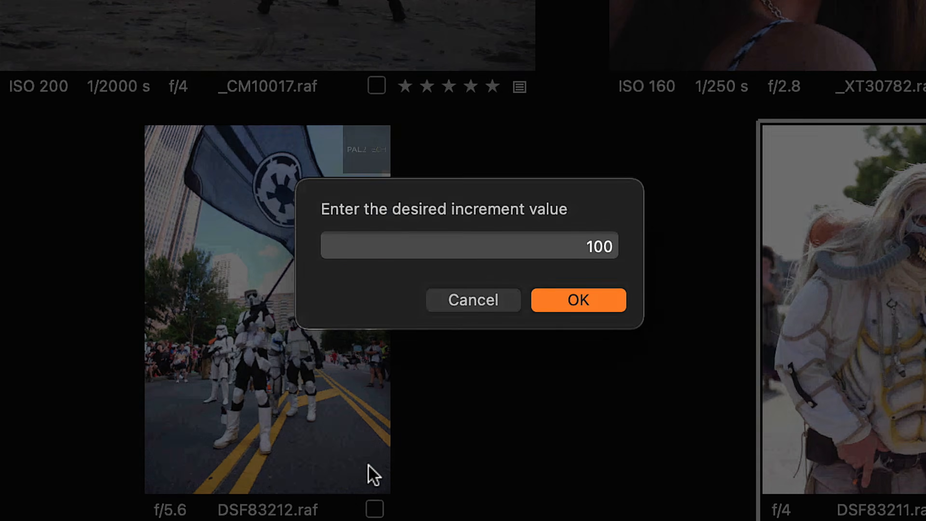
{"action": "type", "text": "1"}
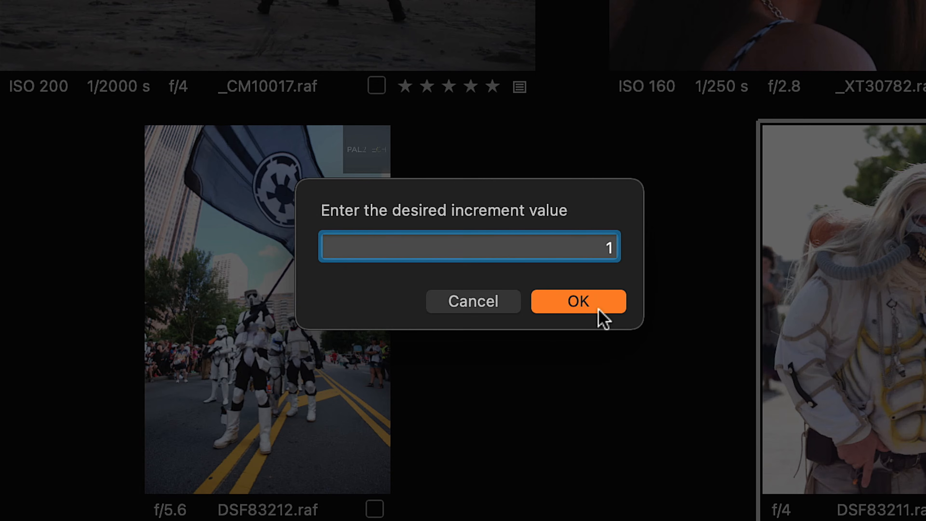
{"action": "left_click", "coordinate": [599, 302]}
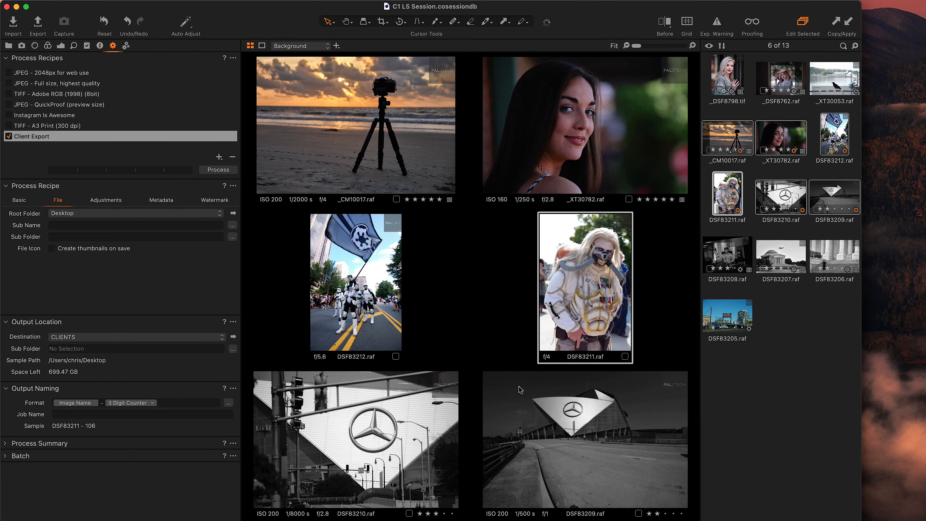
{"action": "left_click", "coordinate": [218, 170]}
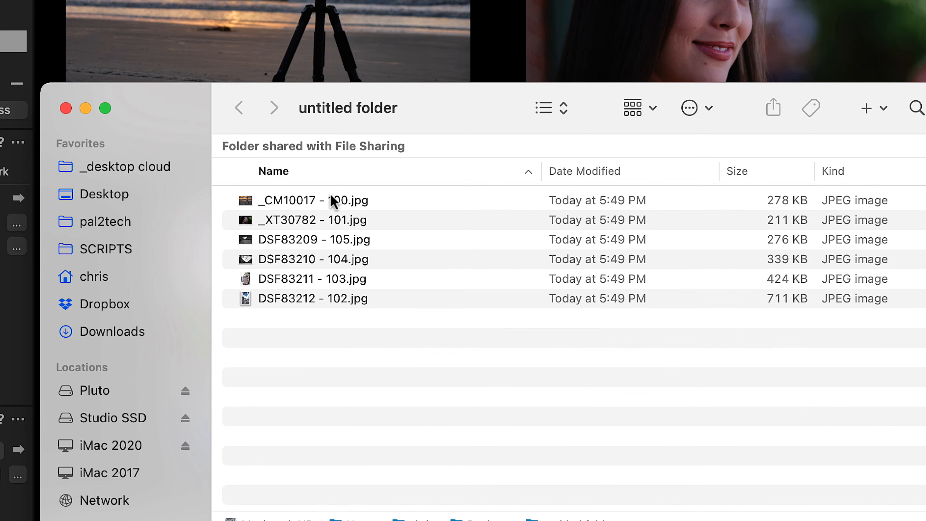
Step: Remove Image Name and the hyphen from the output naming format, keeping only 3 Digit Counter, and process the selected photos again
{"action": "left_click", "coordinate": [344, 171]}
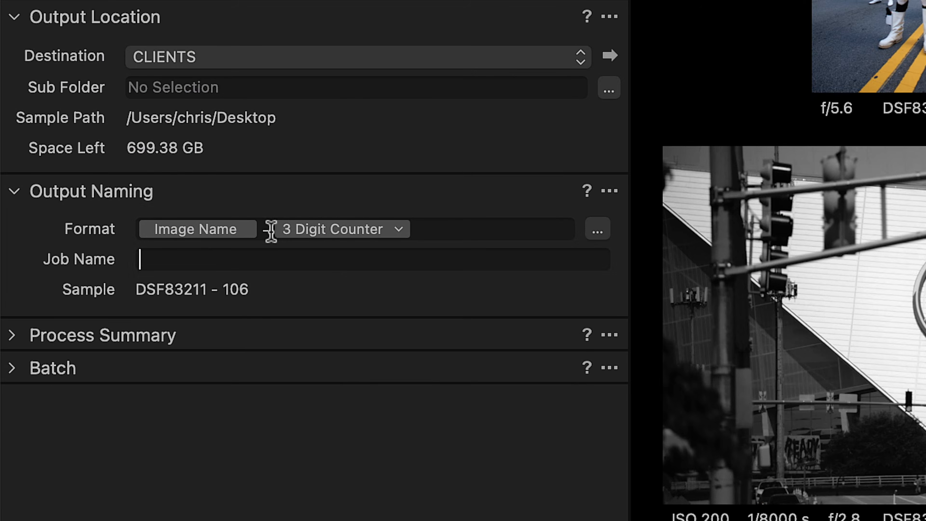
{"action": "key", "text": "BackSpace"}
{"action": "key", "text": "BackSpace"}
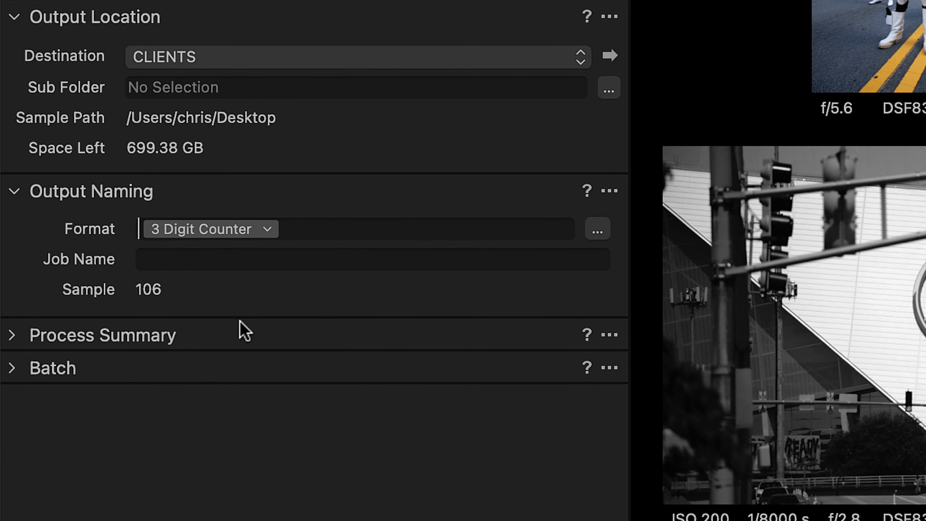
{"action": "key", "text": "BackSpace"}
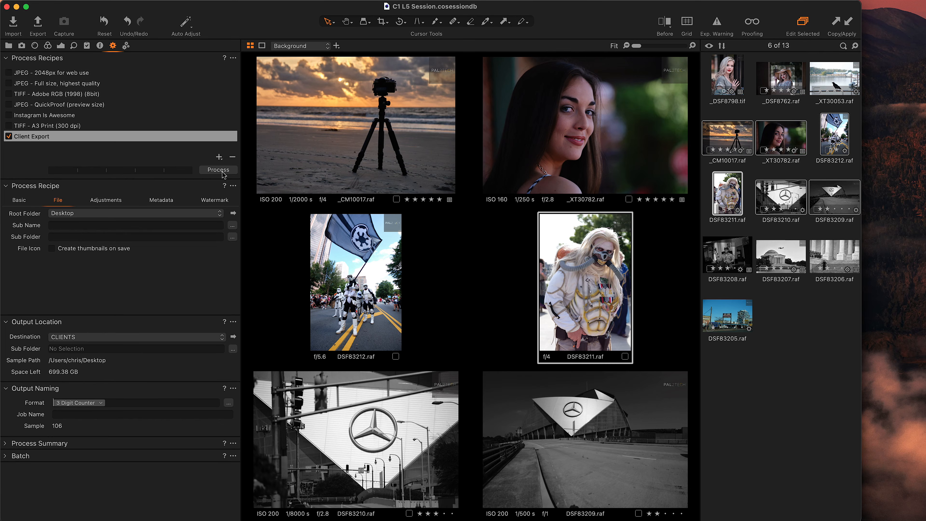
{"action": "left_click", "coordinate": [219, 173]}
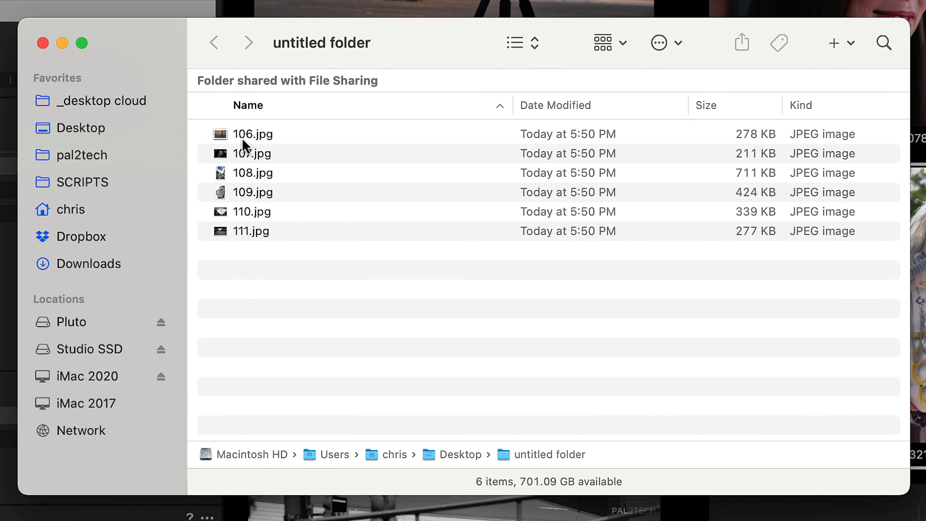
{"action": "left_click_drag", "start_coordinate": [134, 60], "coordinate": [546, 114]}
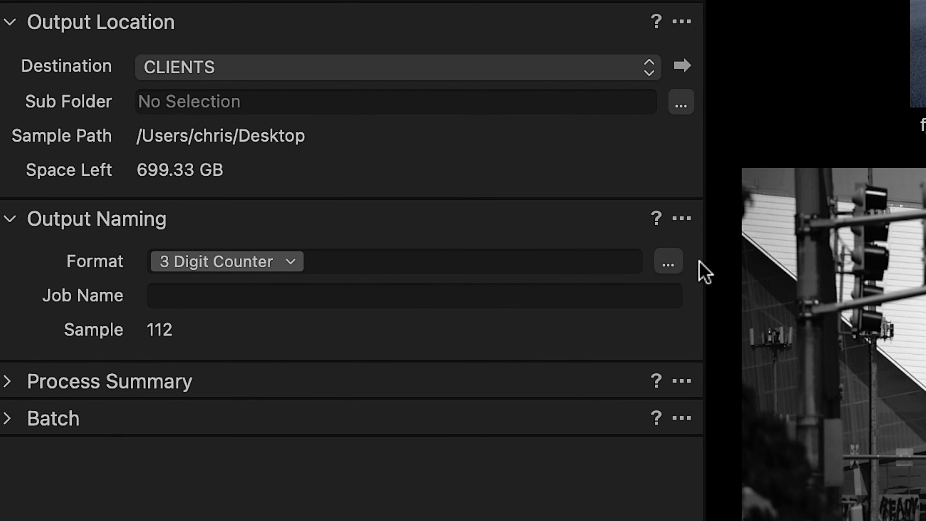
Step: Reset the output counter for the counter-only naming format
{"action": "left_click", "coordinate": [680, 219]}
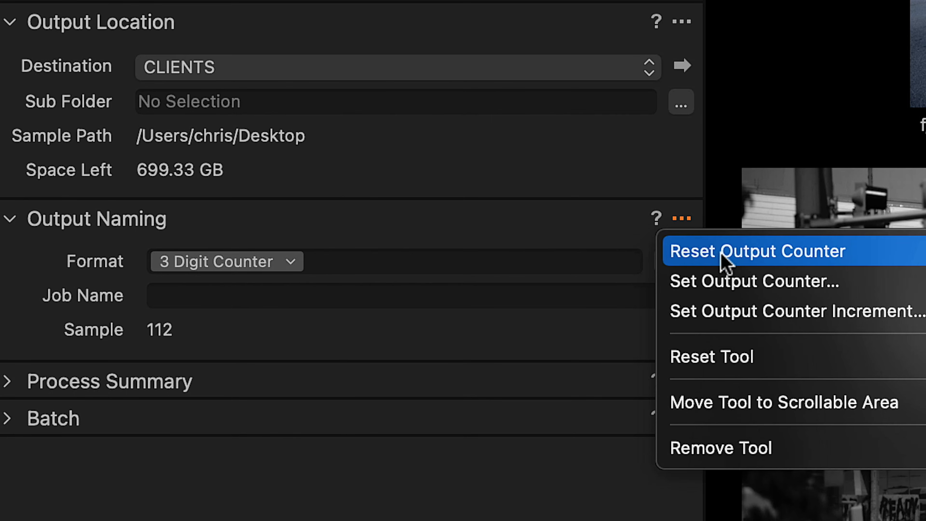
{"action": "left_click", "coordinate": [152, 339]}
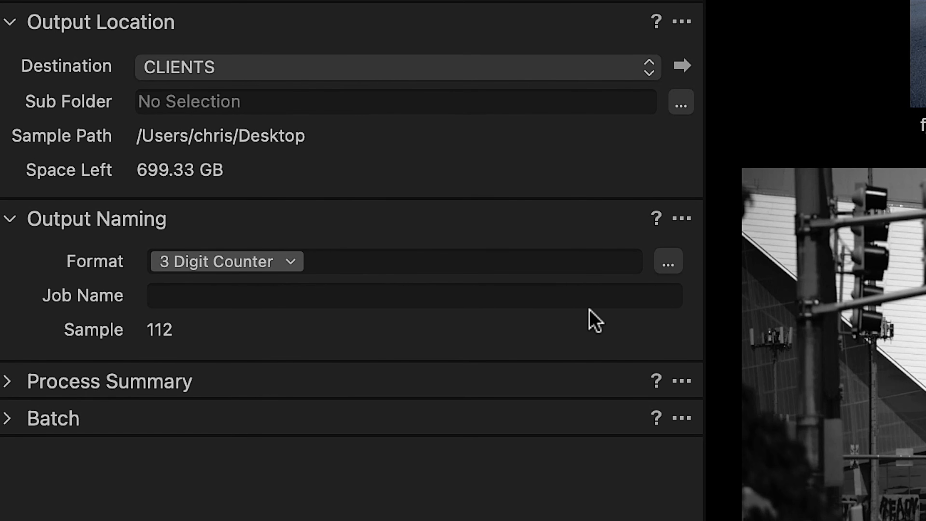
{"action": "left_click", "coordinate": [681, 218]}
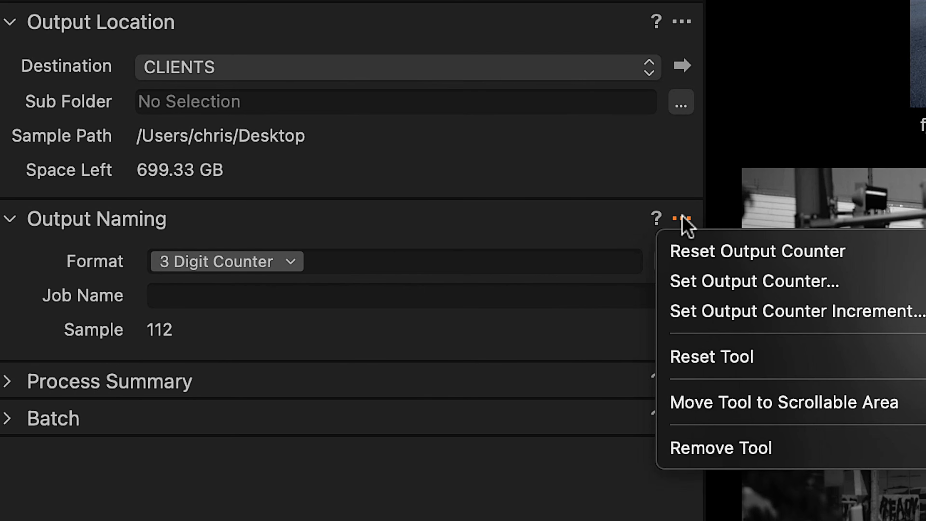
{"action": "left_click", "coordinate": [724, 252]}
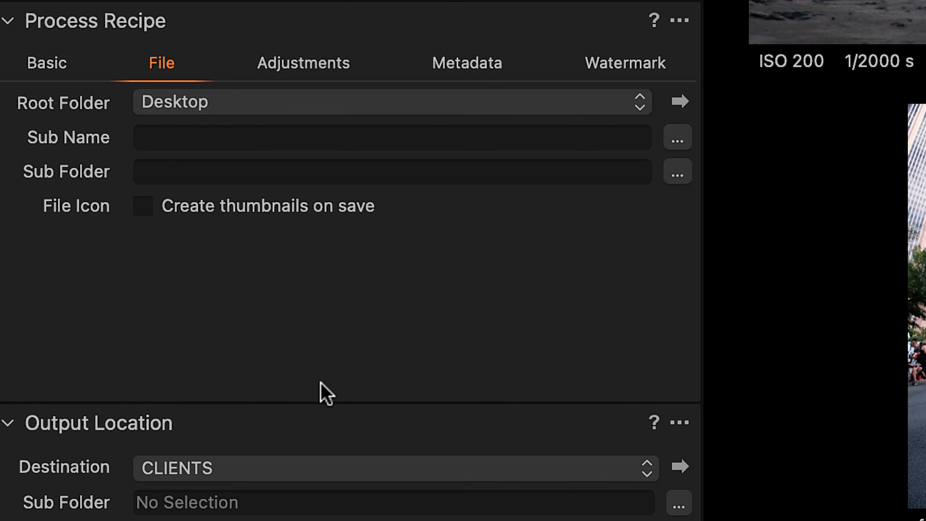
Step: Examine the crop options in the Client Export recipe's adjustment settings
{"action": "left_click", "coordinate": [312, 69]}
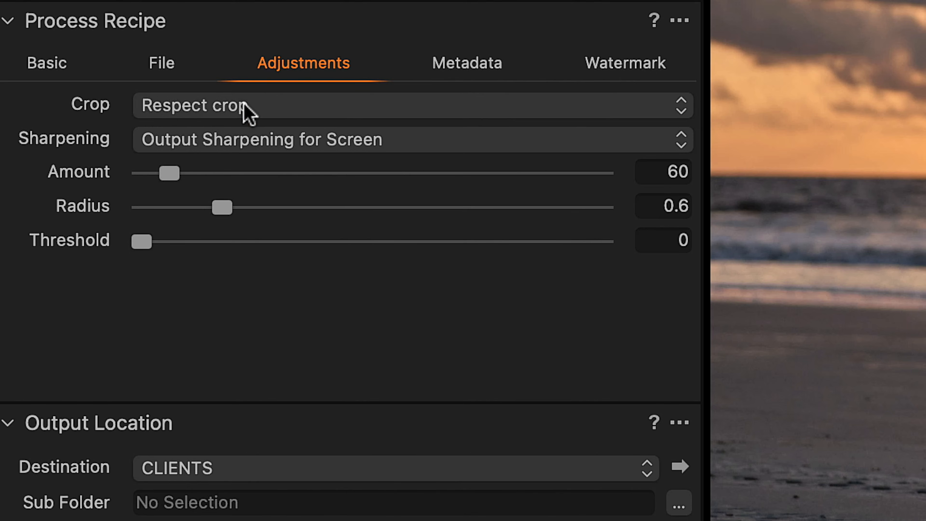
{"action": "left_click", "coordinate": [247, 109]}
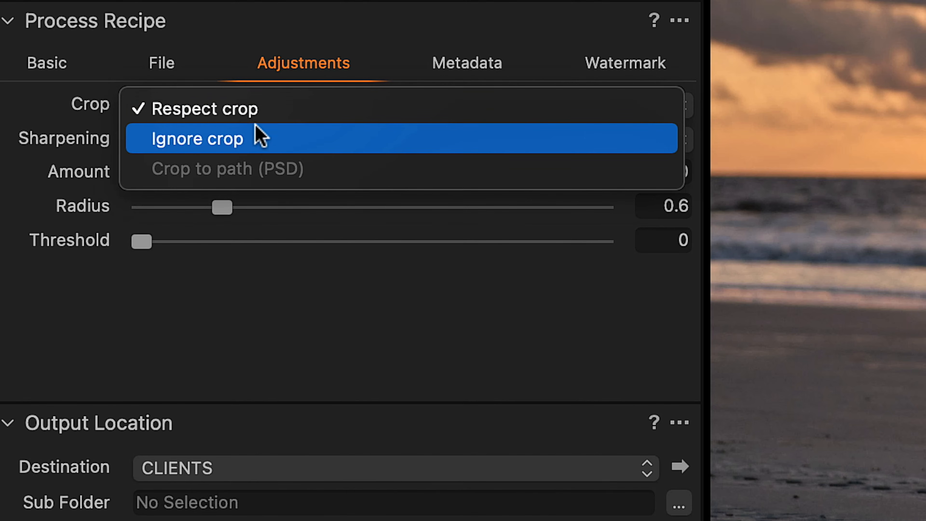
{"action": "left_click", "coordinate": [37, 121]}
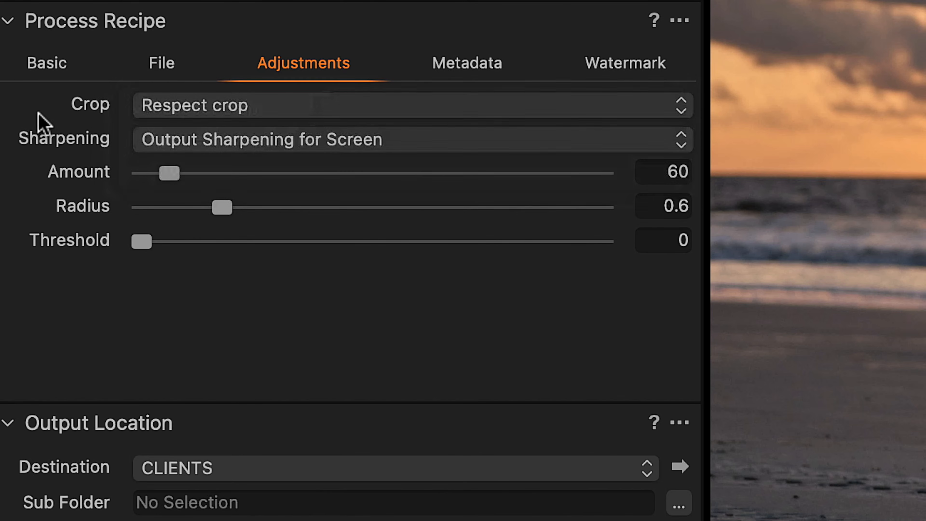
{"action": "left_click", "coordinate": [226, 107]}
{"action": "left_click", "coordinate": [46, 124]}
Step: Set the recipe's file format to PSD and check the Crop to path (PSD) option among its crop choices
{"action": "left_click", "coordinate": [59, 67]}
{"action": "left_click", "coordinate": [181, 114]}
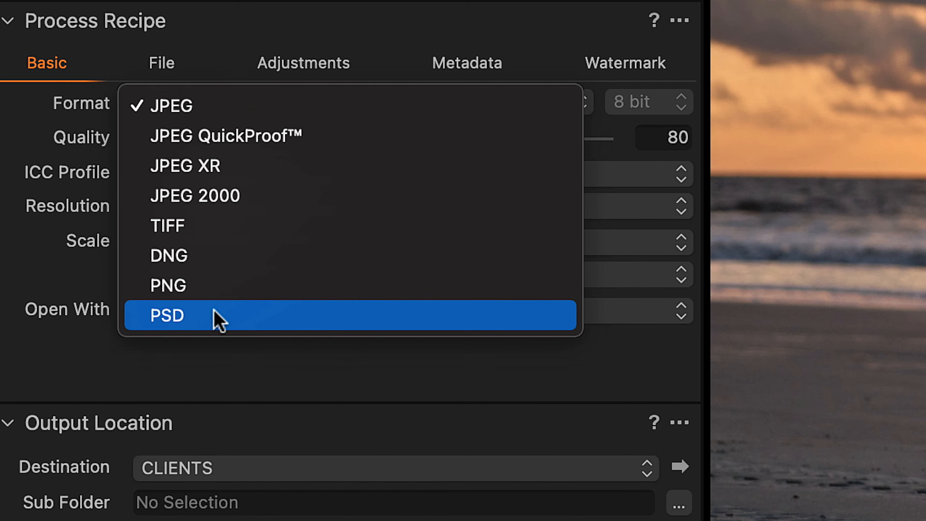
{"action": "left_click", "coordinate": [219, 319]}
{"action": "left_click", "coordinate": [296, 68]}
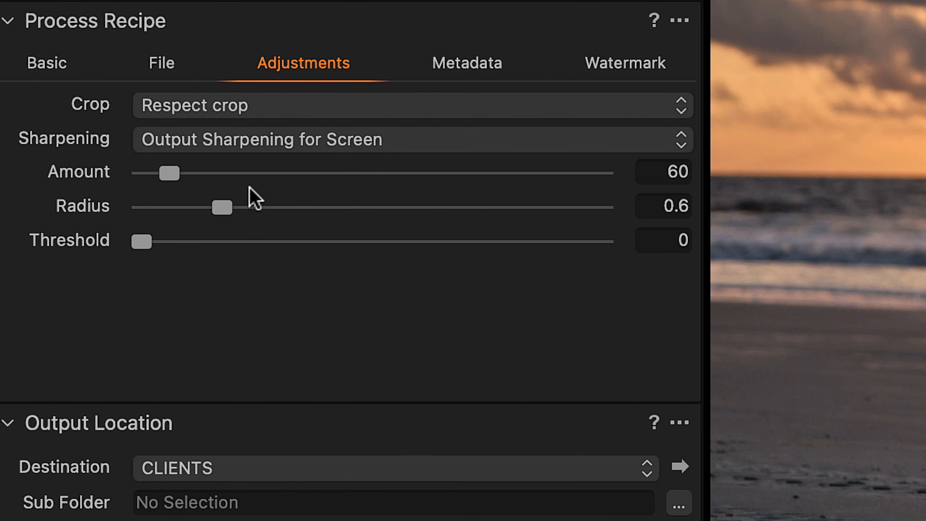
{"action": "left_click", "coordinate": [222, 106]}
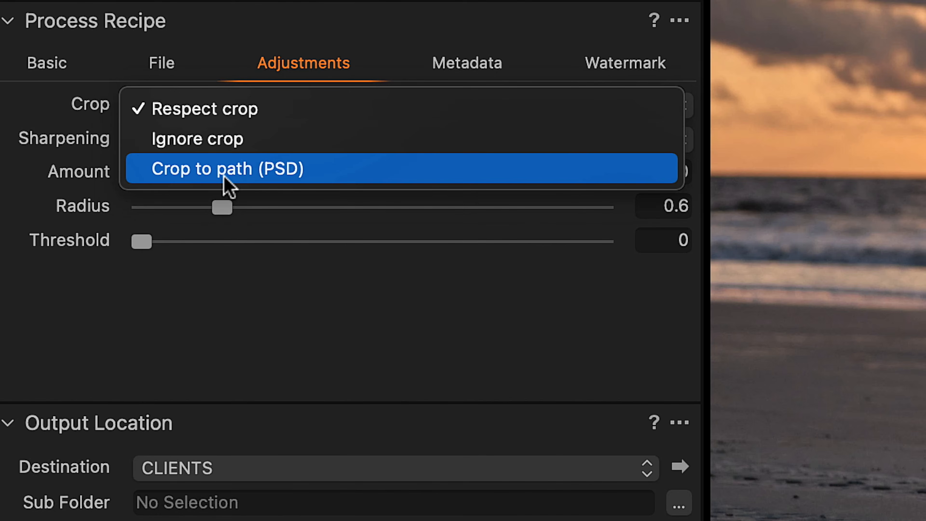
{"action": "left_click", "coordinate": [227, 168]}
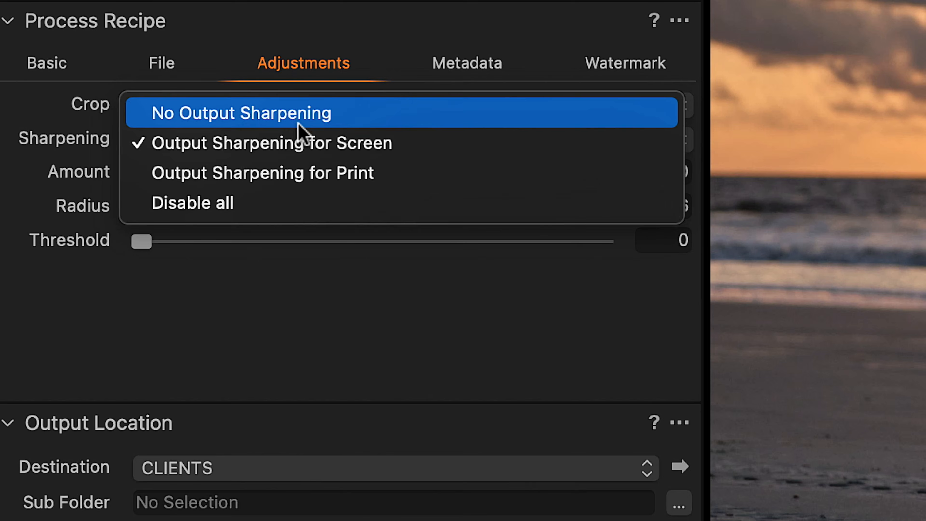
Step: Set the recipe's sharpening to No Output Sharpening and reopen the sharpening choices
{"action": "left_click", "coordinate": [301, 119]}
{"action": "left_click", "coordinate": [277, 141]}
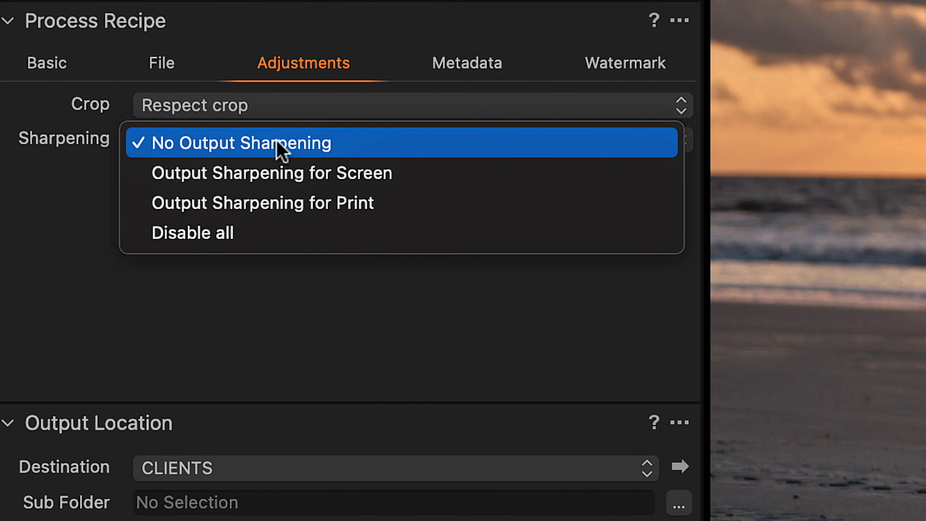